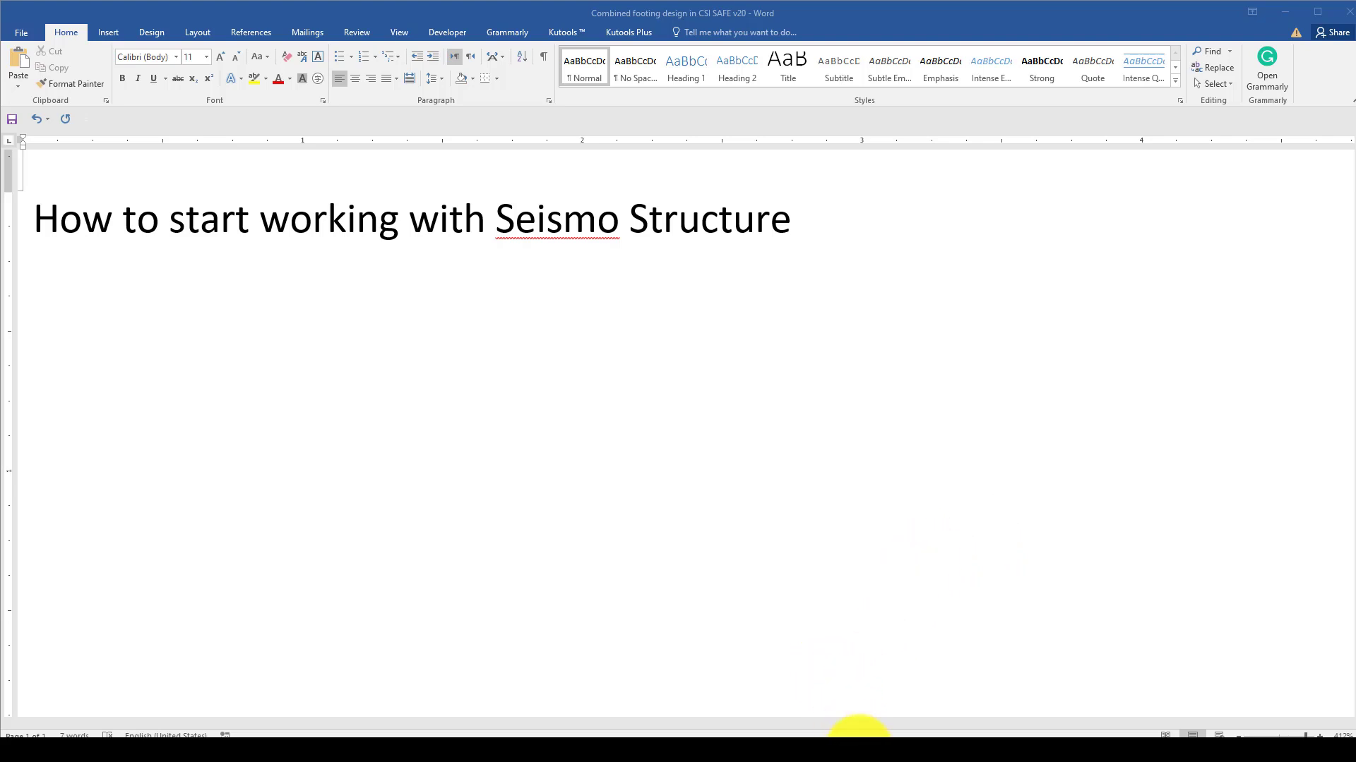
- Switch to SeismoStruct, start the model wizard and choose the 2D-Frame structural model
{"action": "left_click", "coordinate": [858, 731]}
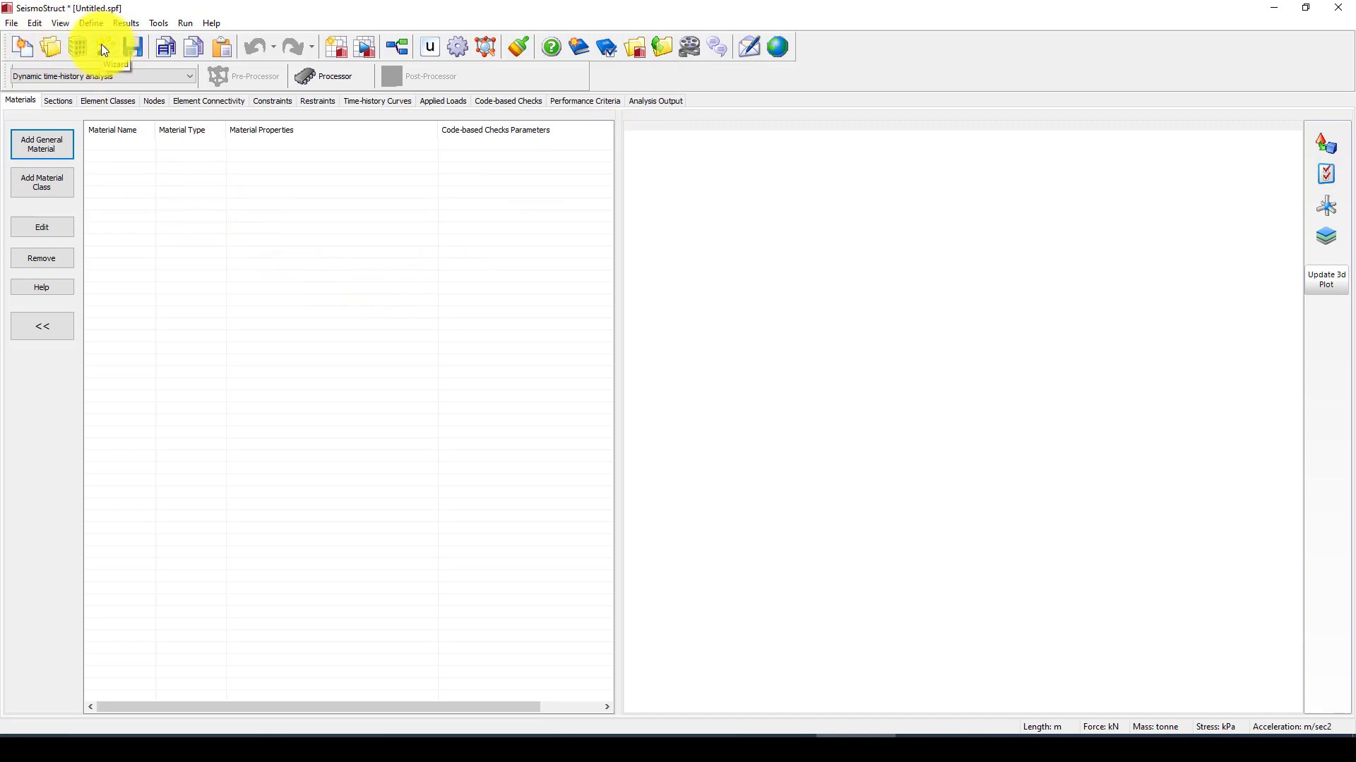
{"action": "left_click", "coordinate": [713, 393]}
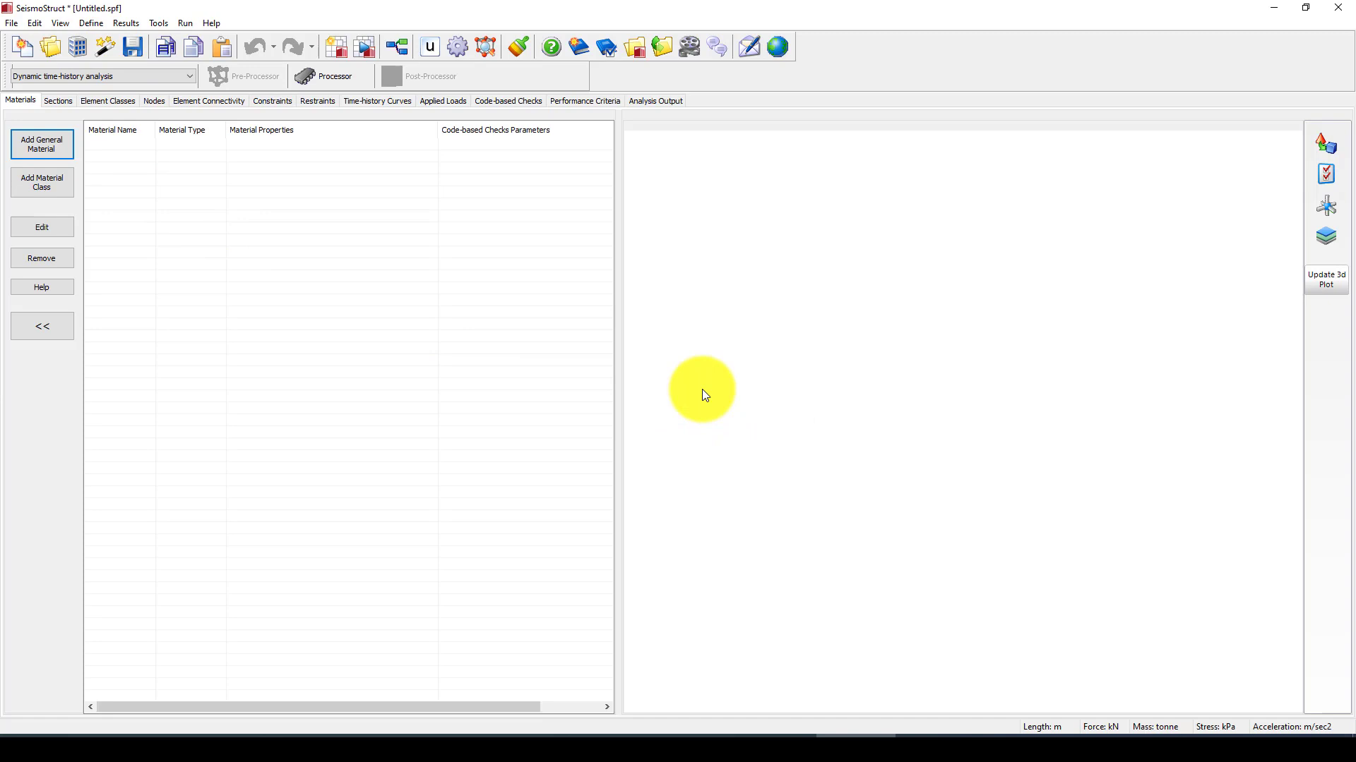
{"action": "left_click_drag", "start_coordinate": [594, 248], "coordinate": [450, 222]}
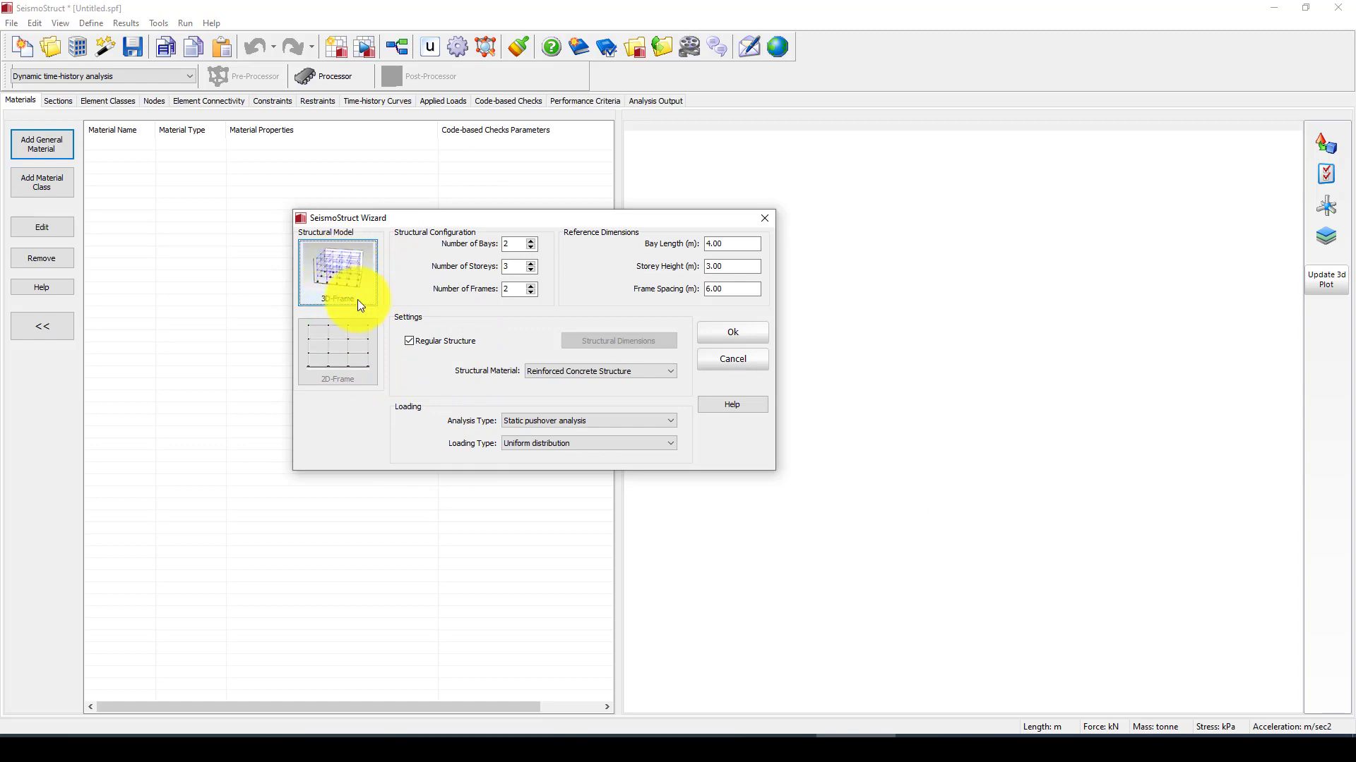
{"action": "left_click", "coordinate": [337, 355]}
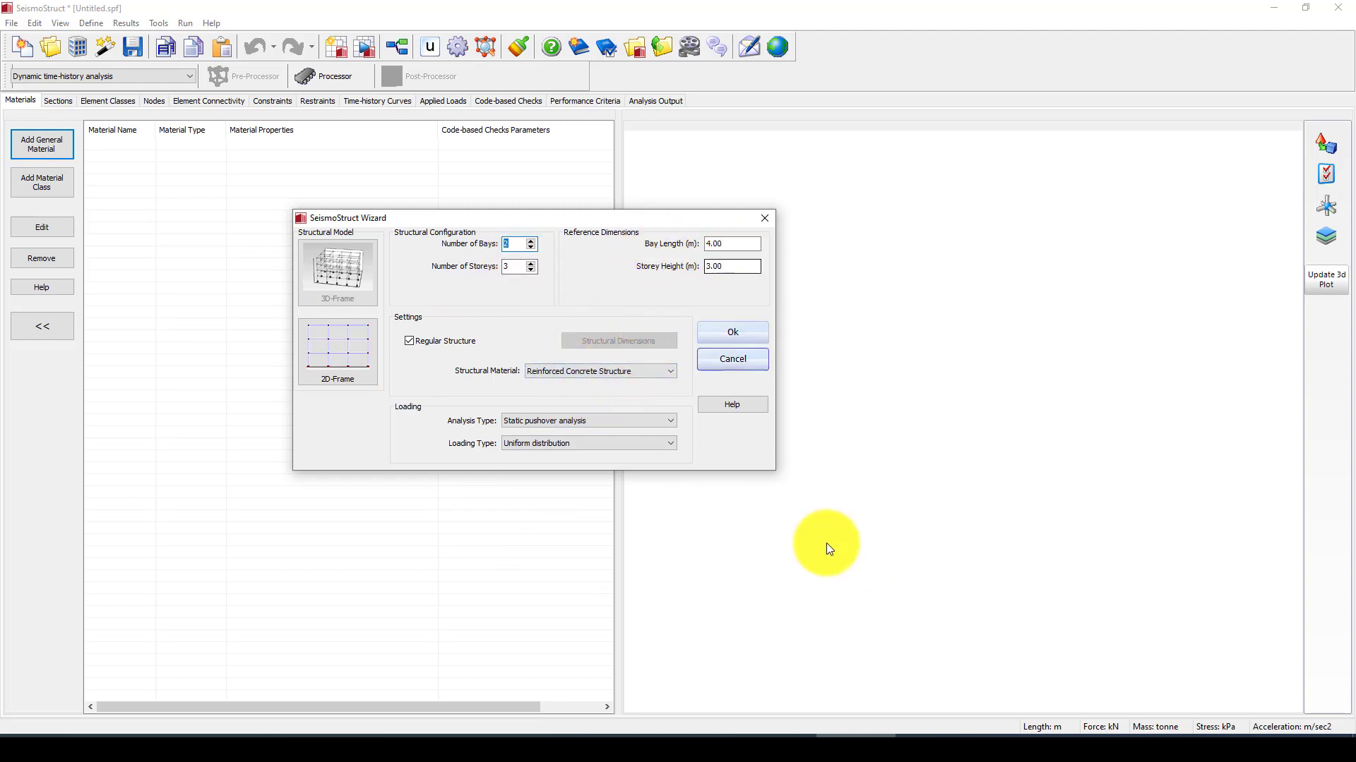
- Keep the 3.00 m storey height, the Reinforced Concrete Structure material and the Static pushover analysis type for the wizard frame
{"action": "double_click", "coordinate": [711, 266]}
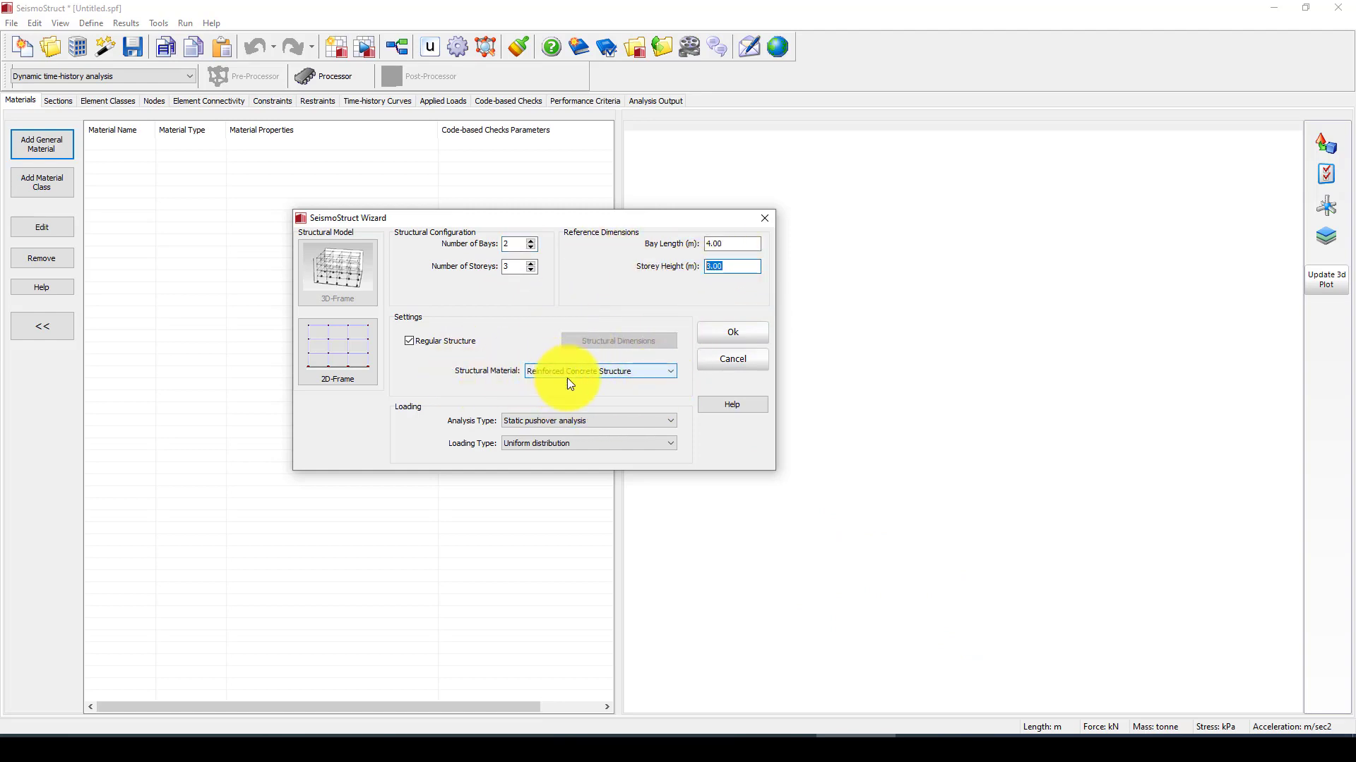
{"action": "left_click", "coordinate": [615, 371]}
{"action": "left_click", "coordinate": [615, 371]}
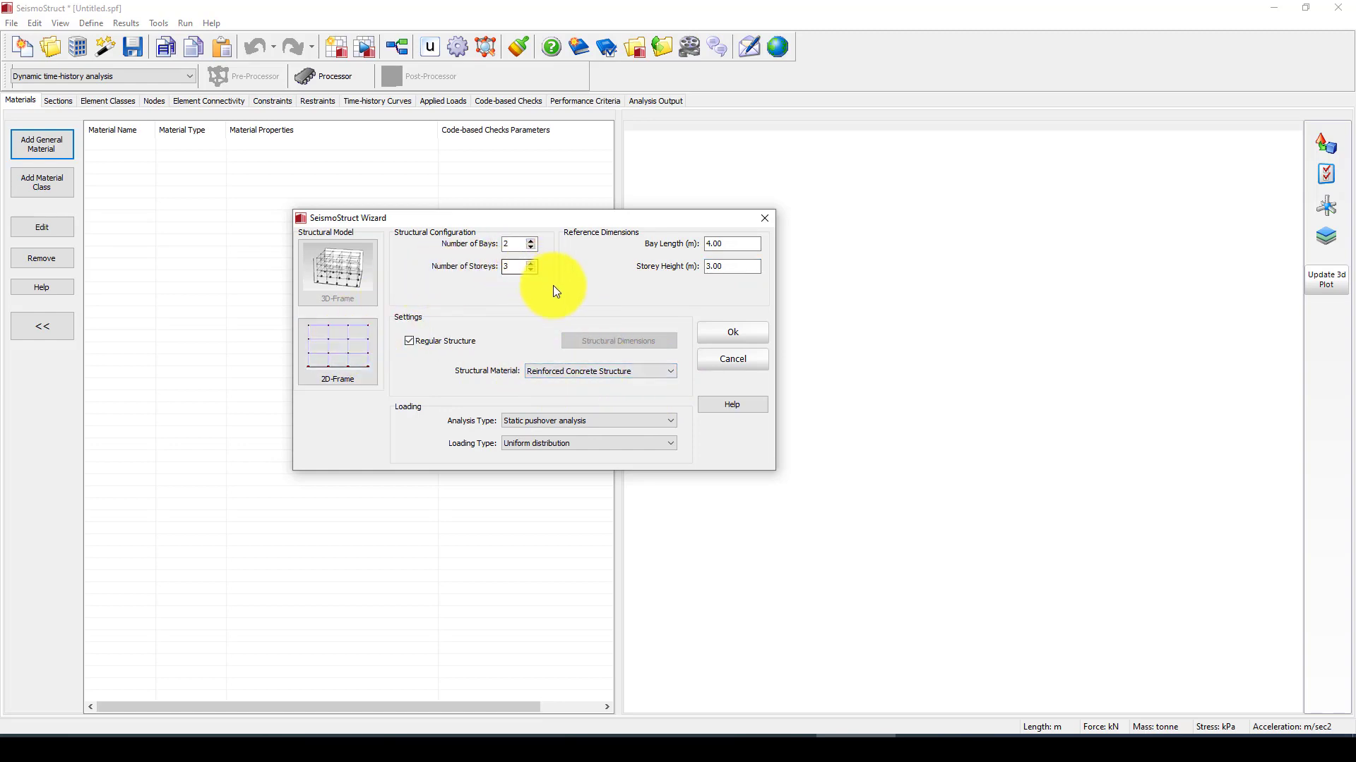
{"action": "left_click", "coordinate": [627, 370]}
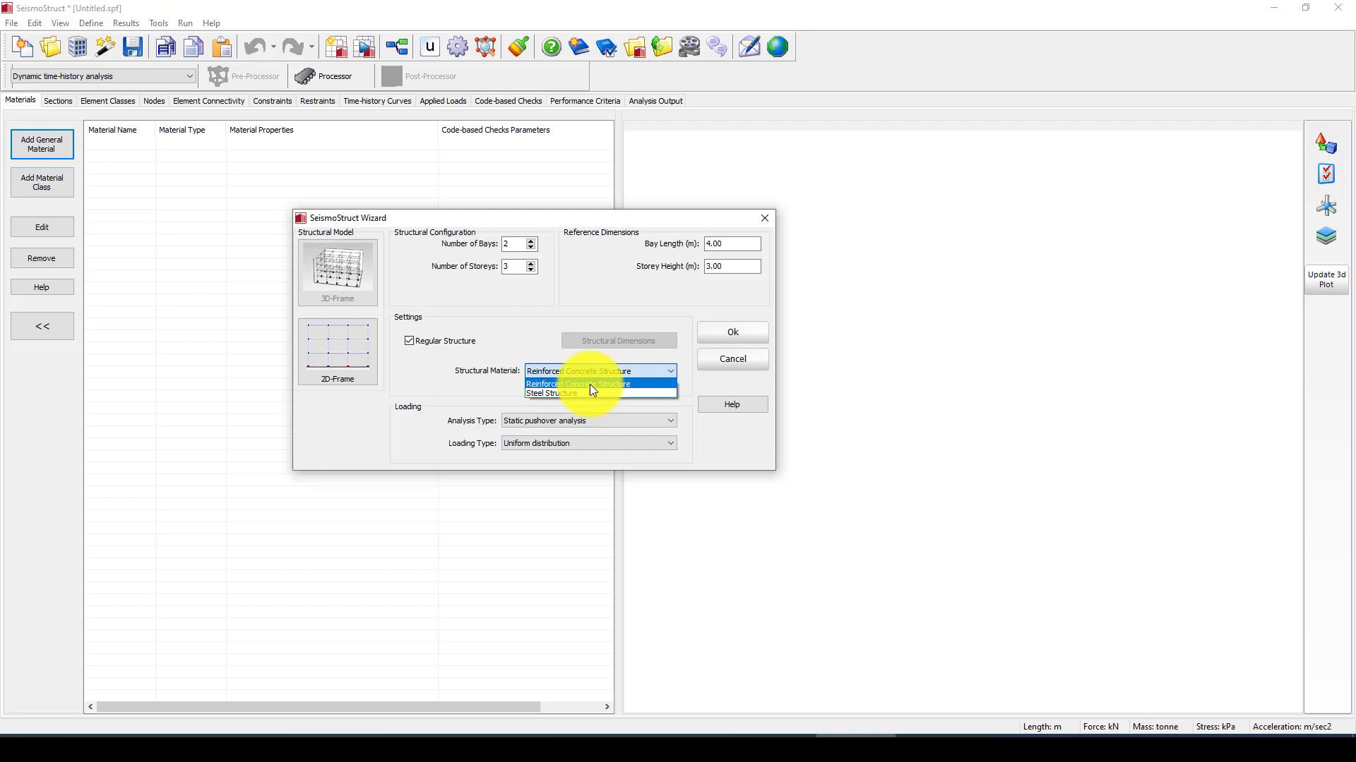
{"action": "left_click", "coordinate": [554, 382]}
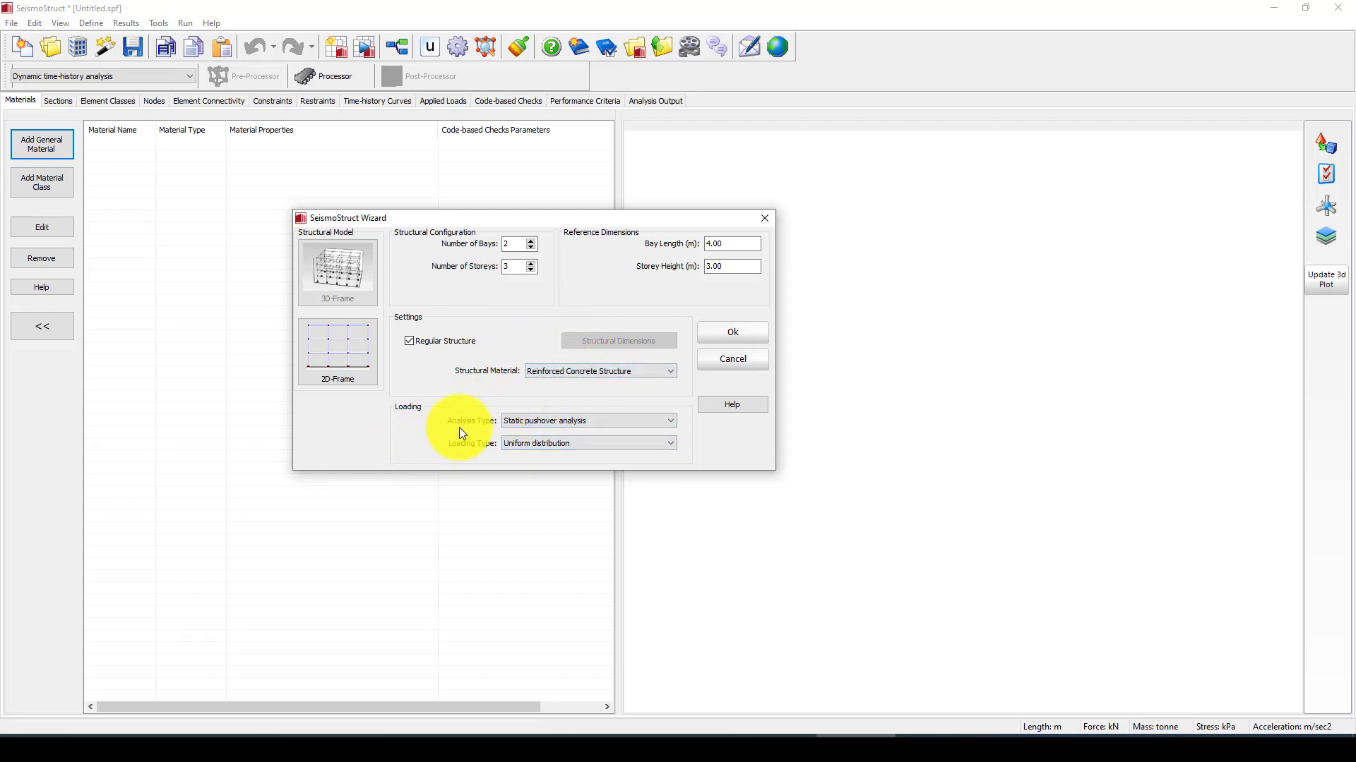
{"action": "left_click", "coordinate": [570, 425]}
{"action": "left_click", "coordinate": [573, 424]}
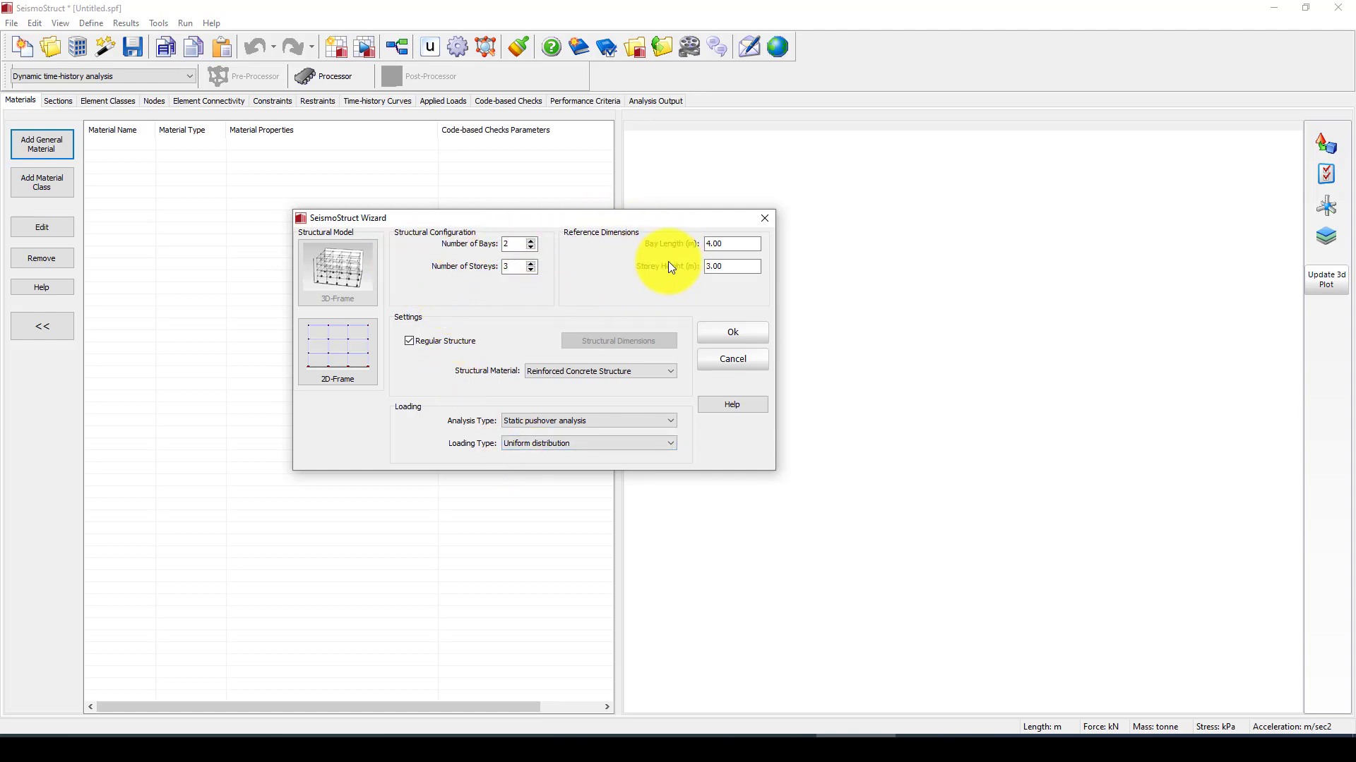
- Accept the wizard settings and generate the frame with a nominal base shear of 100 kN
{"action": "left_click", "coordinate": [731, 338]}
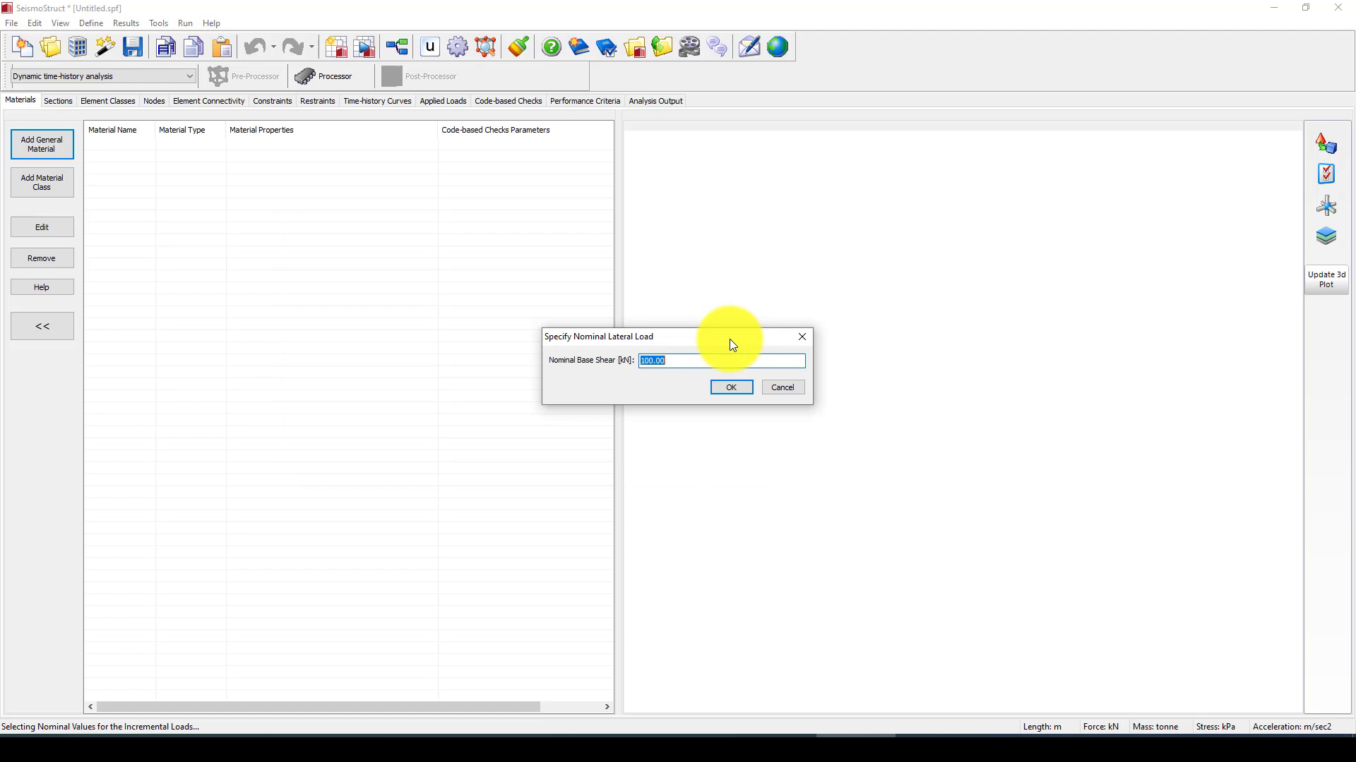
{"action": "left_click_drag", "start_coordinate": [688, 336], "coordinate": [565, 354]}
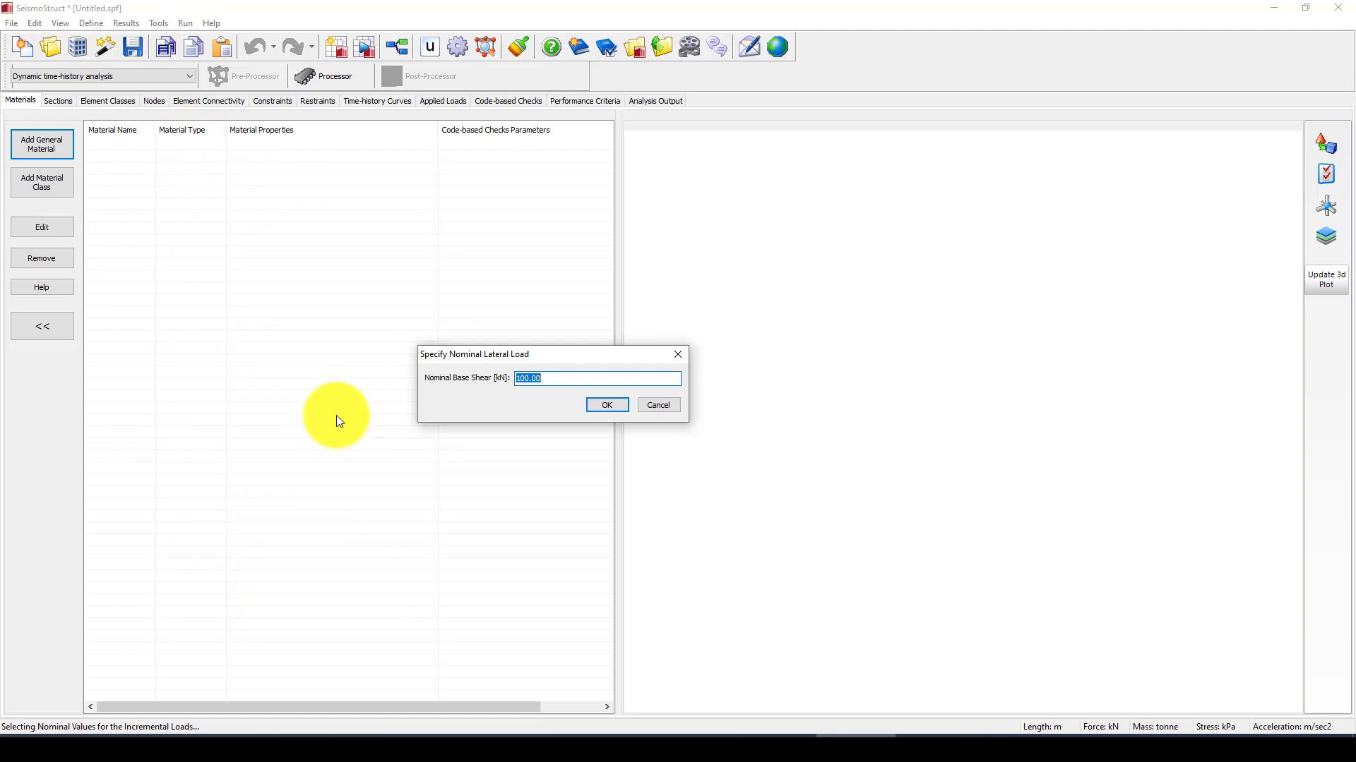
{"action": "type", "text": "100"}
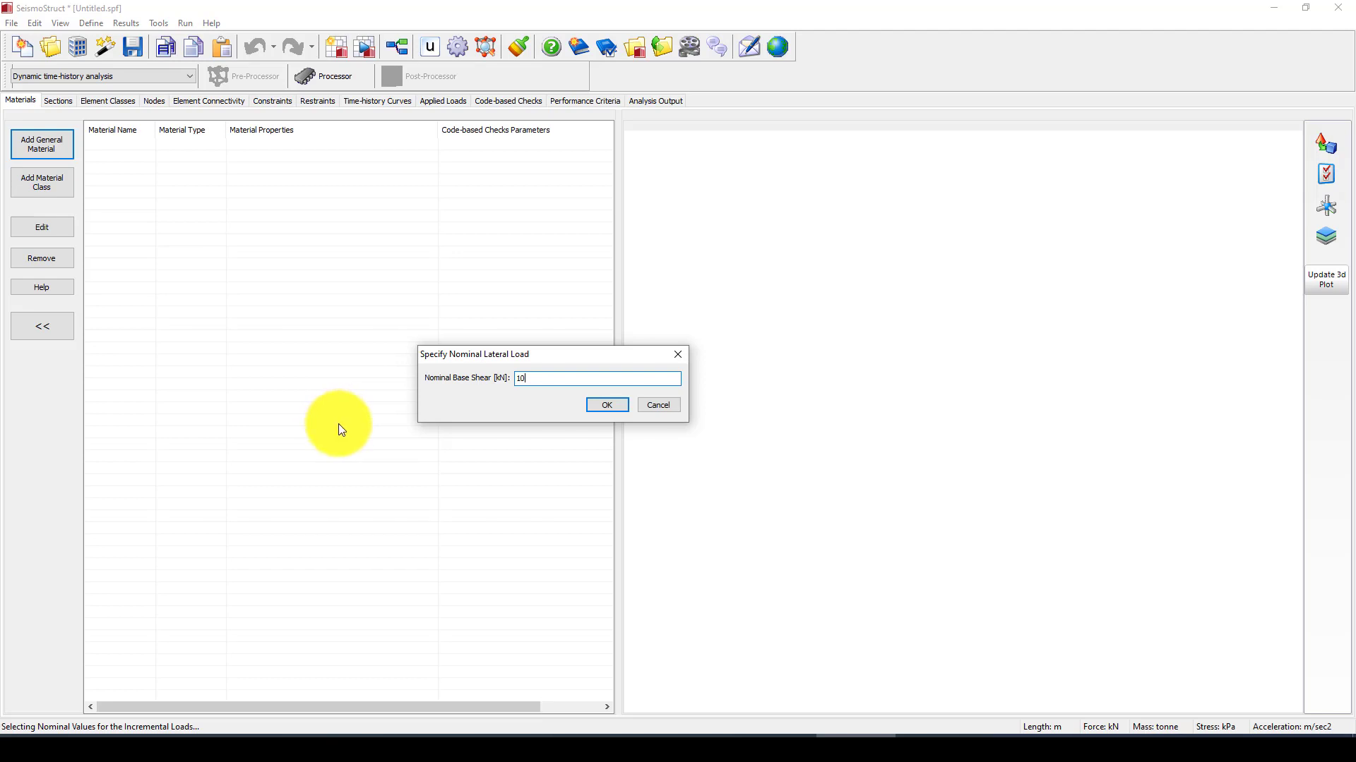
{"action": "left_click", "coordinate": [607, 405]}
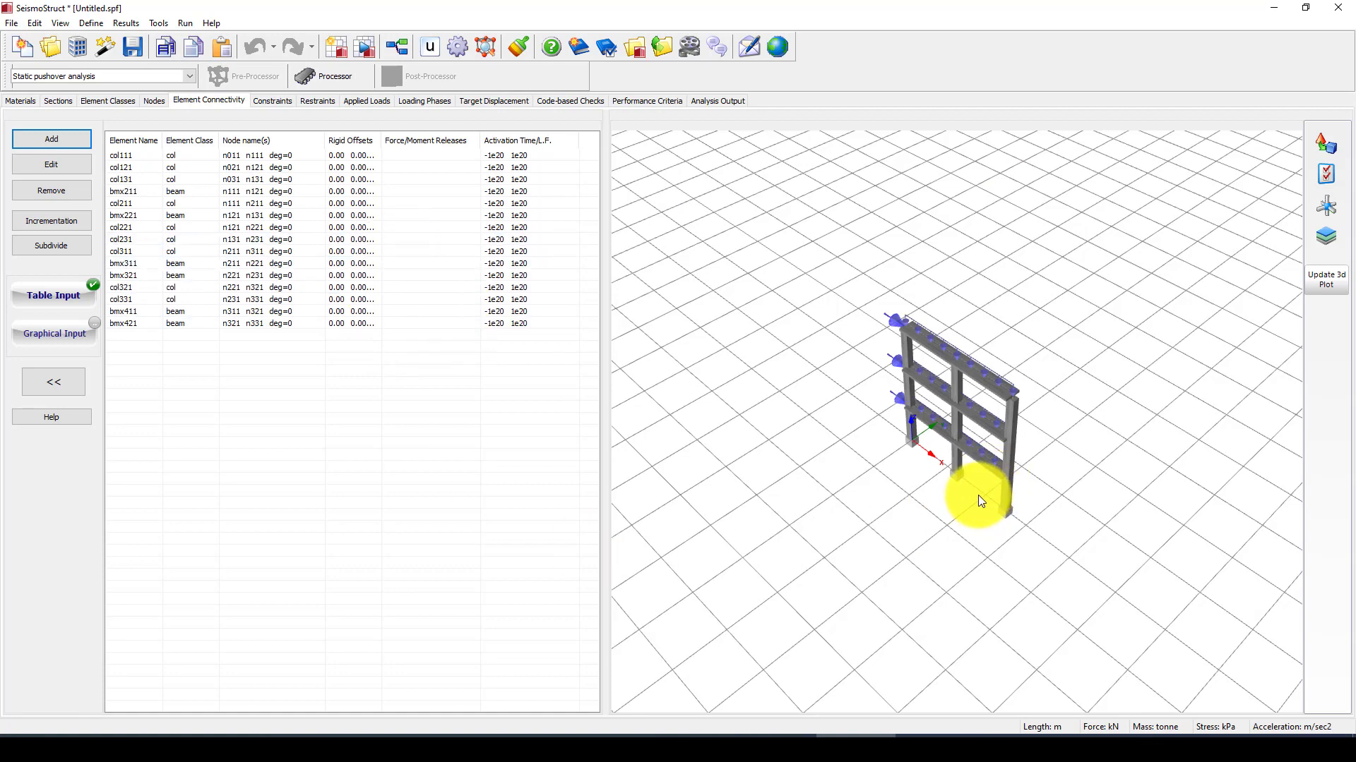
- Inspect the generated frame and its applied loads from several angles in the 3D plot
{"action": "scroll", "coordinate": [964, 487], "scroll_direction": "up", "scroll_amount": 5}
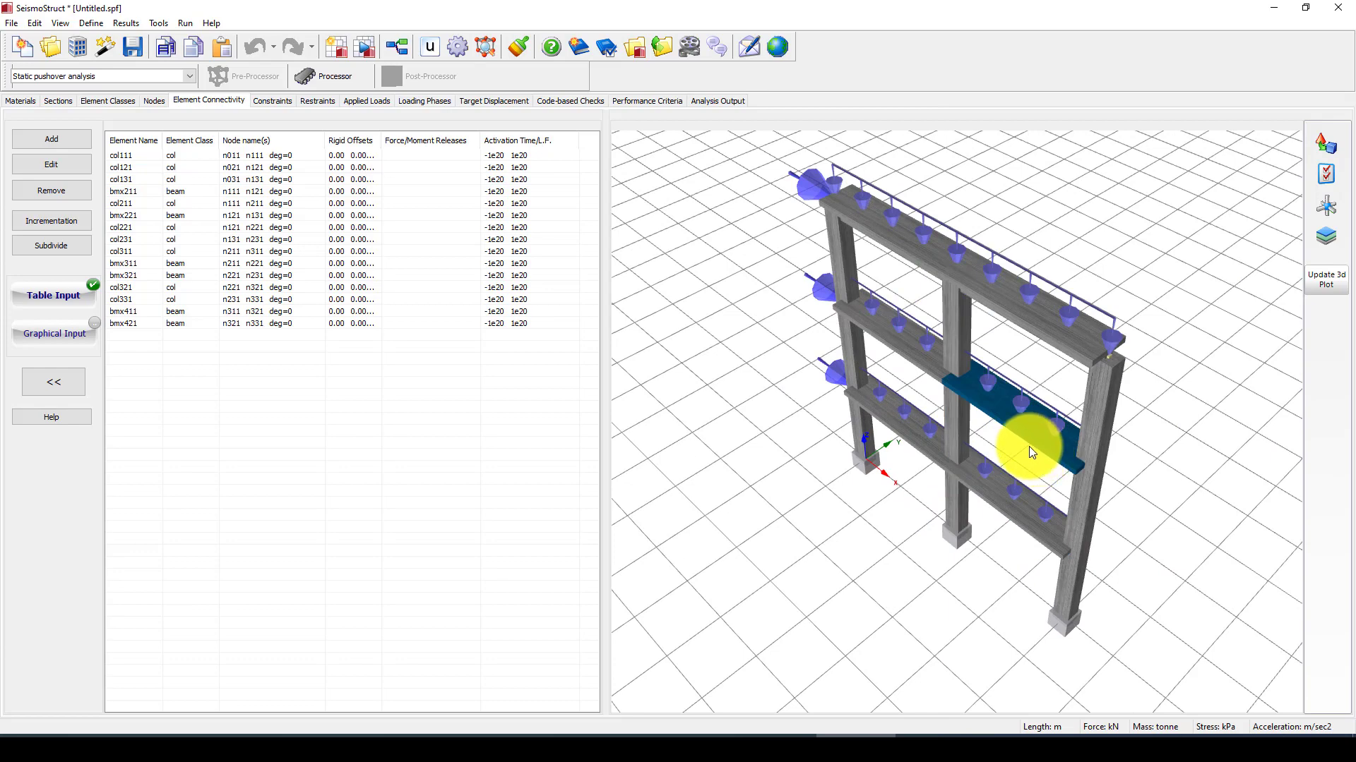
{"action": "left_click_drag", "start_coordinate": [1113, 554], "coordinate": [1050, 590]}
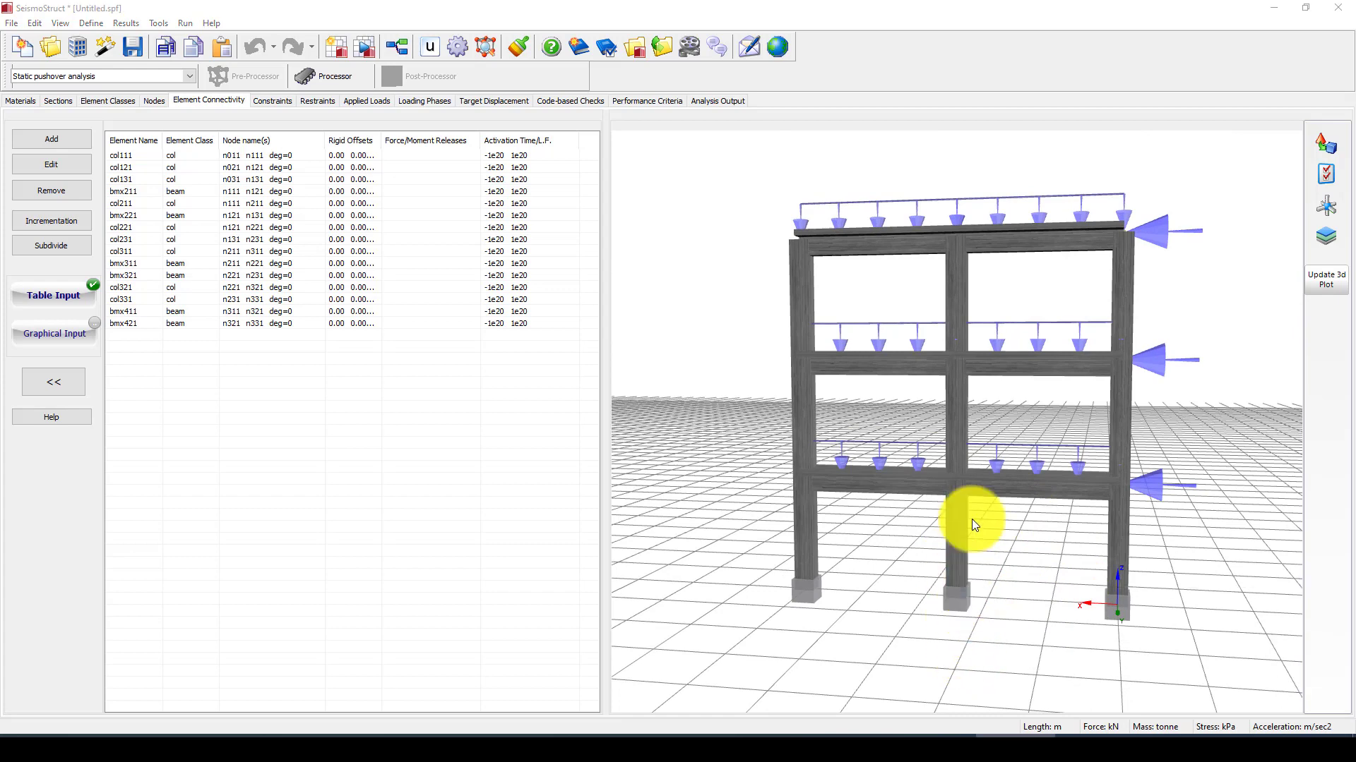
{"action": "left_click_drag", "start_coordinate": [1128, 520], "coordinate": [1075, 519]}
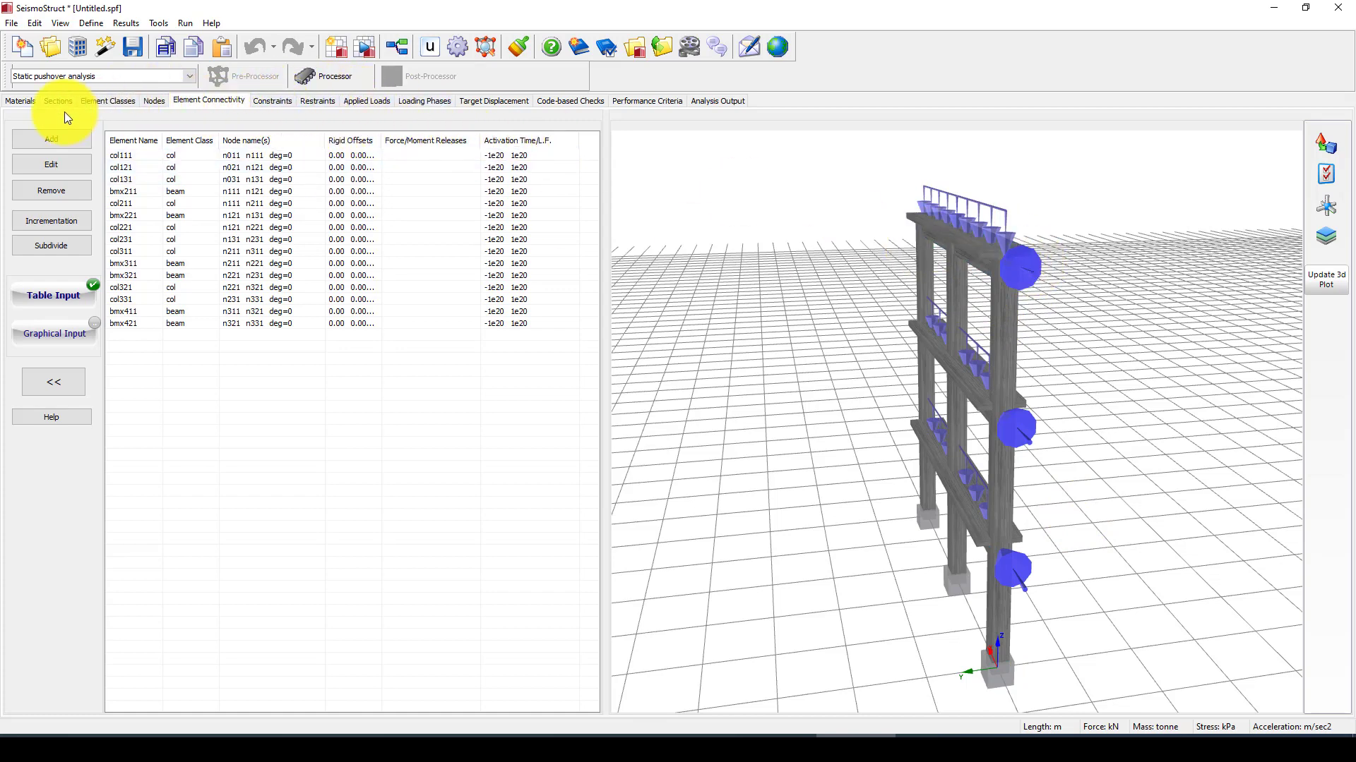
- Review the frame's material definitions, including the long_rein reinforcement and the conc concrete
{"action": "left_click", "coordinate": [26, 100]}
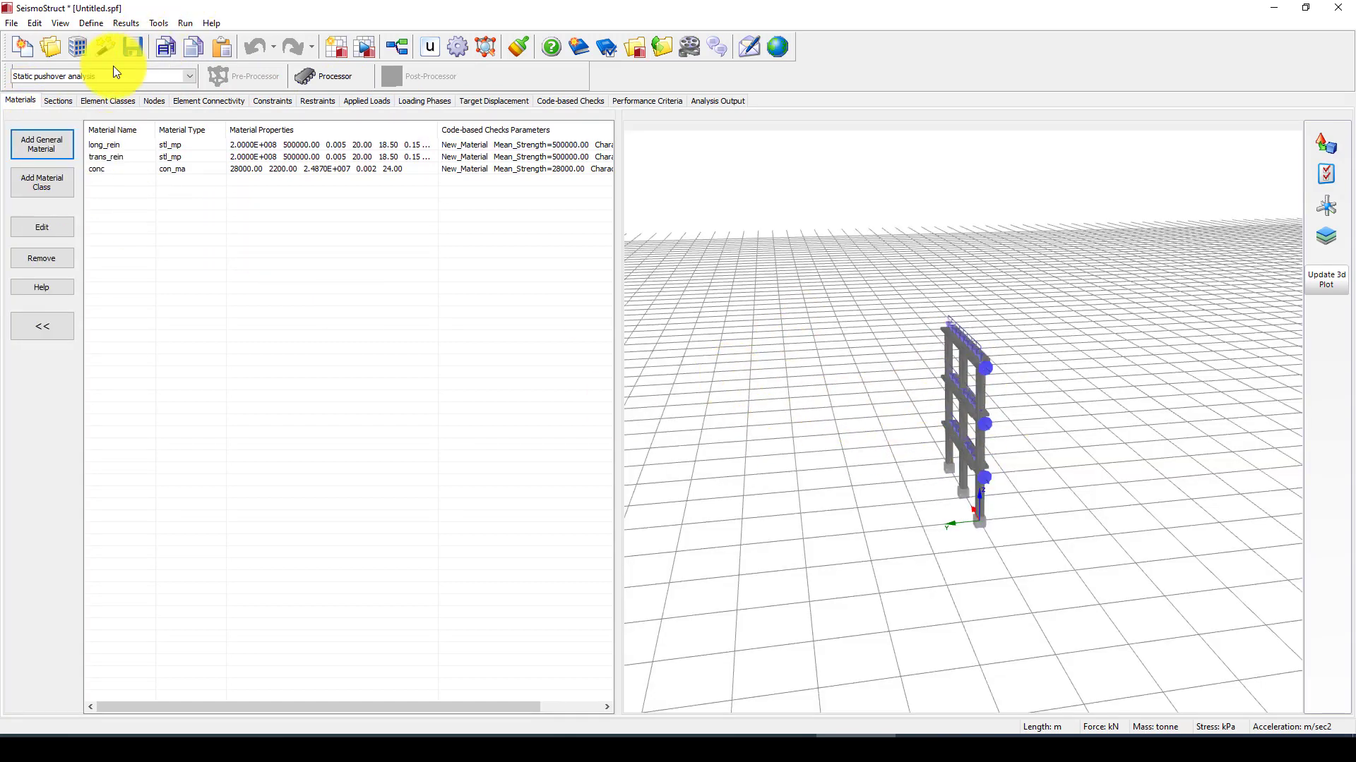
{"action": "left_click", "coordinate": [180, 146]}
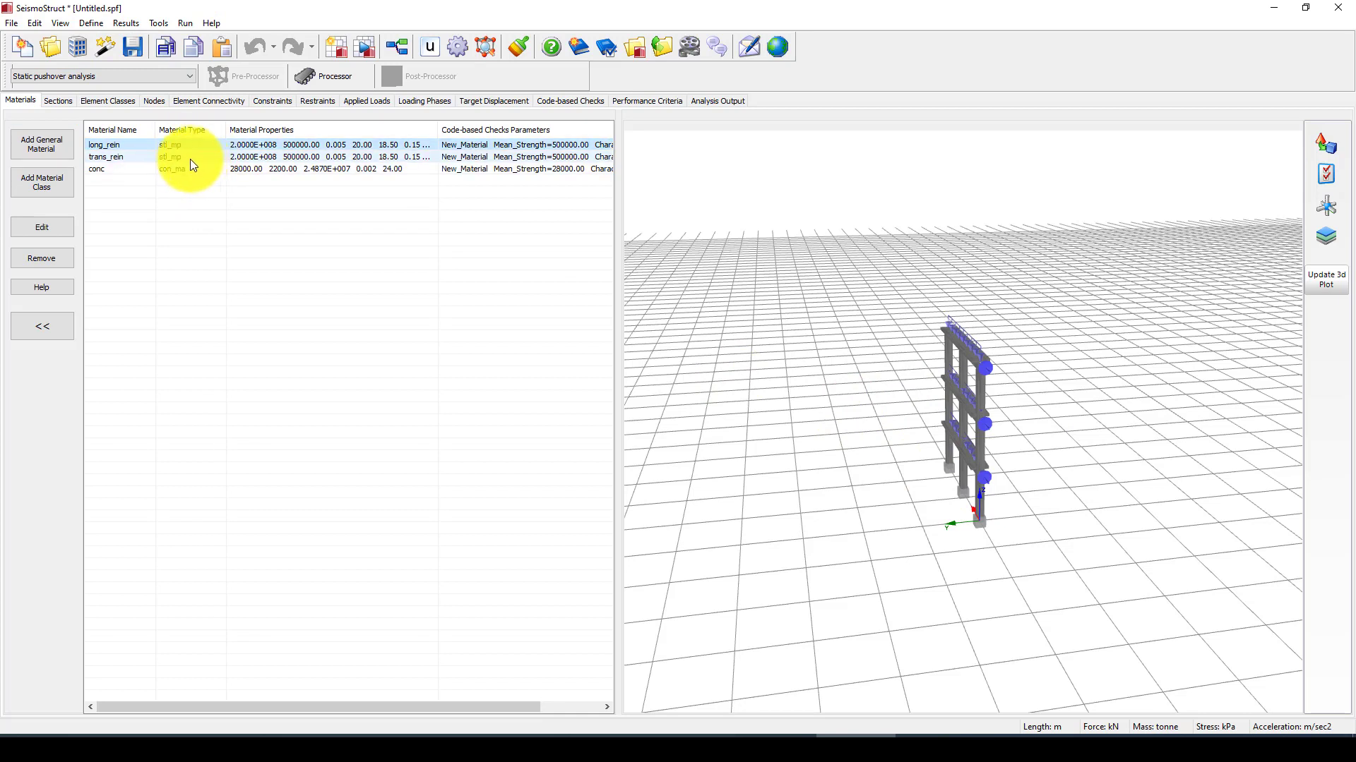
{"action": "left_click", "coordinate": [122, 169]}
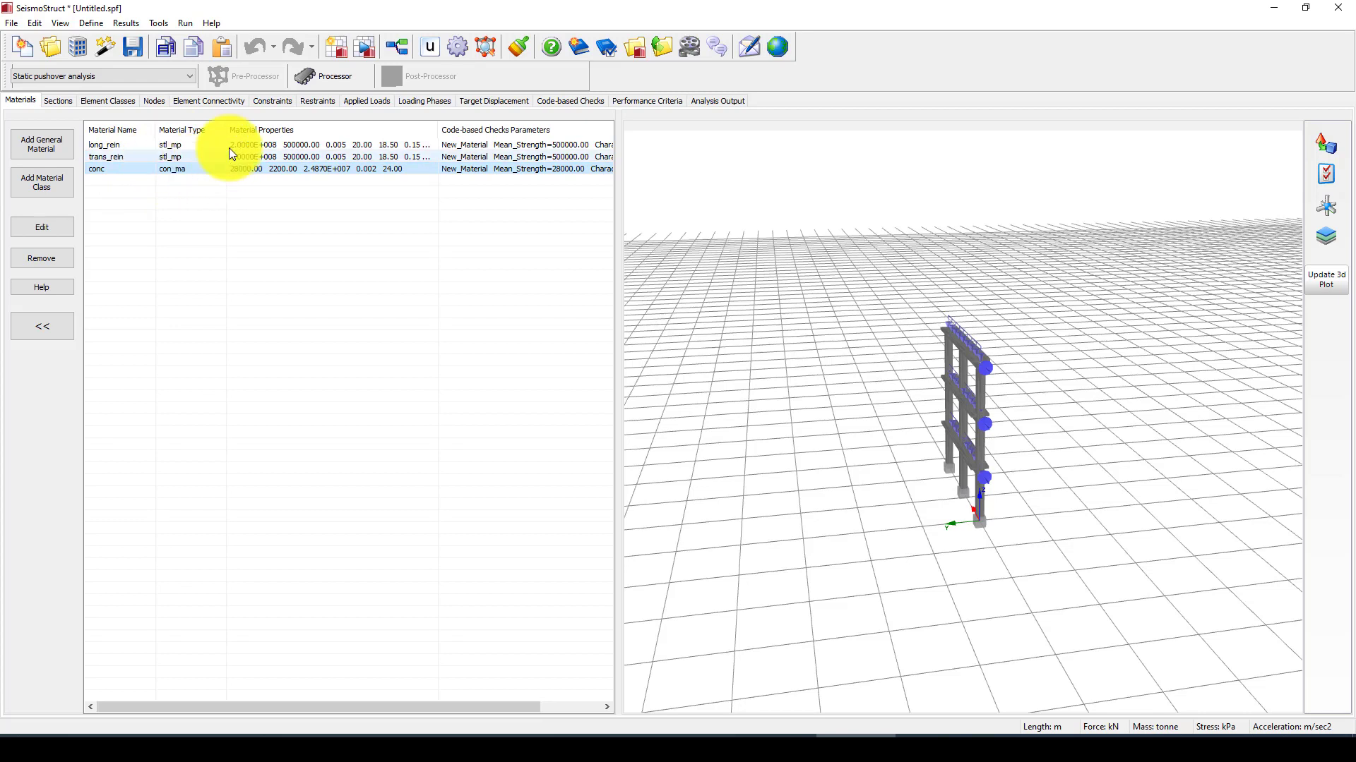
- Examine the properties and stress-strain plot of the con_ma type for a new general material, and close the definition without adding it
{"action": "left_click", "coordinate": [42, 143]}
{"action": "left_click", "coordinate": [235, 241]}
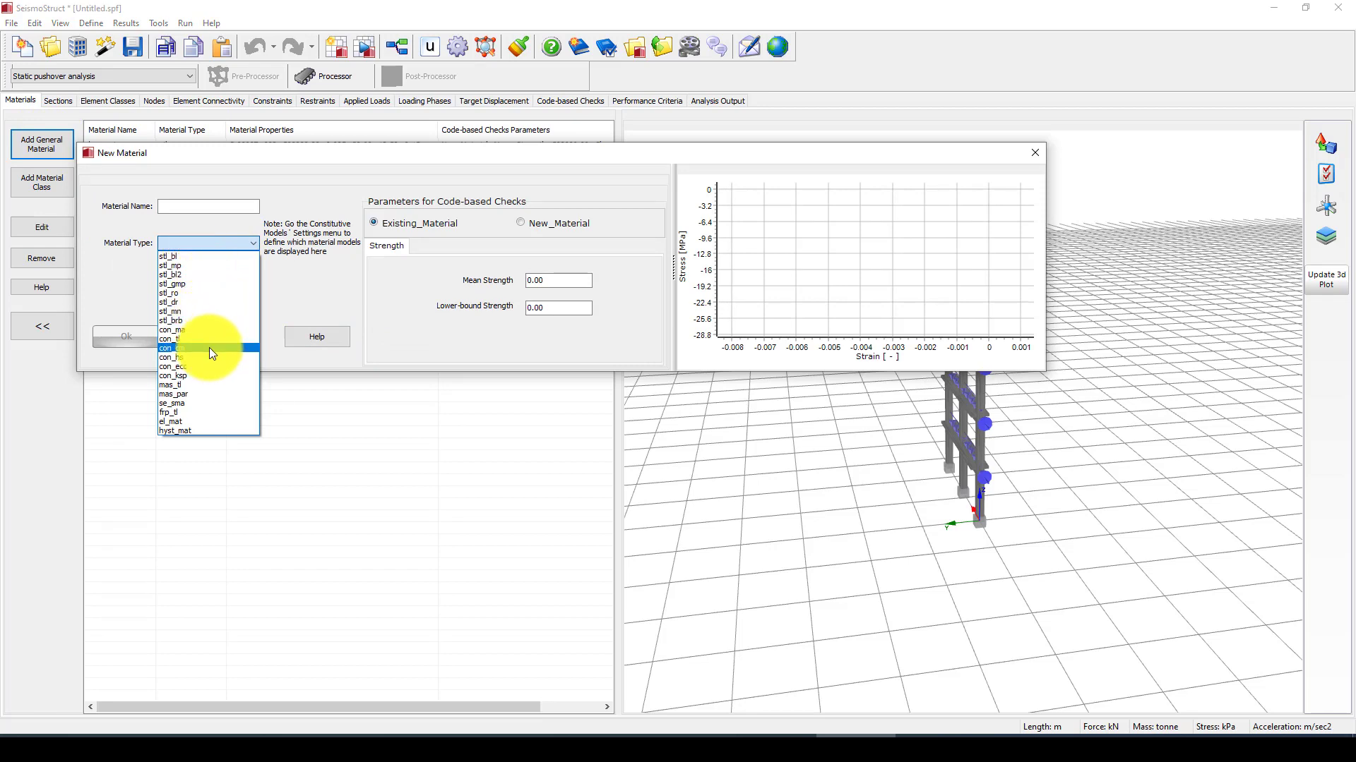
{"action": "left_click", "coordinate": [209, 329]}
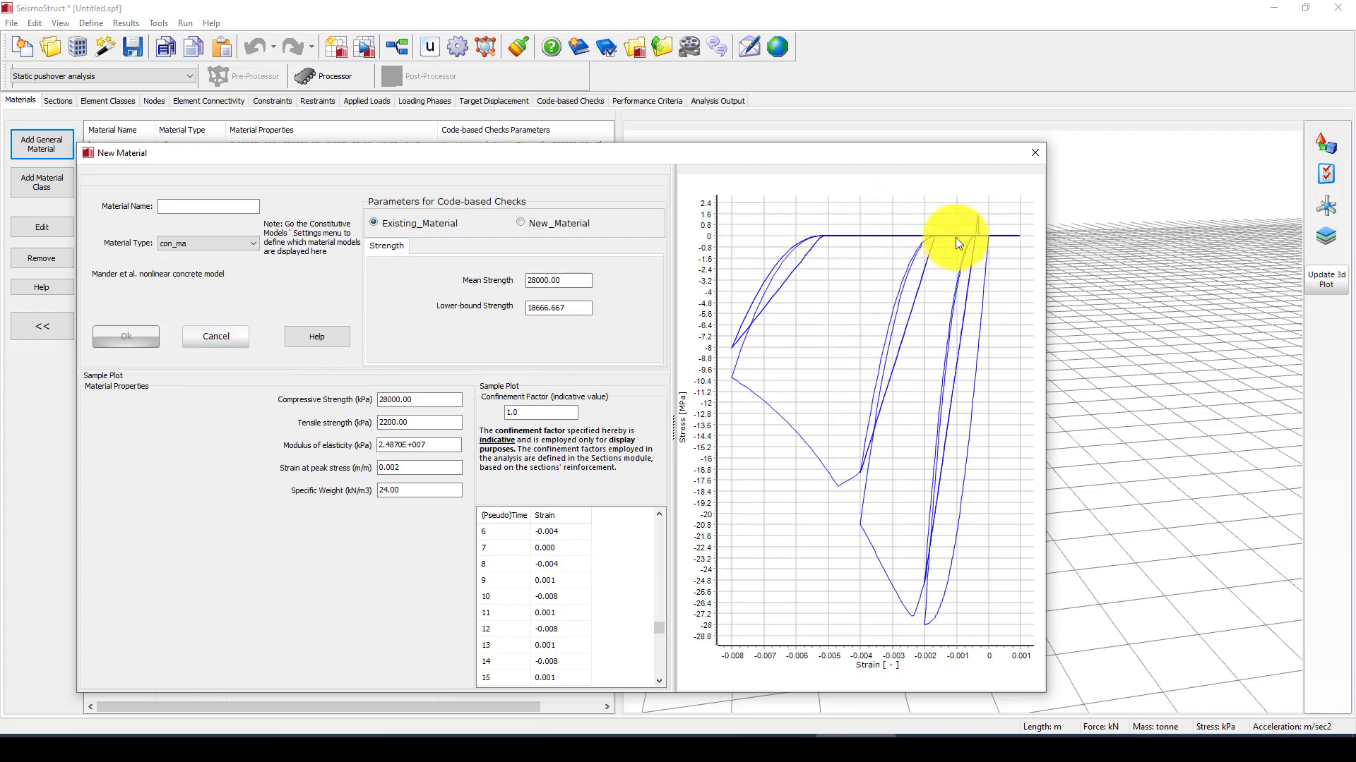
{"action": "left_click", "coordinate": [1035, 153]}
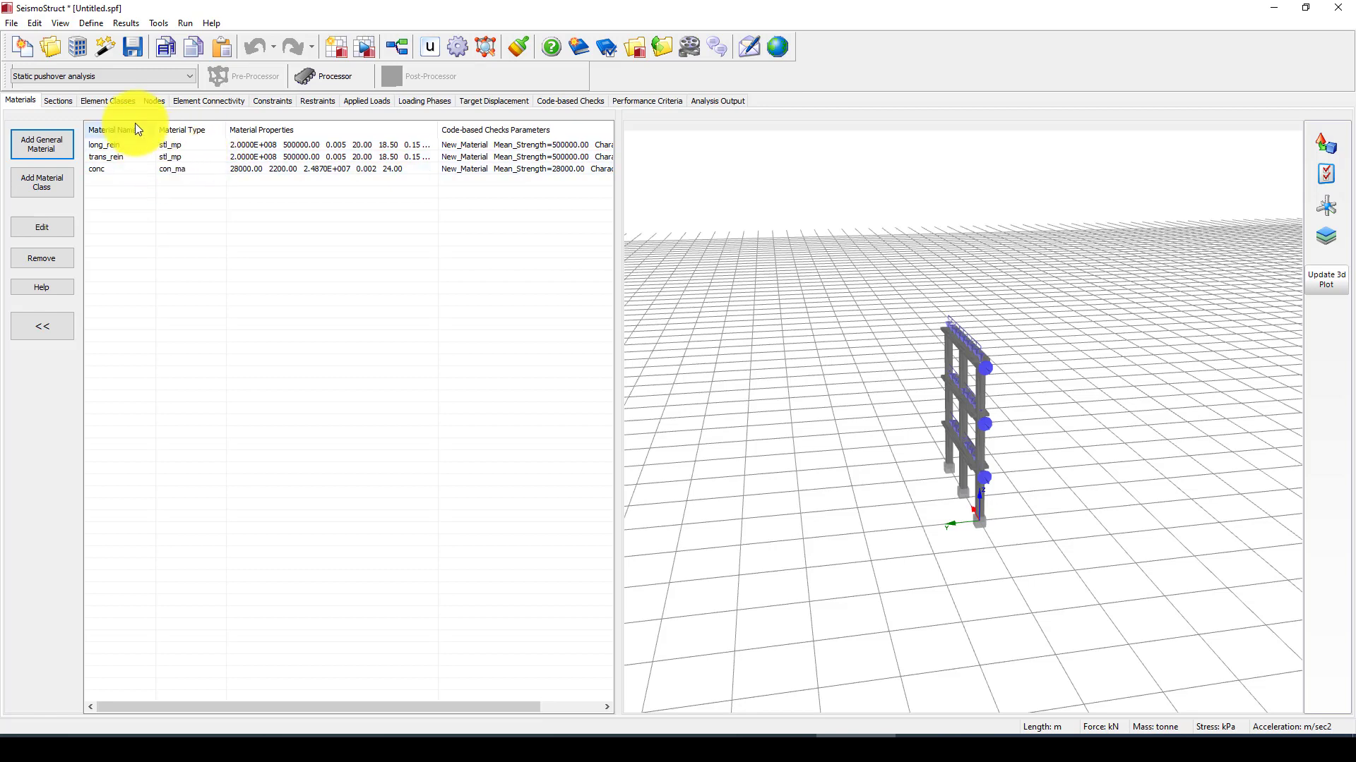
- Review the scol column section and the sbeam beam section in the model's section list
{"action": "left_click", "coordinate": [55, 101]}
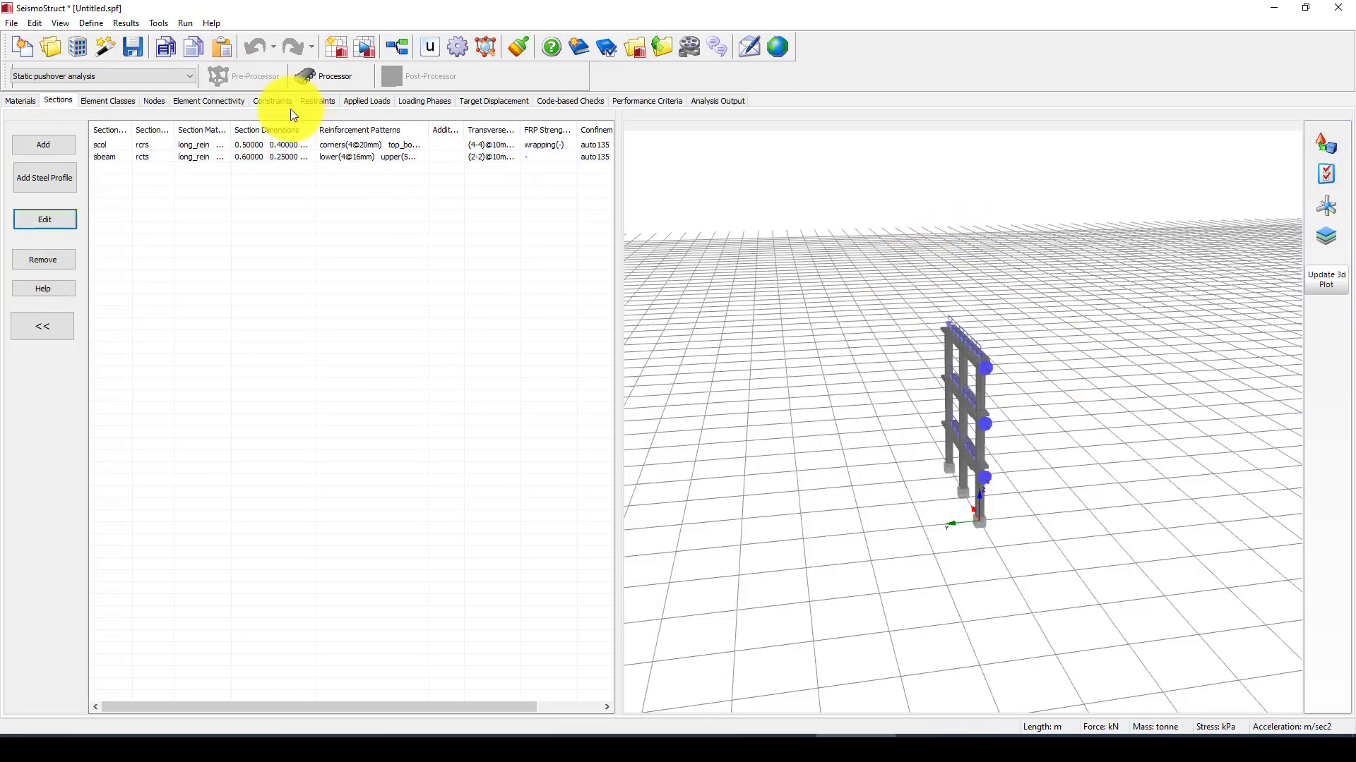
{"action": "left_click", "coordinate": [112, 147]}
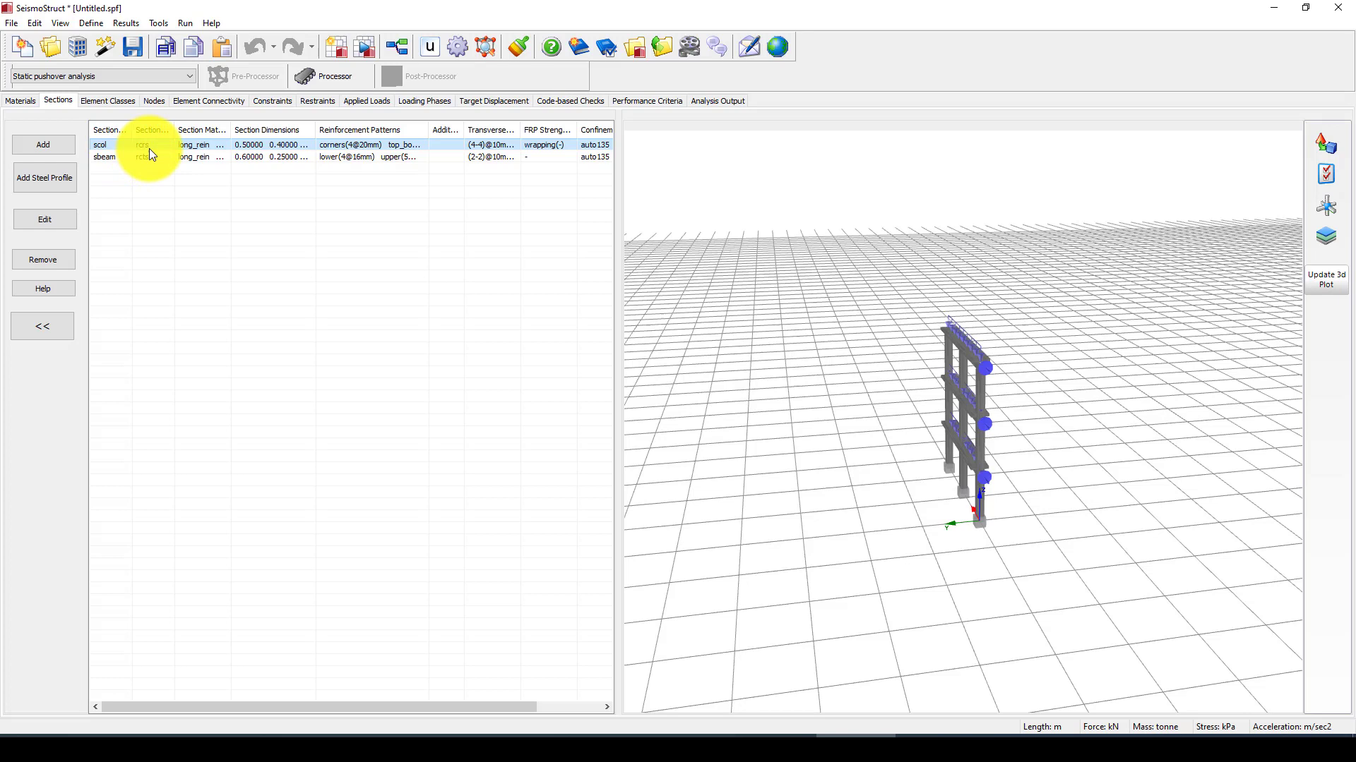
{"action": "left_click_drag", "start_coordinate": [150, 148], "coordinate": [146, 155]}
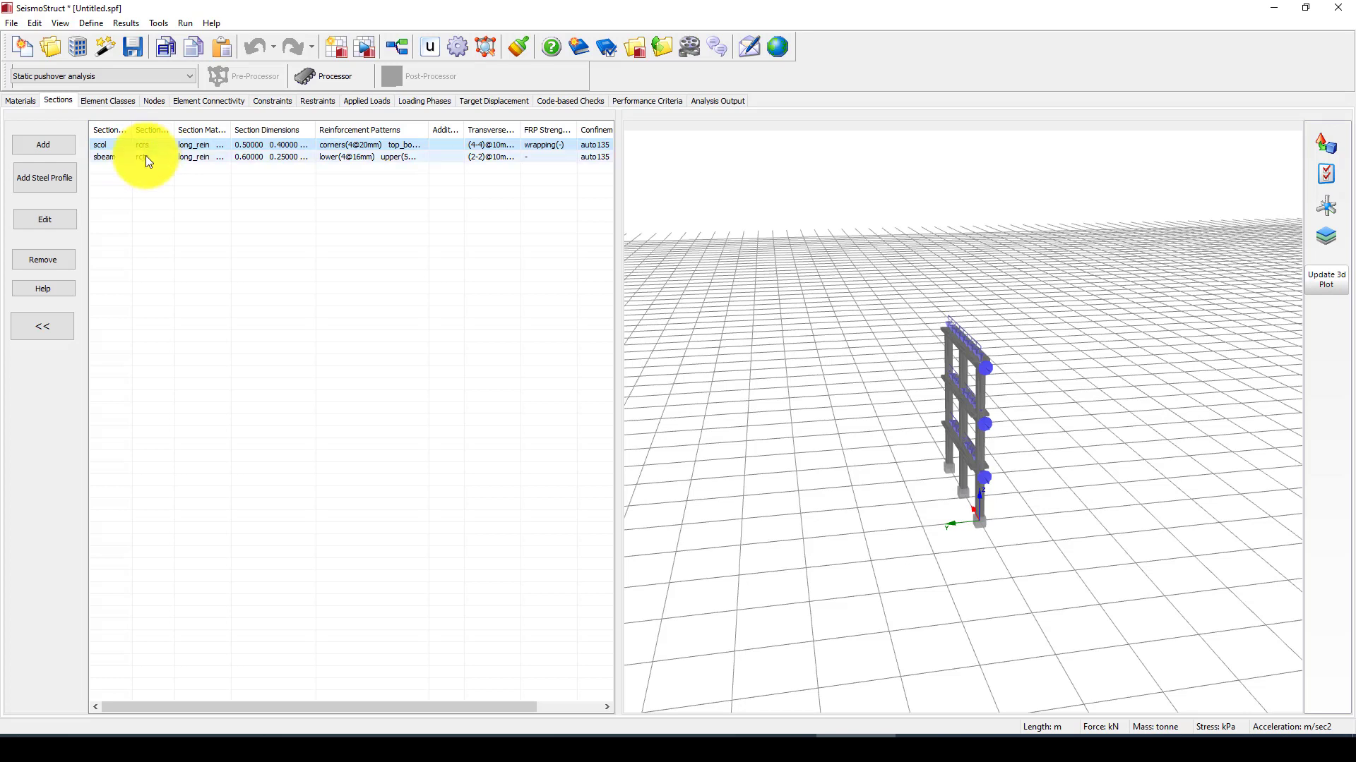
{"action": "left_click", "coordinate": [104, 157]}
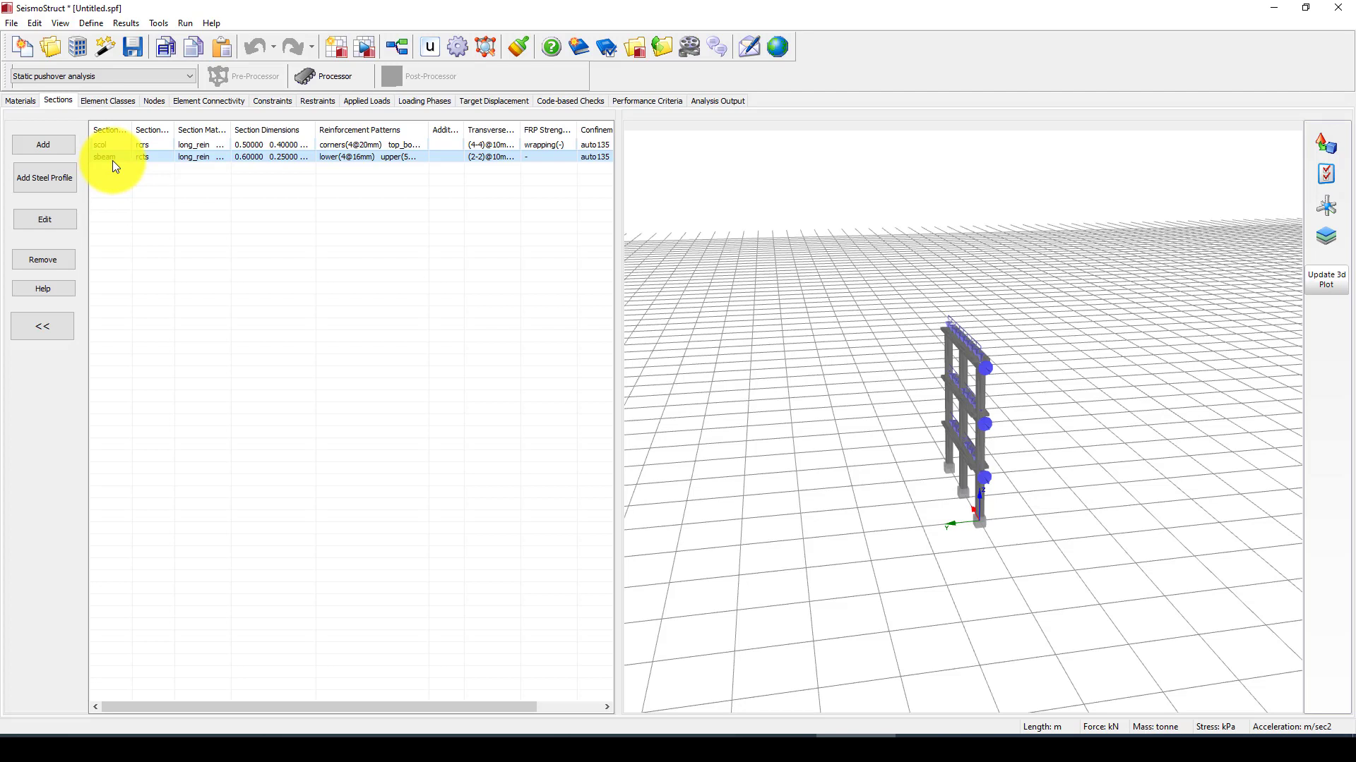
{"action": "left_click", "coordinate": [108, 146]}
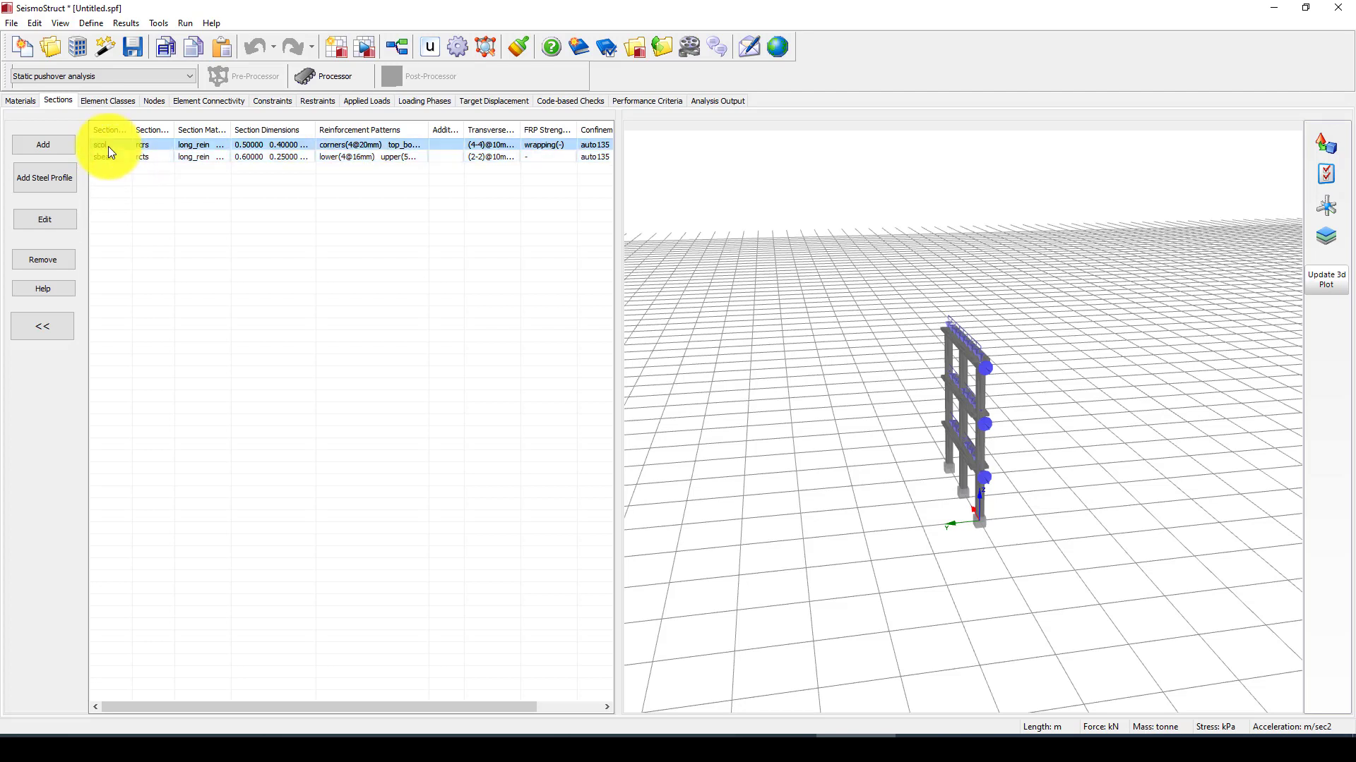
- Examine the scol section's dimensions, reinforcement and section characteristics, and close its properties without changes
{"action": "left_click", "coordinate": [48, 219]}
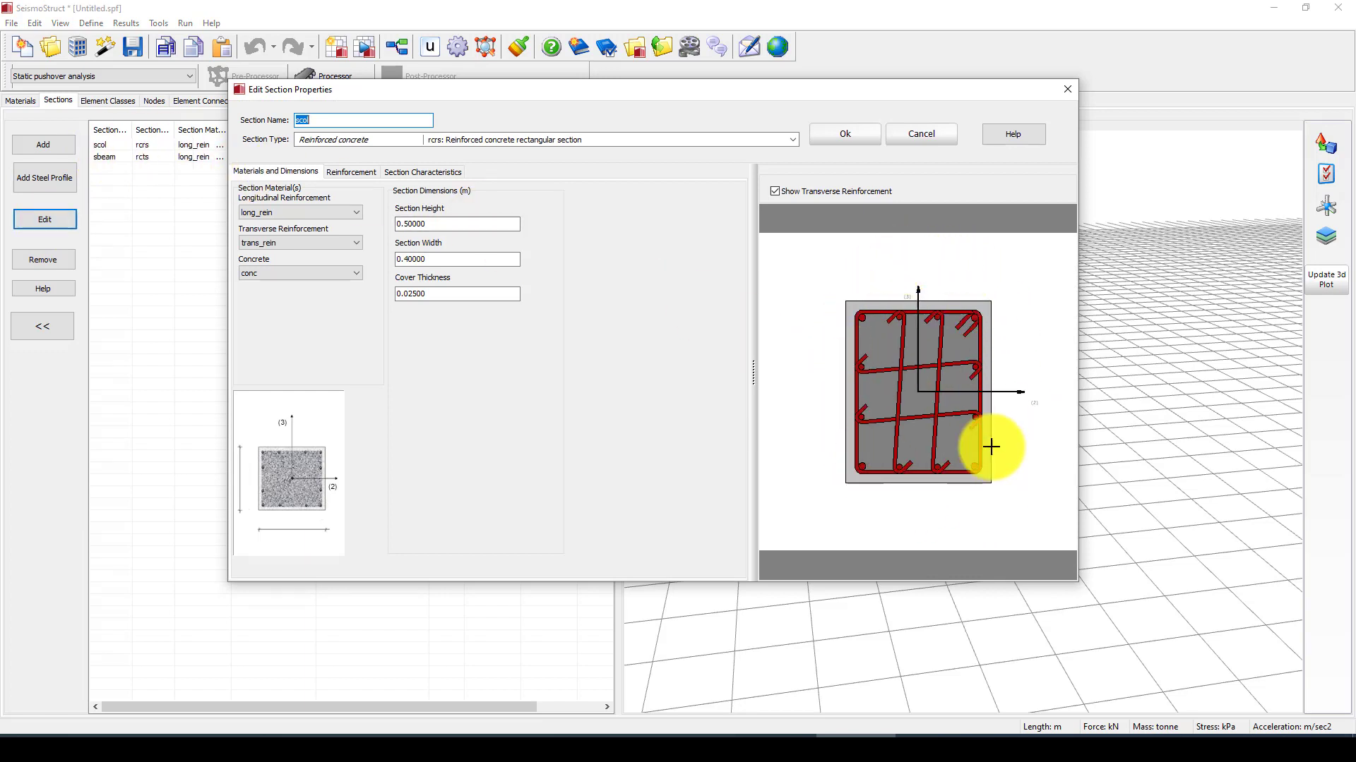
{"action": "left_click_drag", "start_coordinate": [894, 98], "coordinate": [756, 159]}
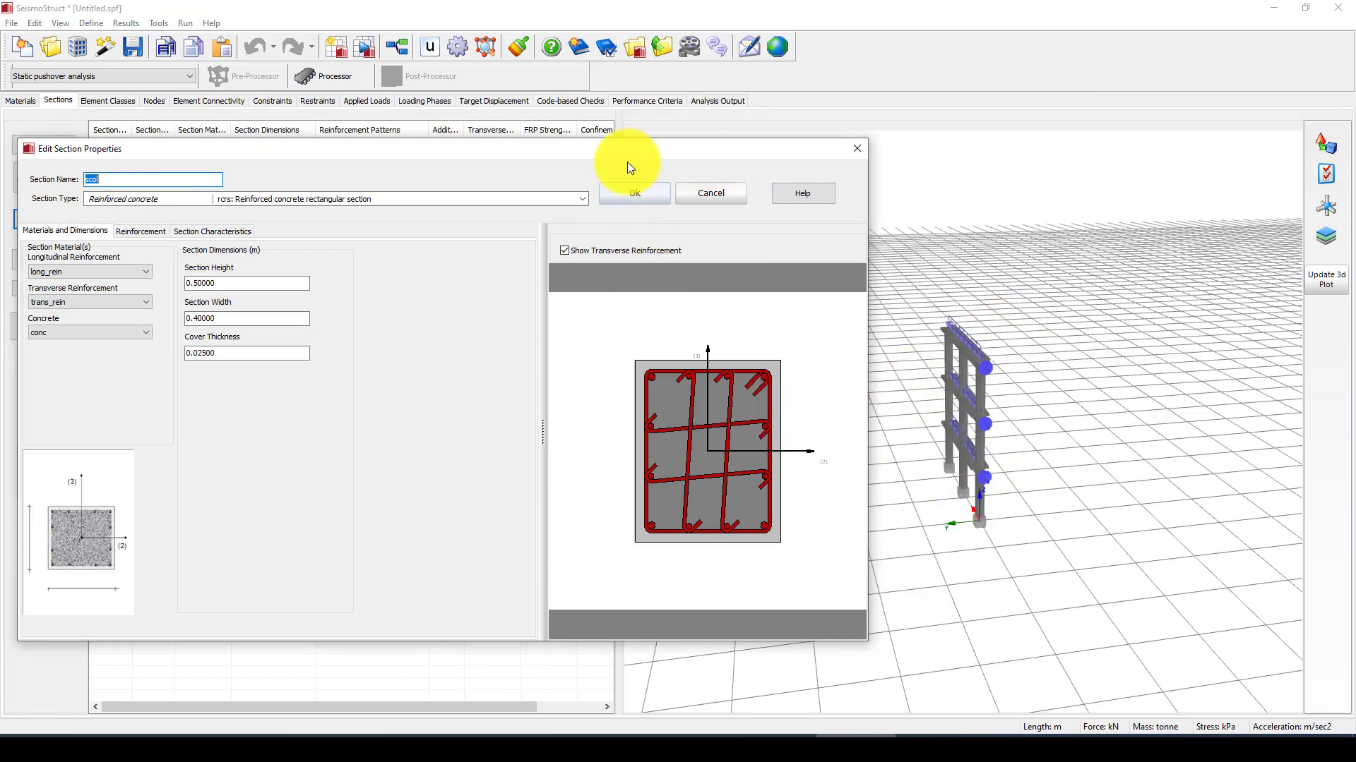
{"action": "left_click_drag", "start_coordinate": [614, 153], "coordinate": [857, 114]}
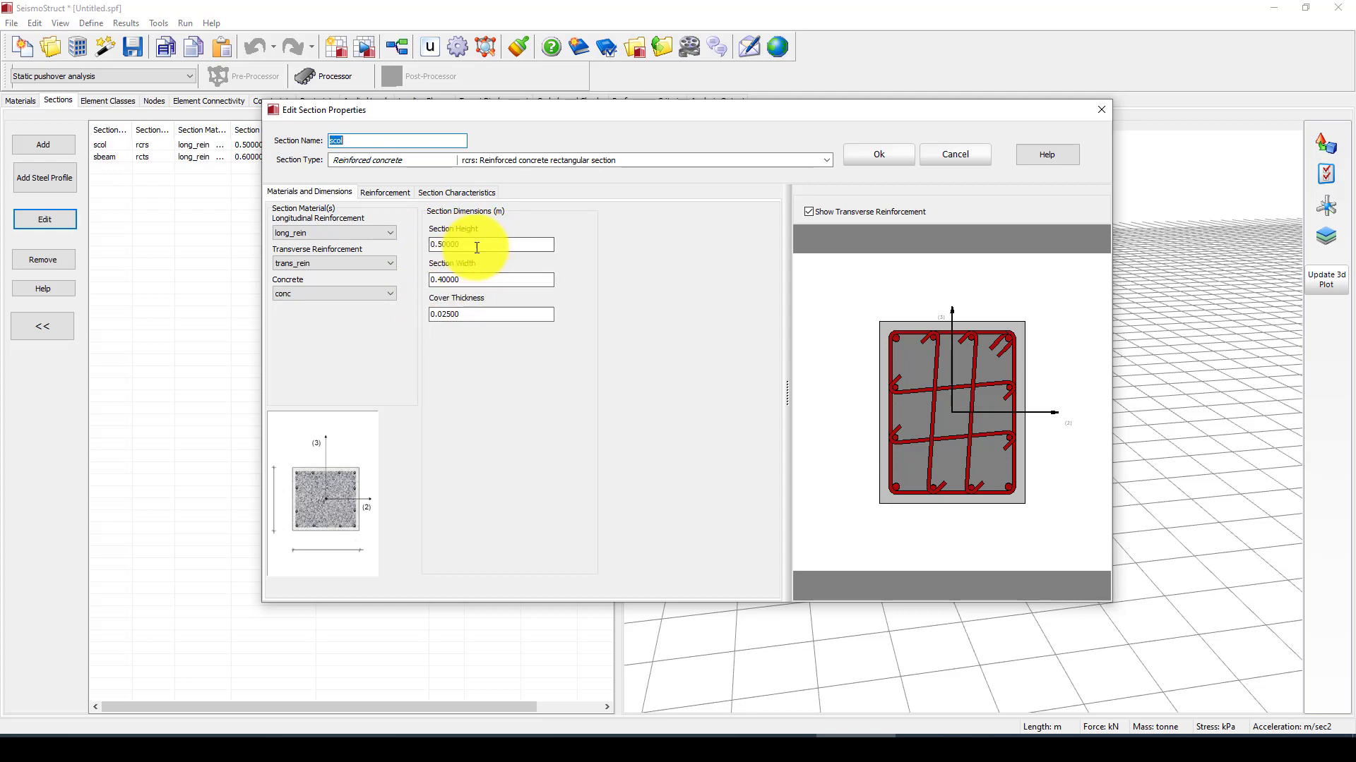
{"action": "double_click", "coordinate": [477, 244]}
{"action": "left_click", "coordinate": [382, 193]}
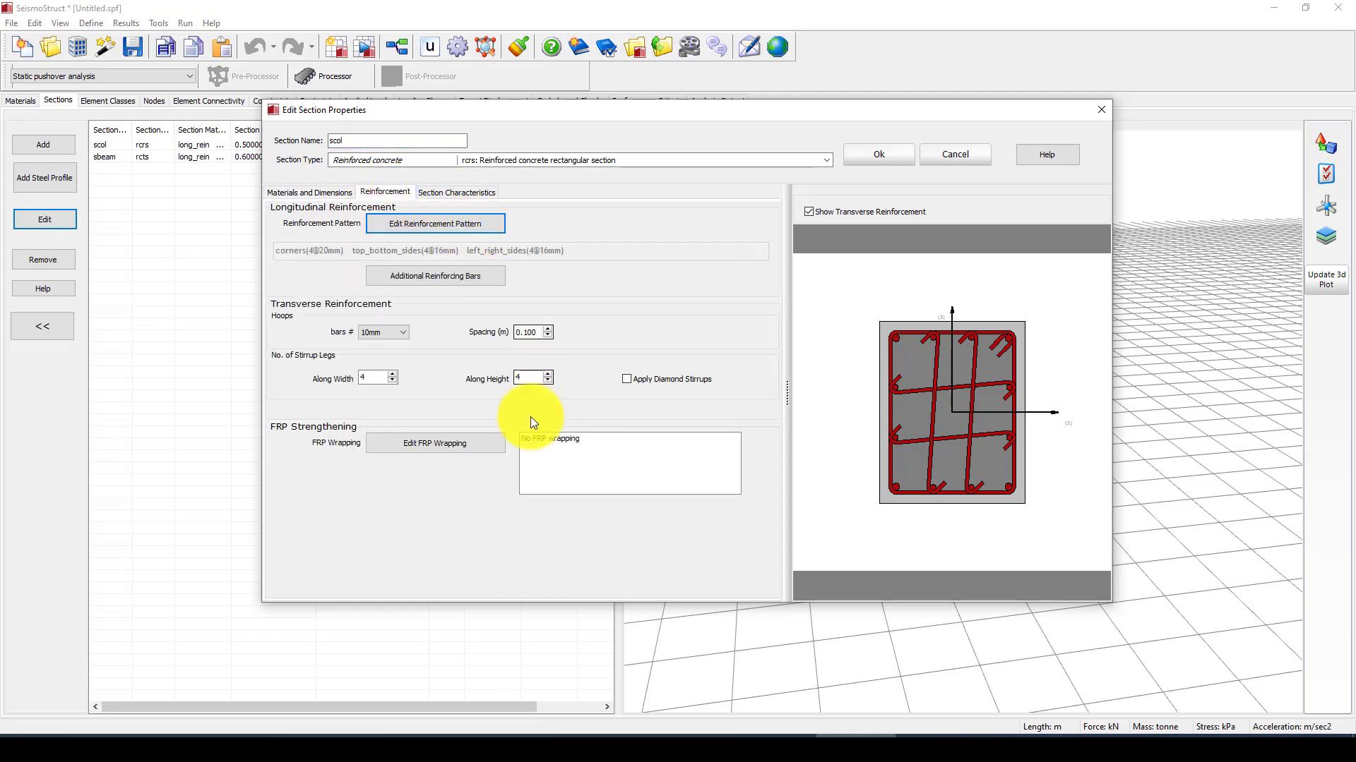
{"action": "left_click", "coordinate": [455, 193]}
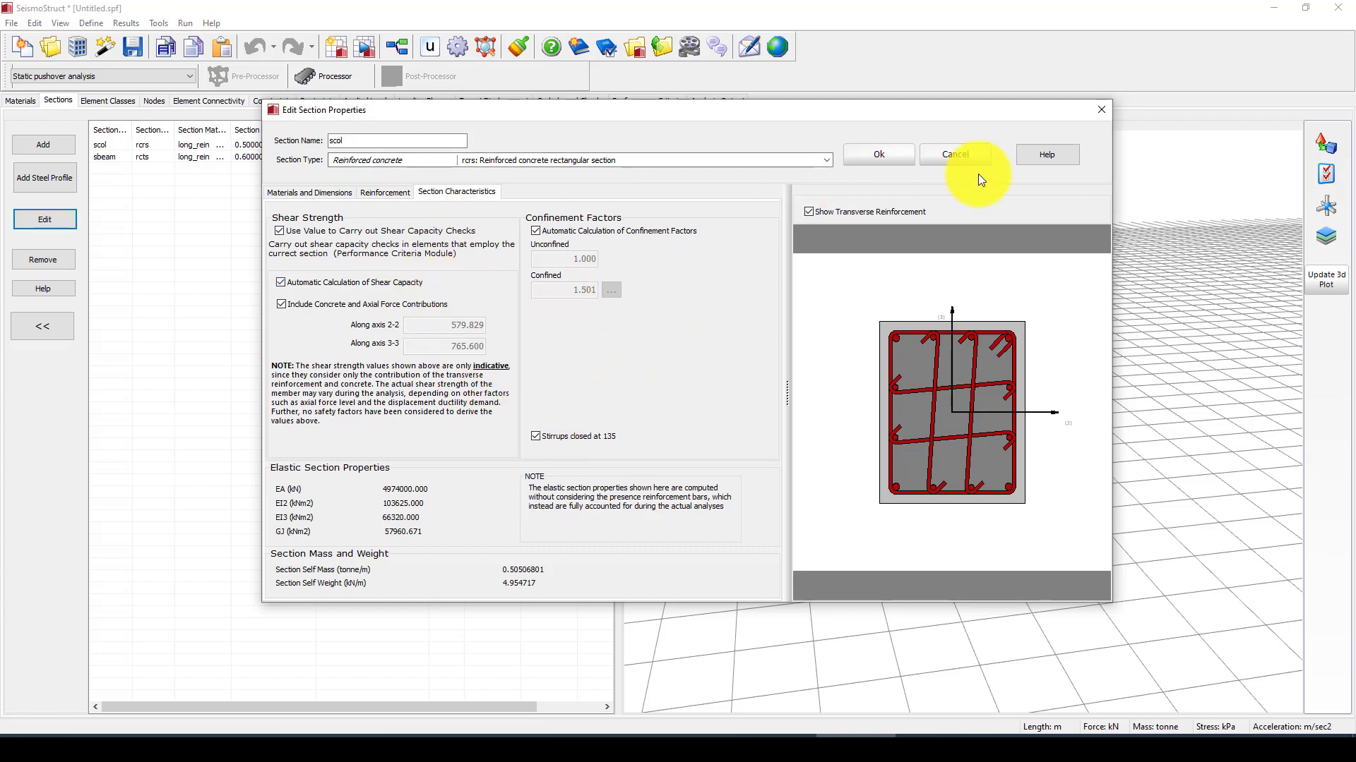
{"action": "left_click", "coordinate": [1100, 109]}
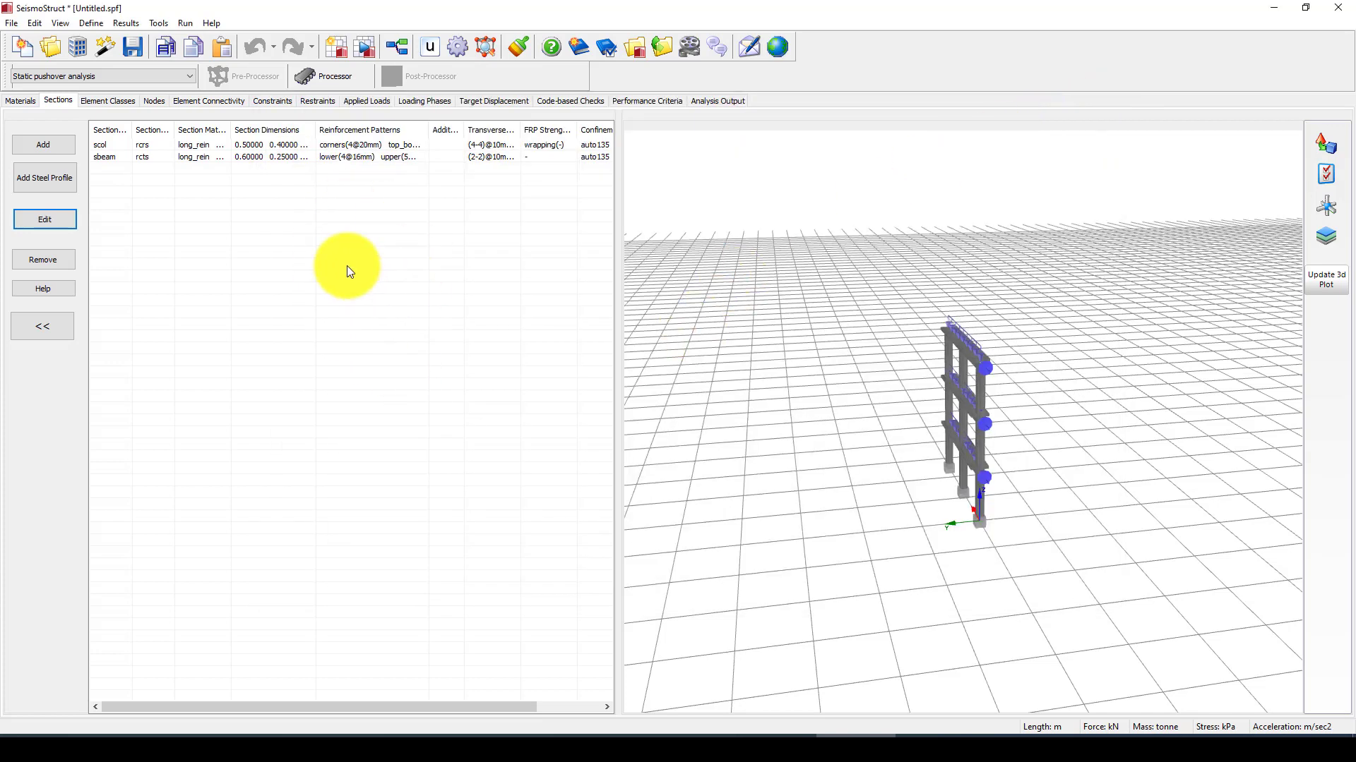
- Review the model's element class definitions and turn the 3D frame to face the view
{"action": "left_click", "coordinate": [110, 103]}
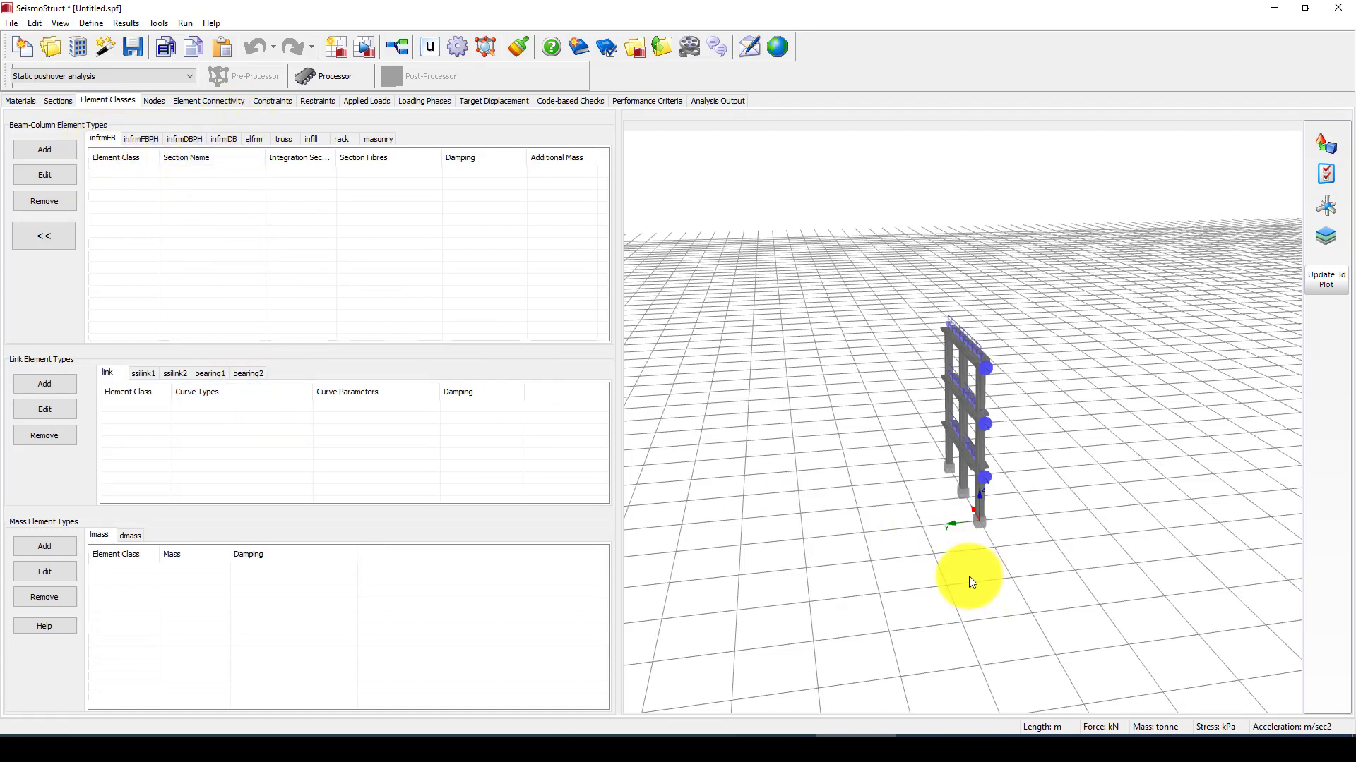
{"action": "scroll", "coordinate": [964, 537], "scroll_direction": "up", "scroll_amount": 5}
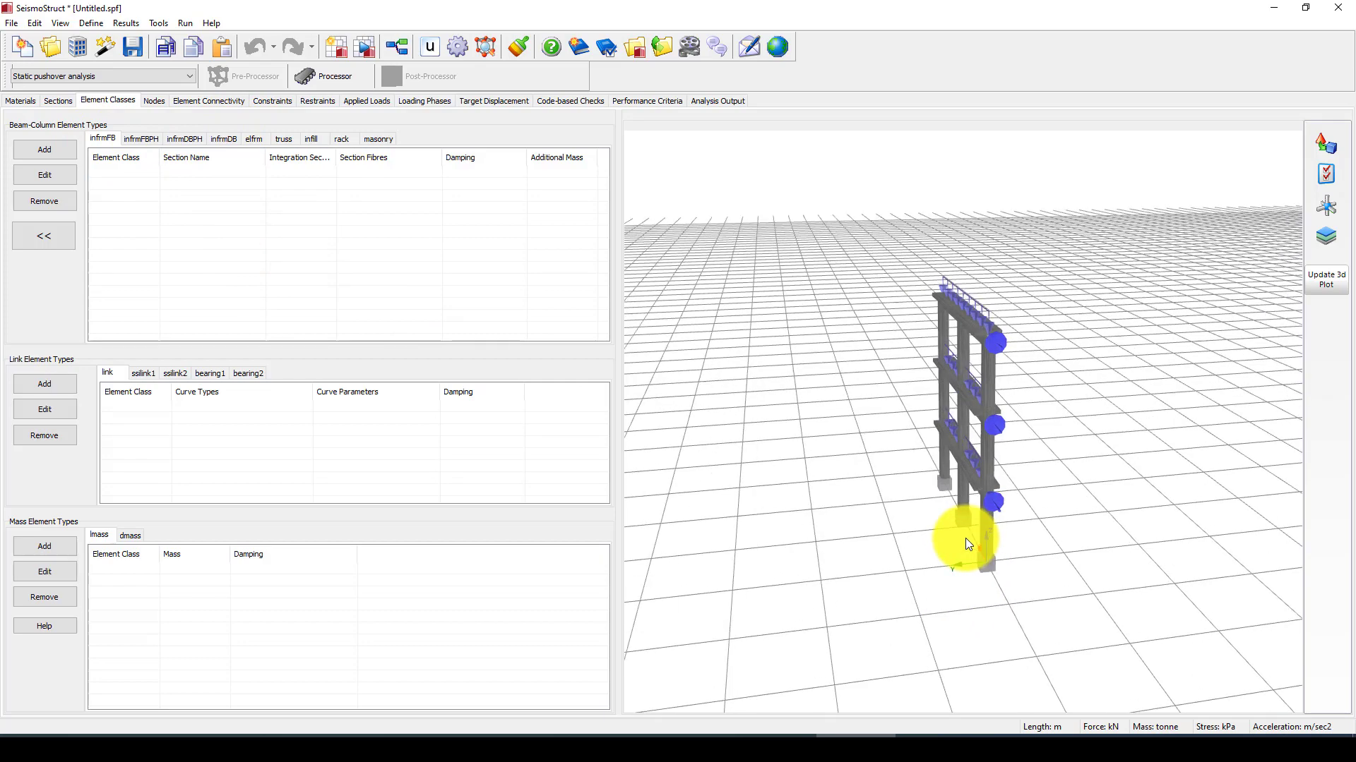
{"action": "left_click_drag", "start_coordinate": [905, 367], "coordinate": [1007, 536]}
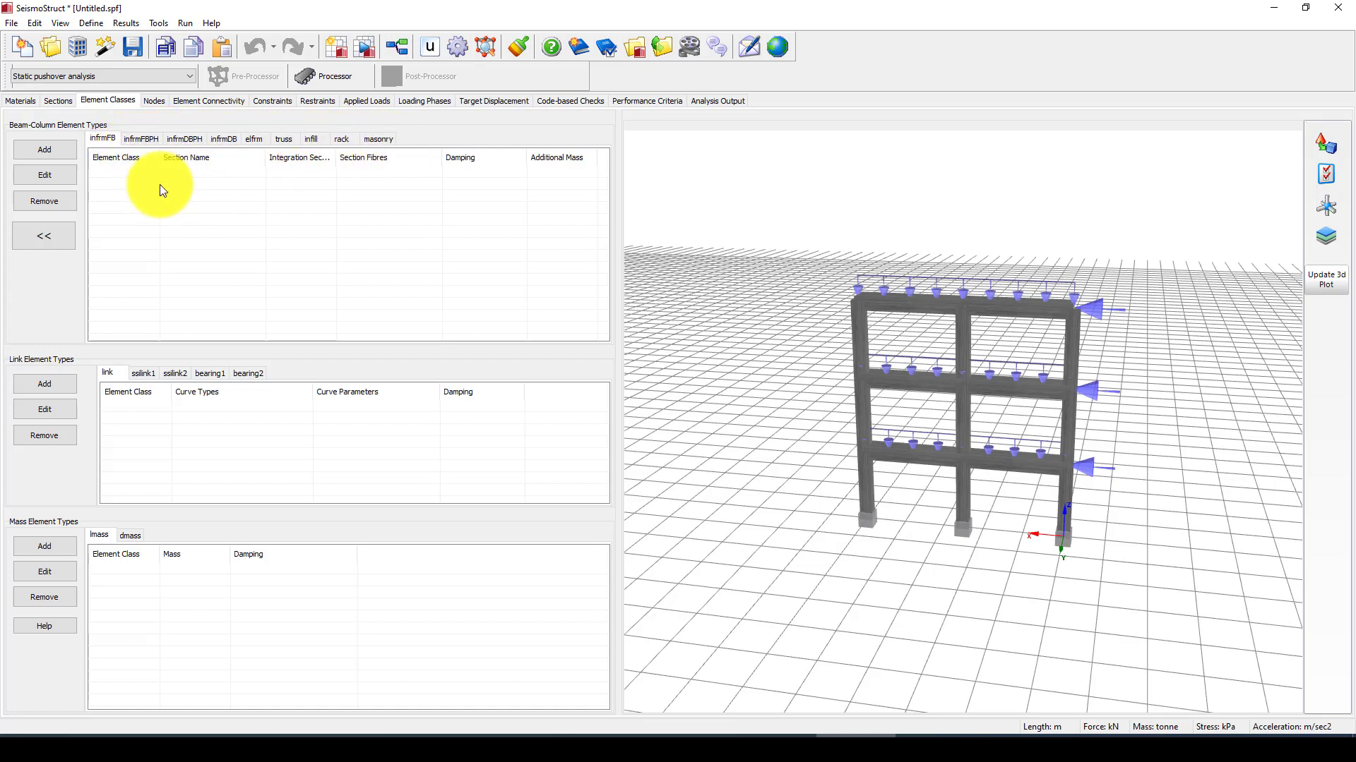
- Review the structural nodes and their coordinates, from base node n011 up to roof node n331
{"action": "left_click", "coordinate": [153, 101]}
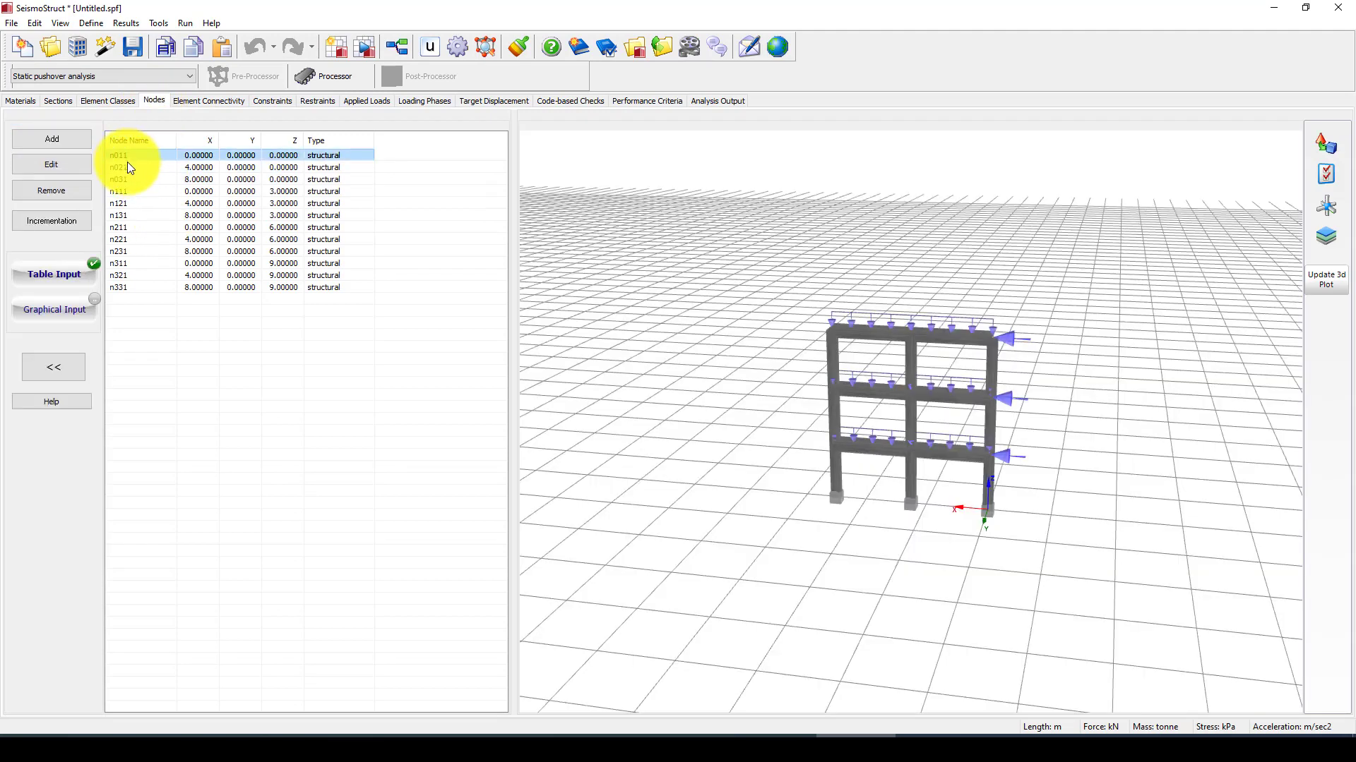
{"action": "left_click", "coordinate": [126, 179]}
{"action": "left_click", "coordinate": [123, 276]}
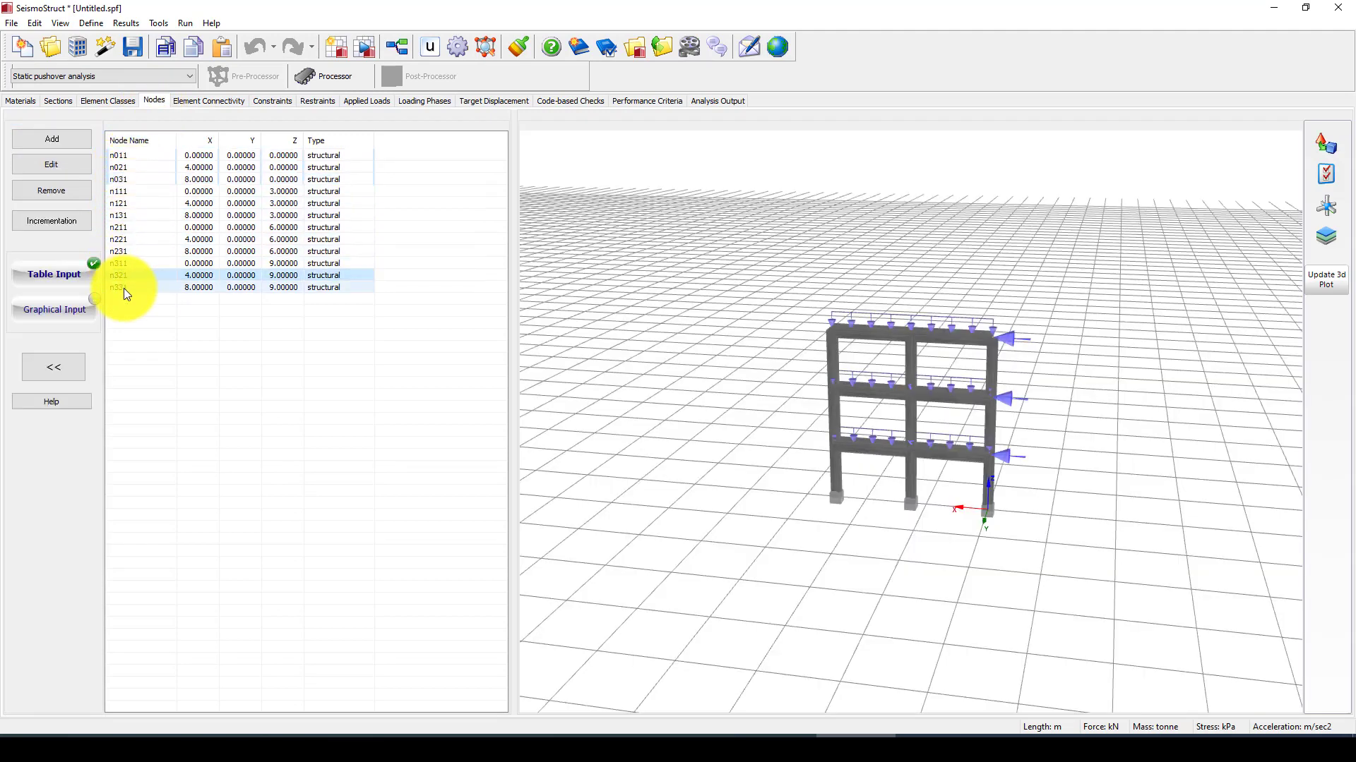
{"action": "left_click", "coordinate": [117, 155]}
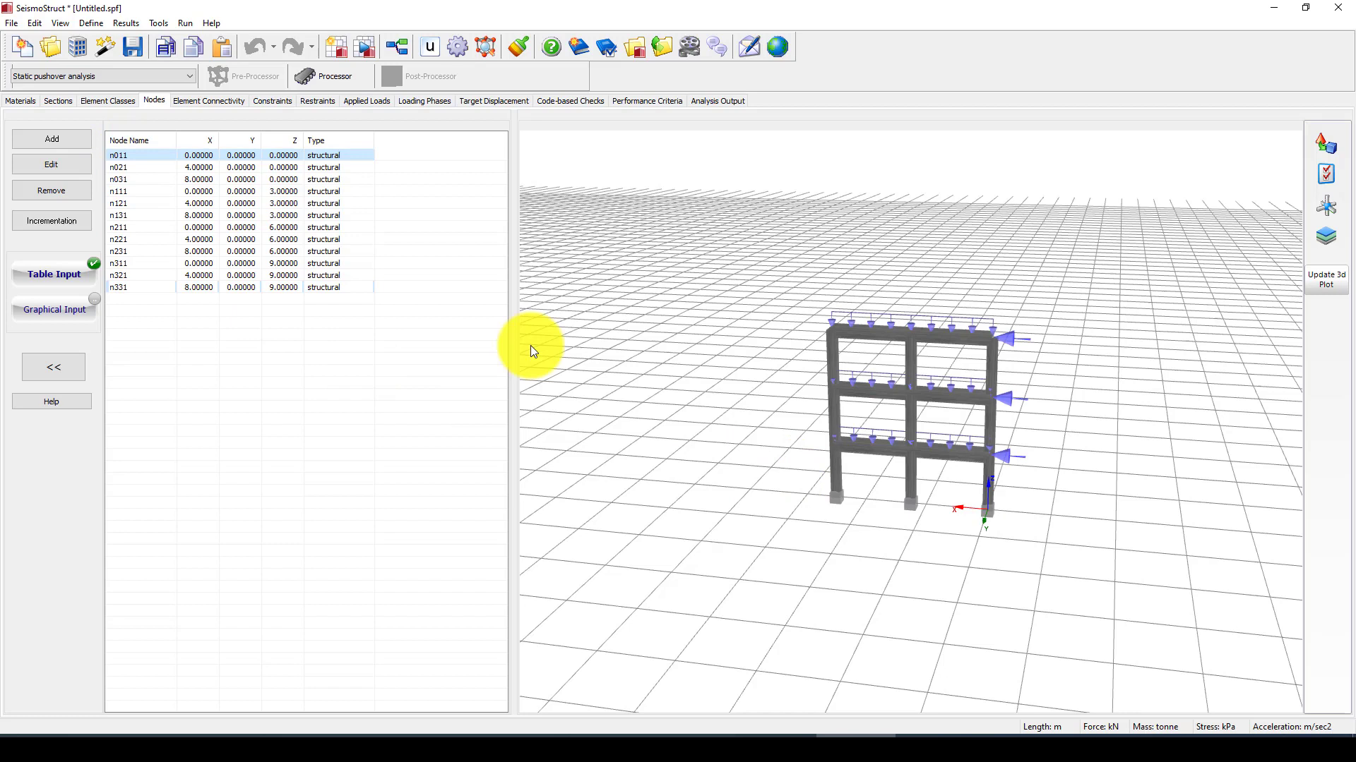
{"action": "left_click", "coordinate": [135, 167]}
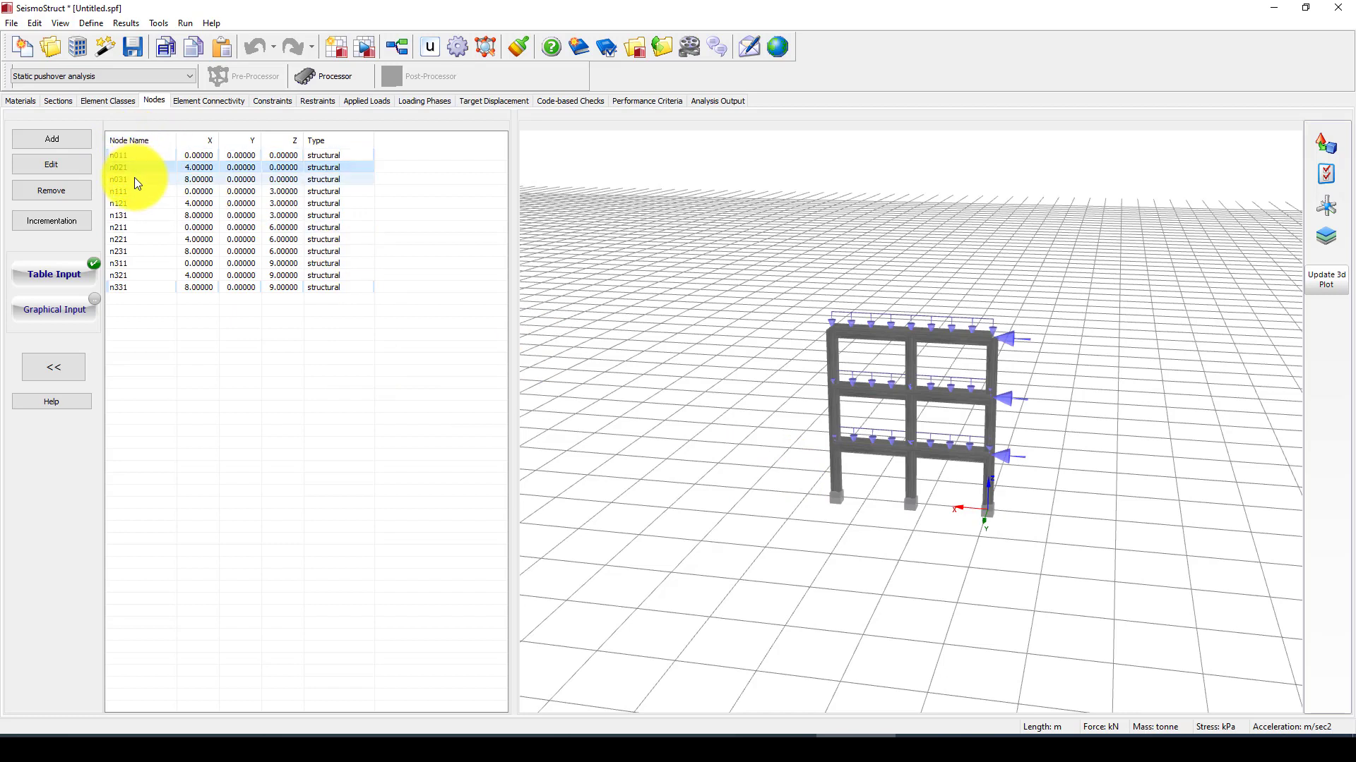
{"action": "left_click", "coordinate": [135, 178]}
{"action": "left_click", "coordinate": [132, 191]}
{"action": "left_click", "coordinate": [125, 285]}
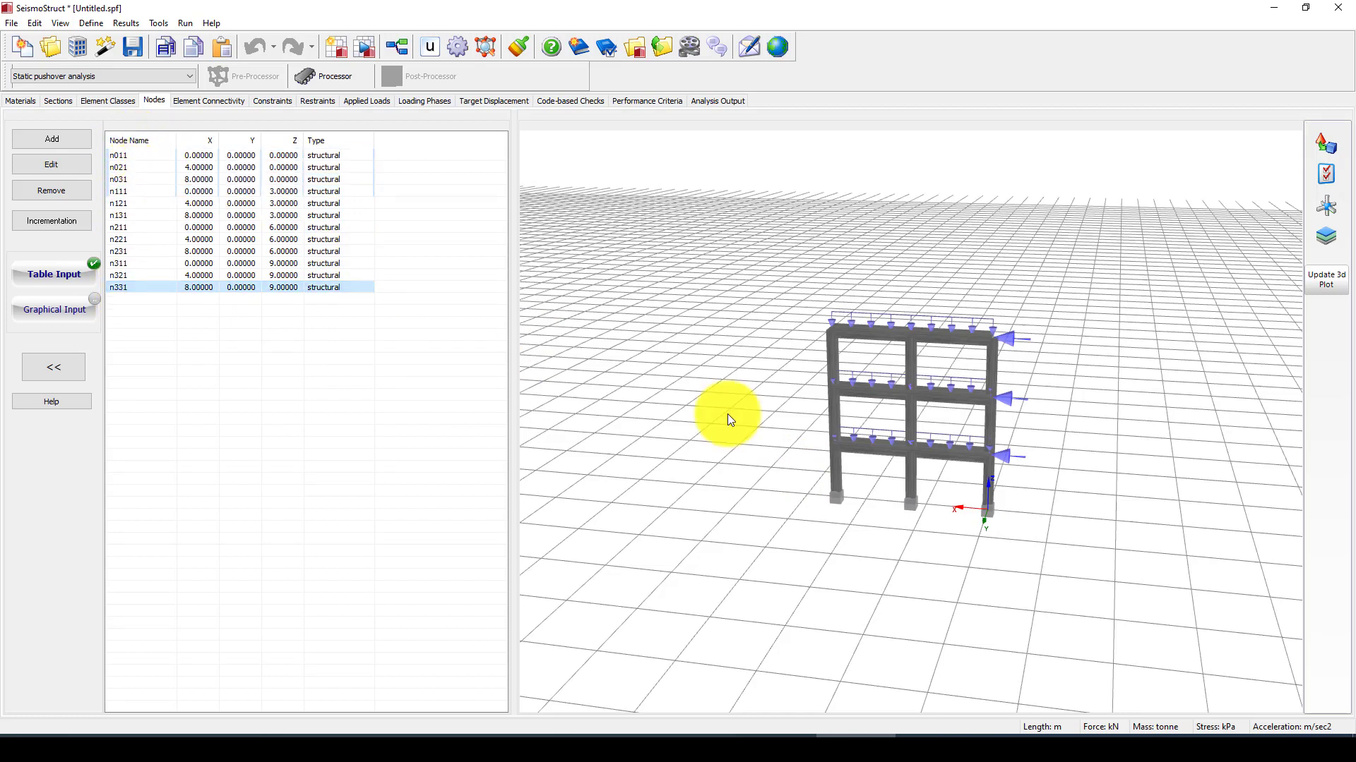
- Review the element connectivity list and locate base columns col131 and col111 in the 3D frame
{"action": "left_click", "coordinate": [202, 105]}
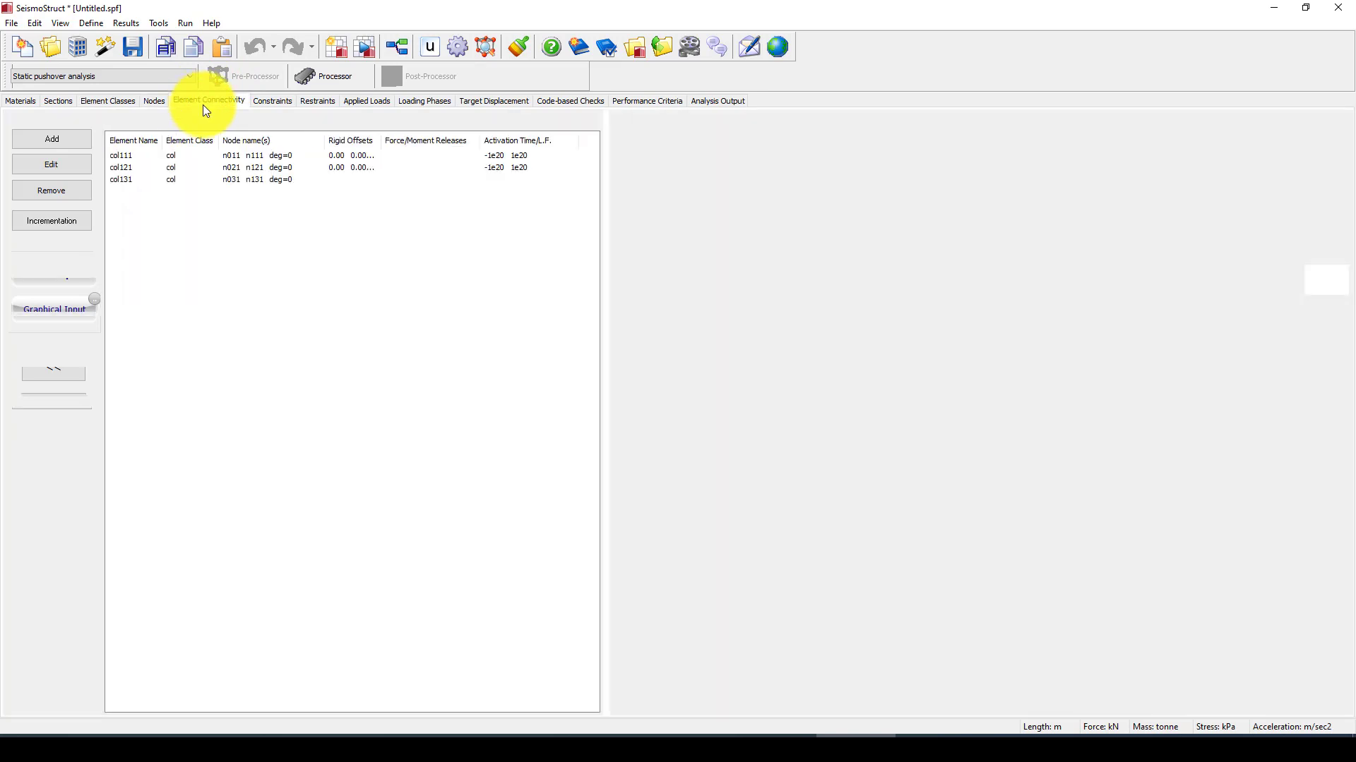
{"action": "left_click", "coordinate": [137, 157]}
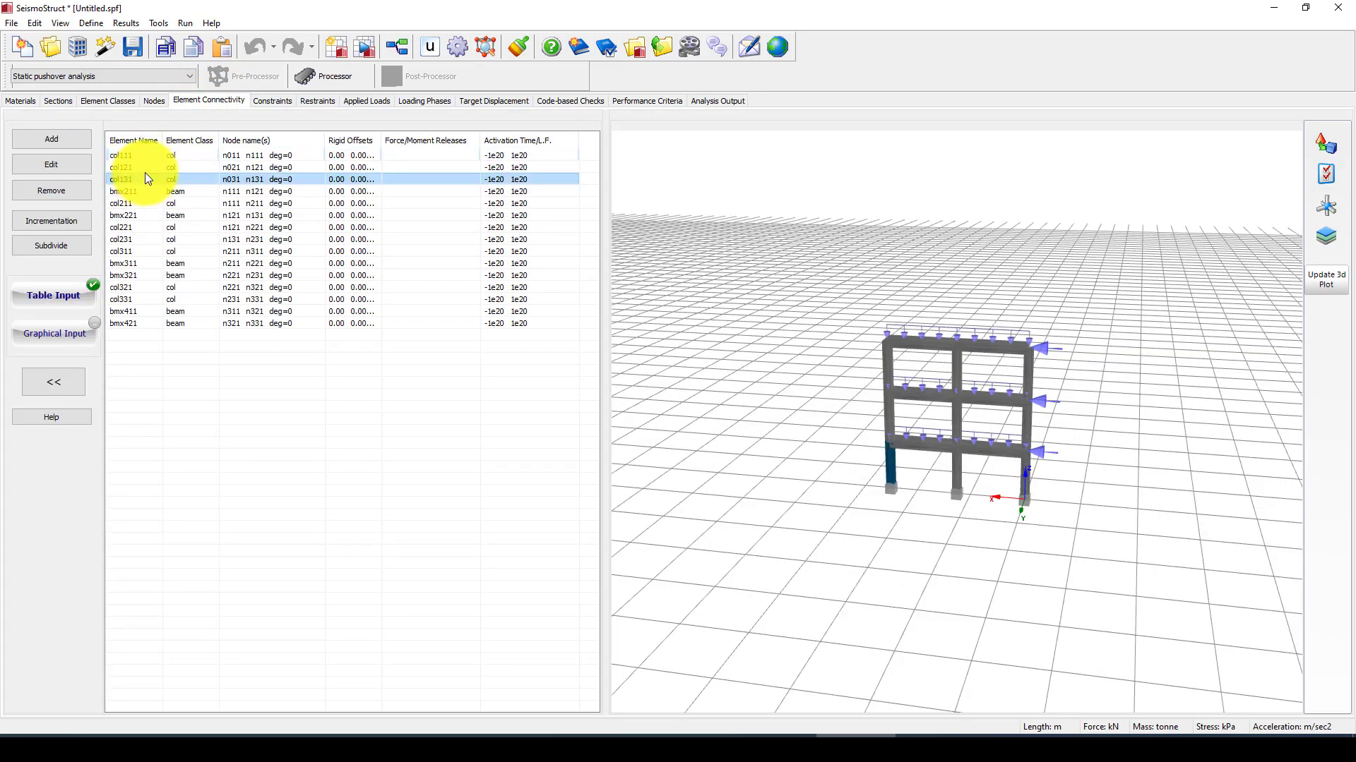
{"action": "left_click", "coordinate": [152, 159]}
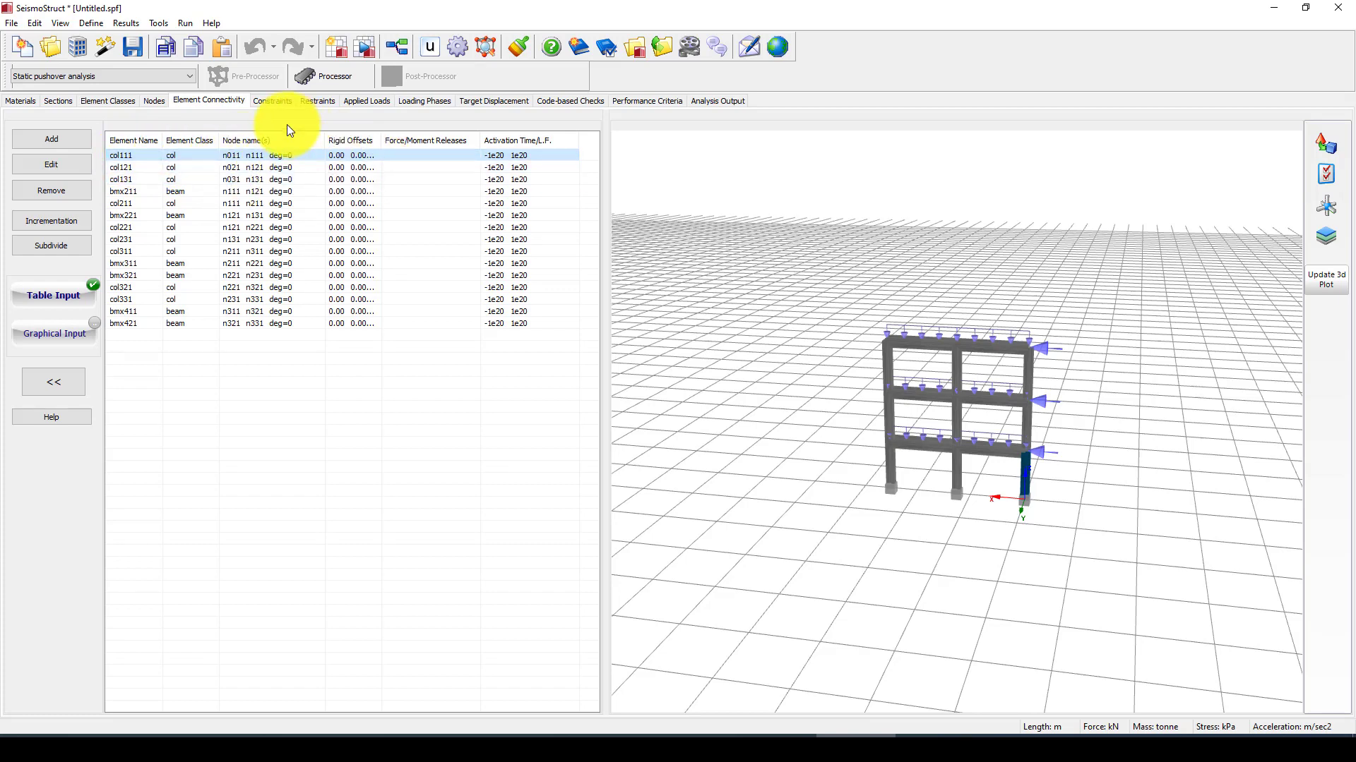
- Check the model's constraints and inspect the restraints of base nodes n011, n021 and n031
{"action": "left_click", "coordinate": [271, 102]}
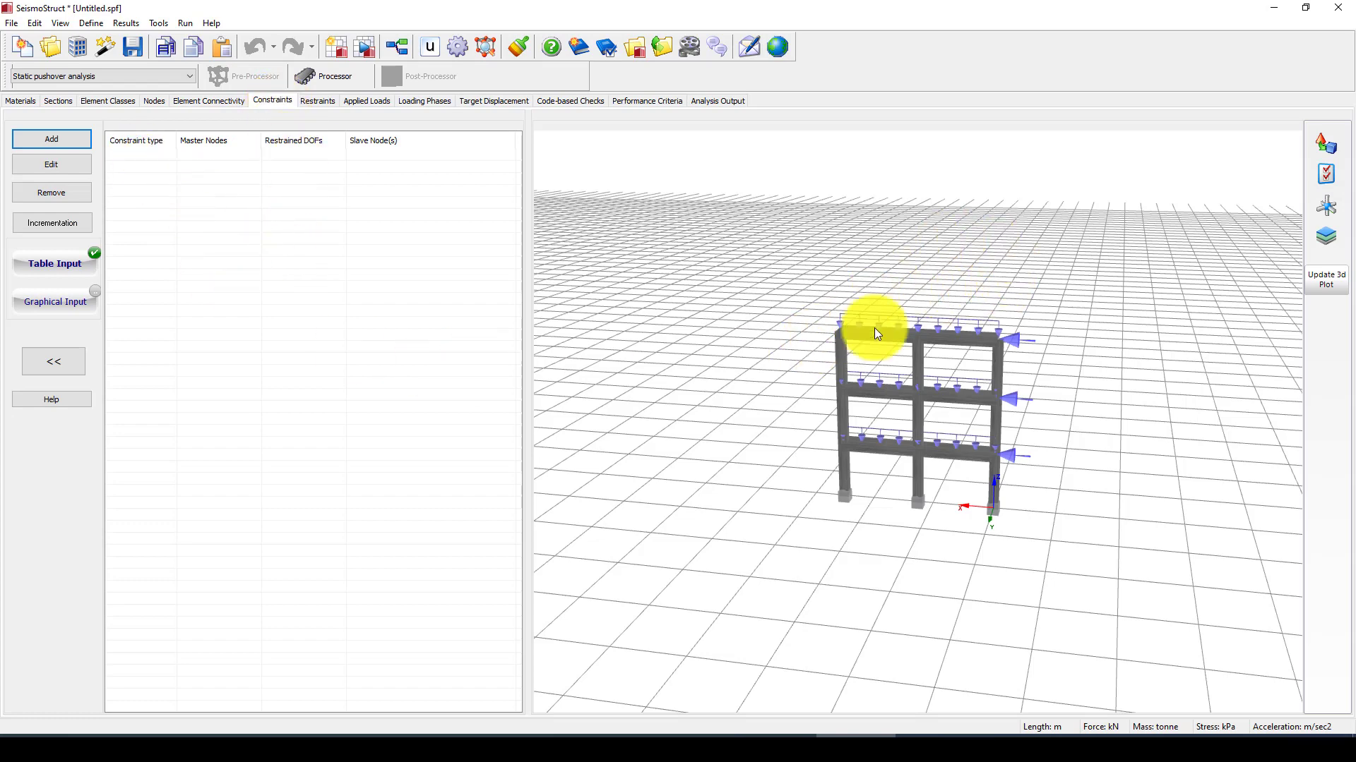
{"action": "left_click", "coordinate": [316, 101]}
{"action": "left_click", "coordinate": [184, 144]}
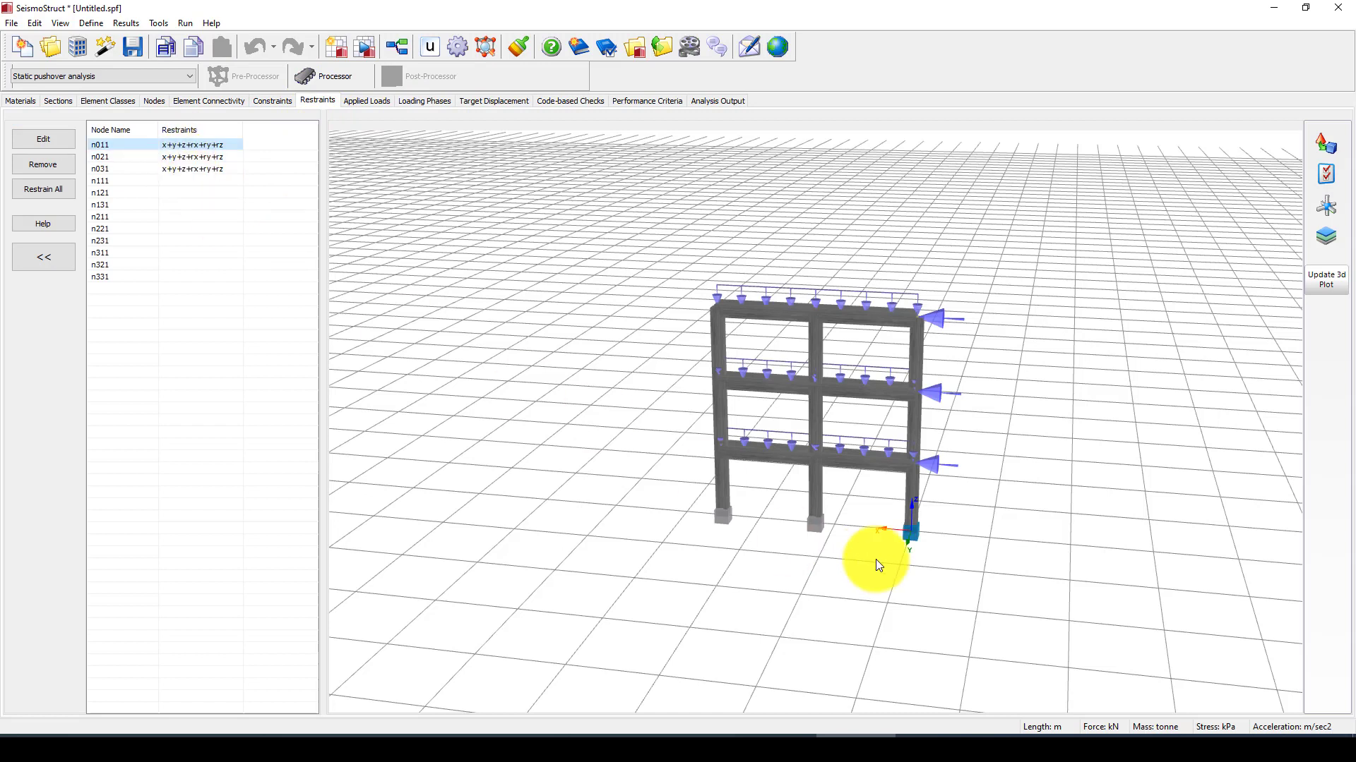
{"action": "left_click", "coordinate": [198, 156]}
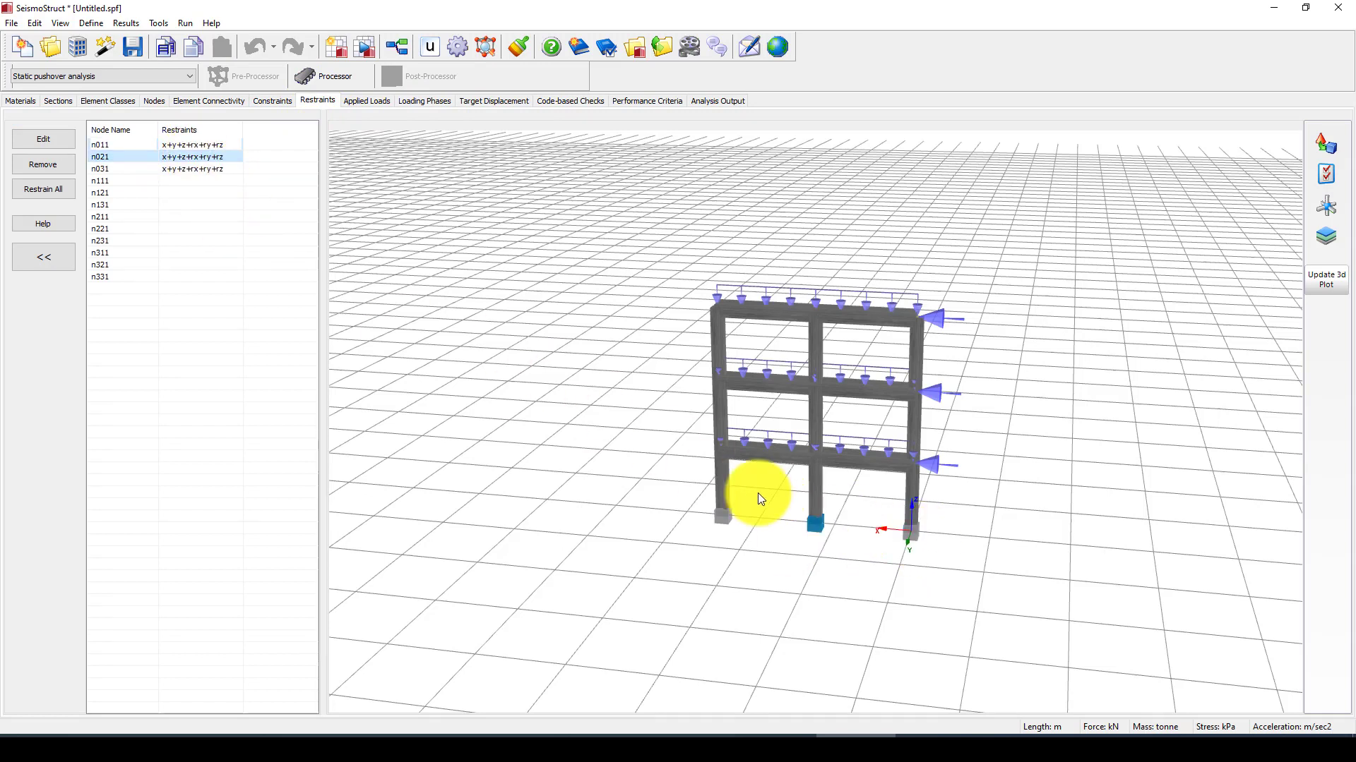
{"action": "left_click", "coordinate": [174, 169]}
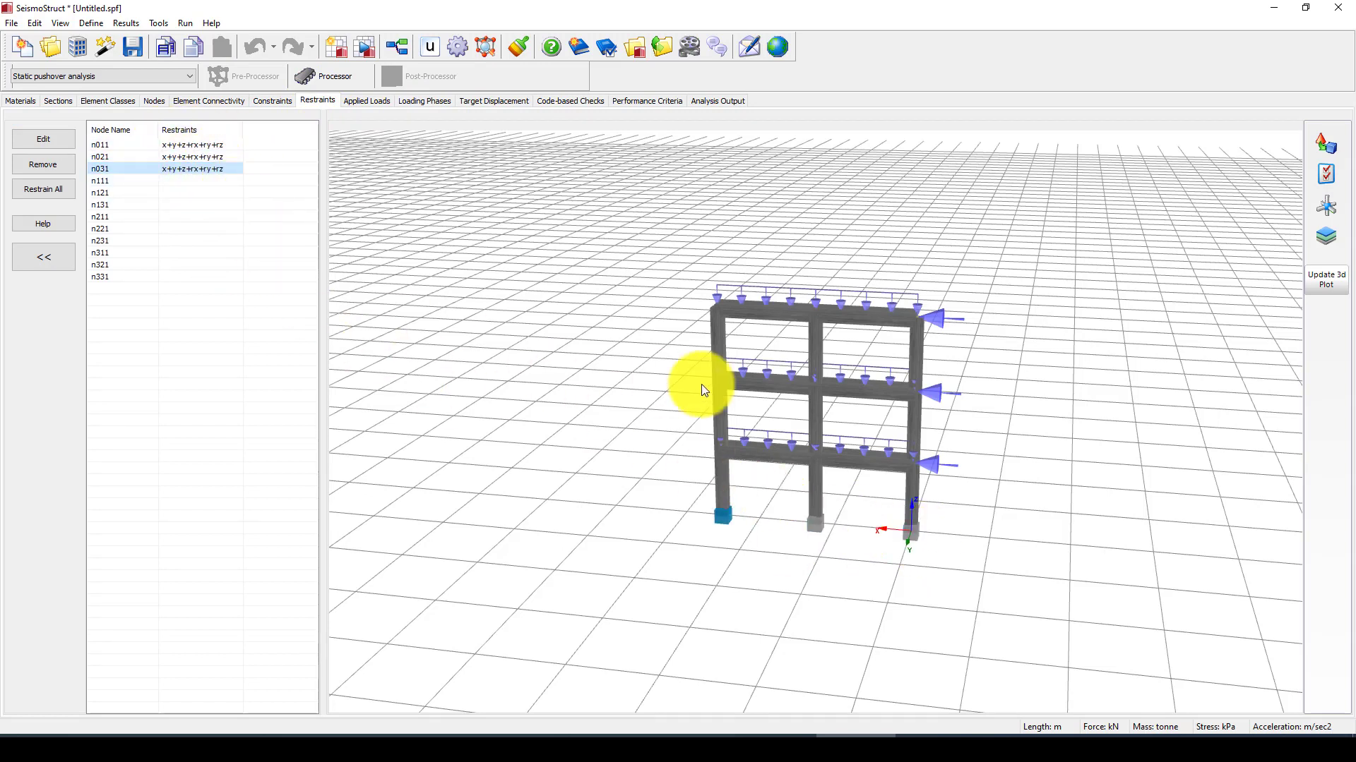
- Review the incremental nodal loads and the permanent element loads applied to the beams
{"action": "left_click", "coordinate": [366, 101]}
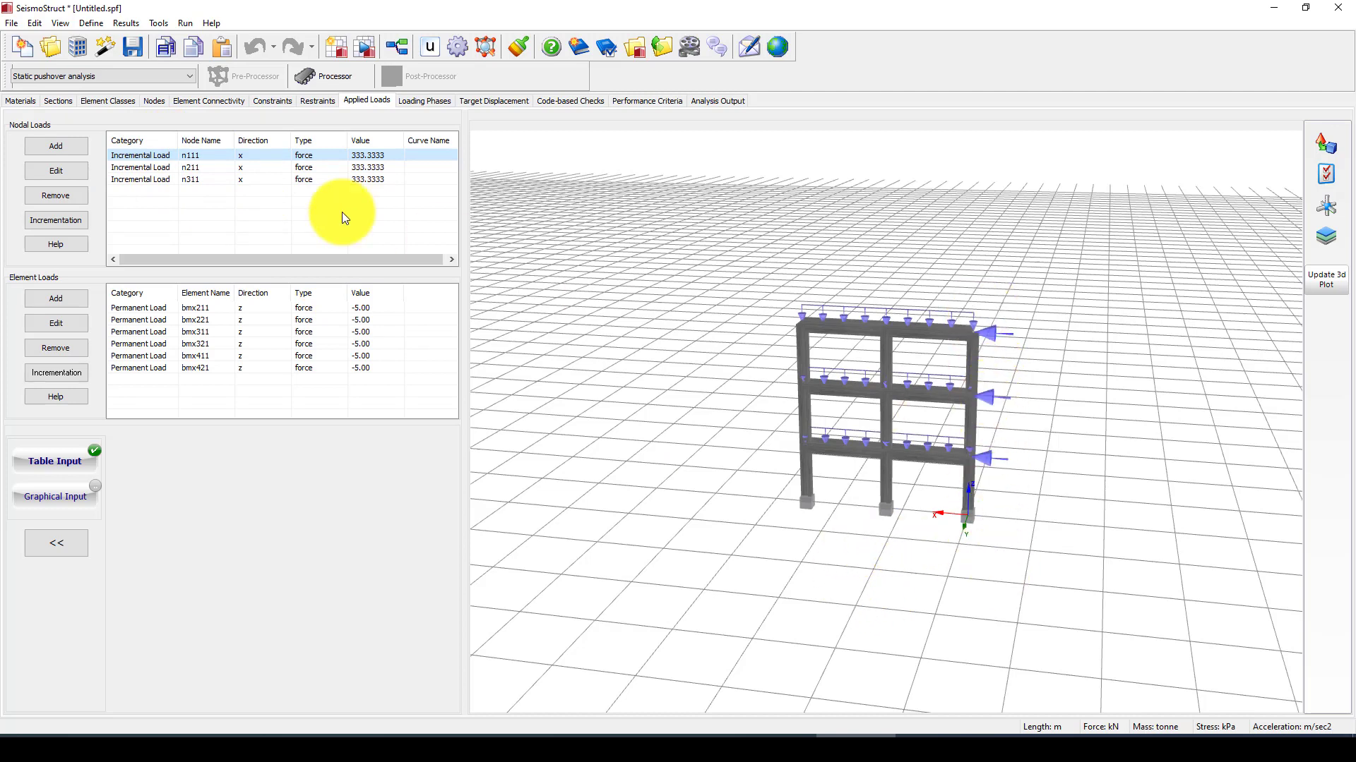
{"action": "left_click", "coordinate": [145, 179]}
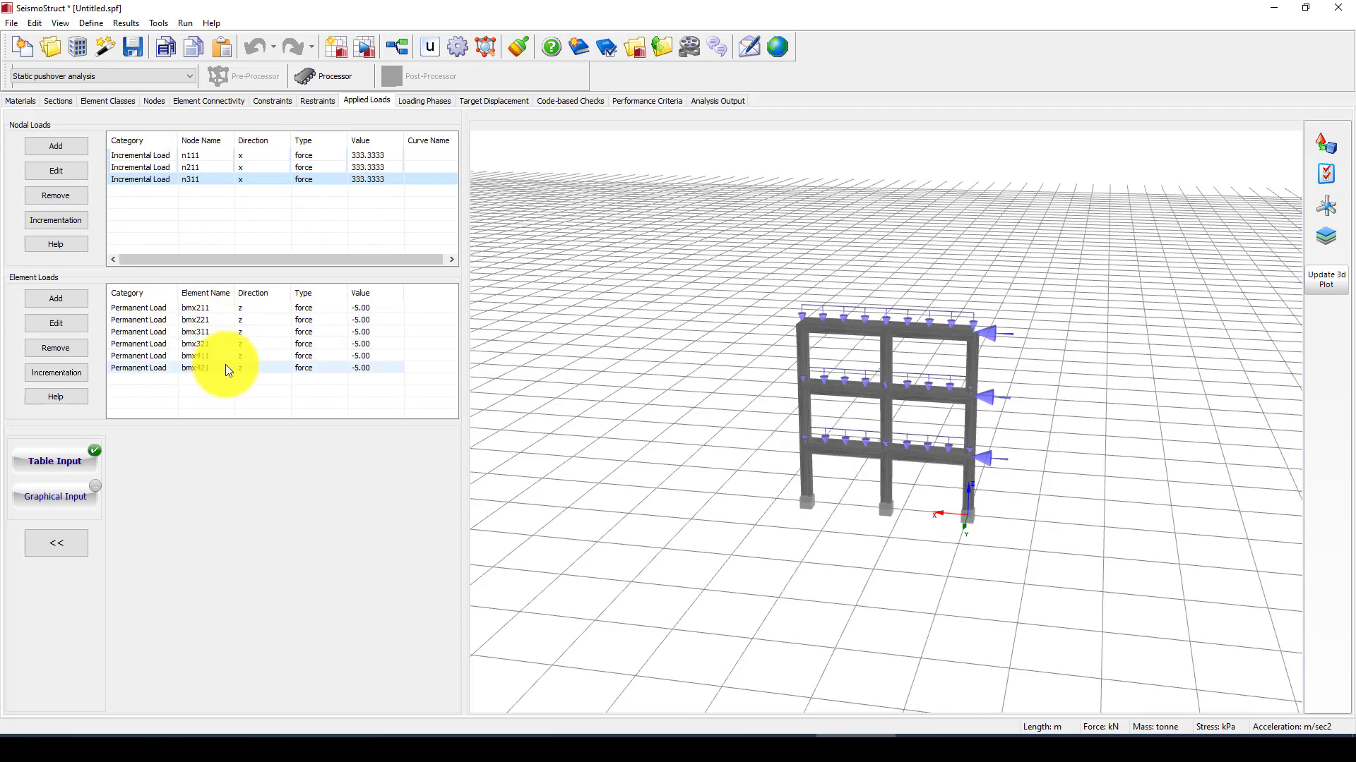
{"action": "left_click", "coordinate": [147, 310]}
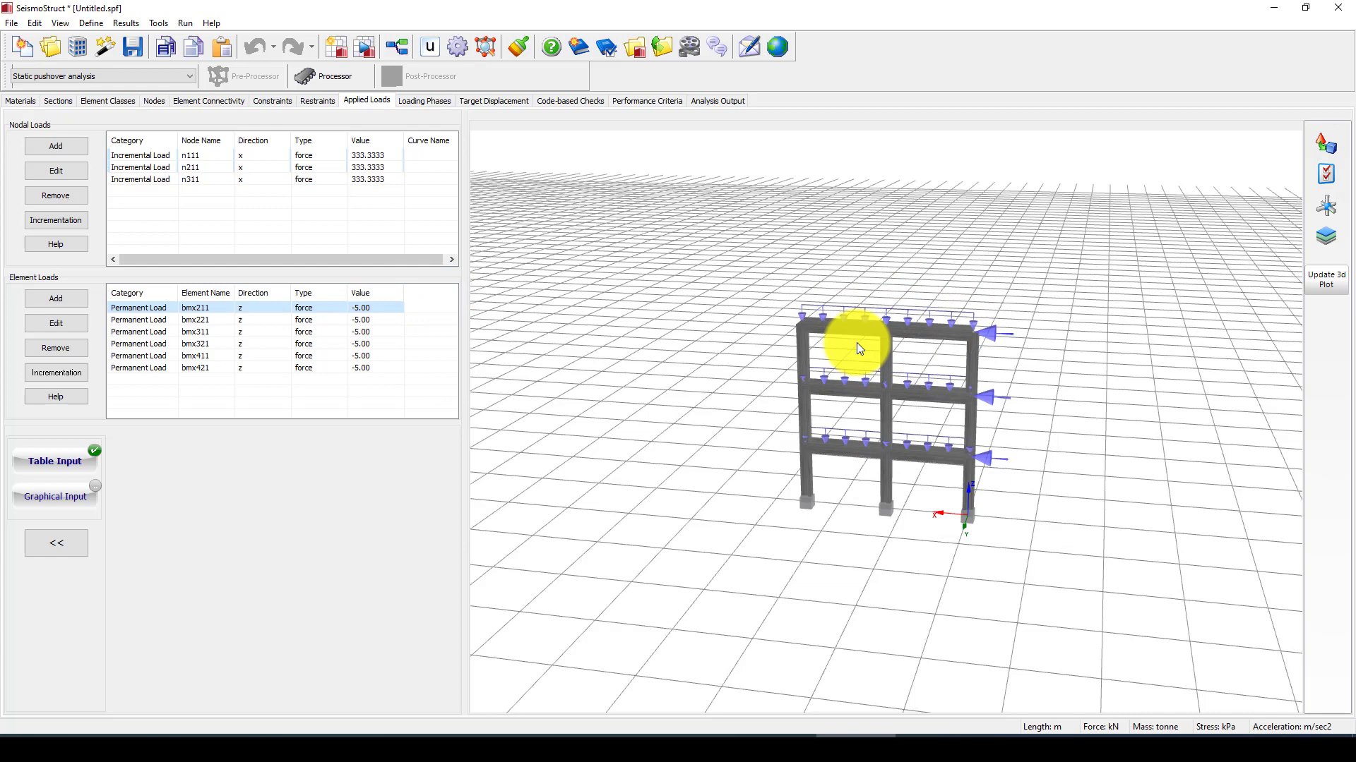
- Review the Response Control loading phase, including its steps, control node, direction and maximum displacement
{"action": "left_click", "coordinate": [429, 101]}
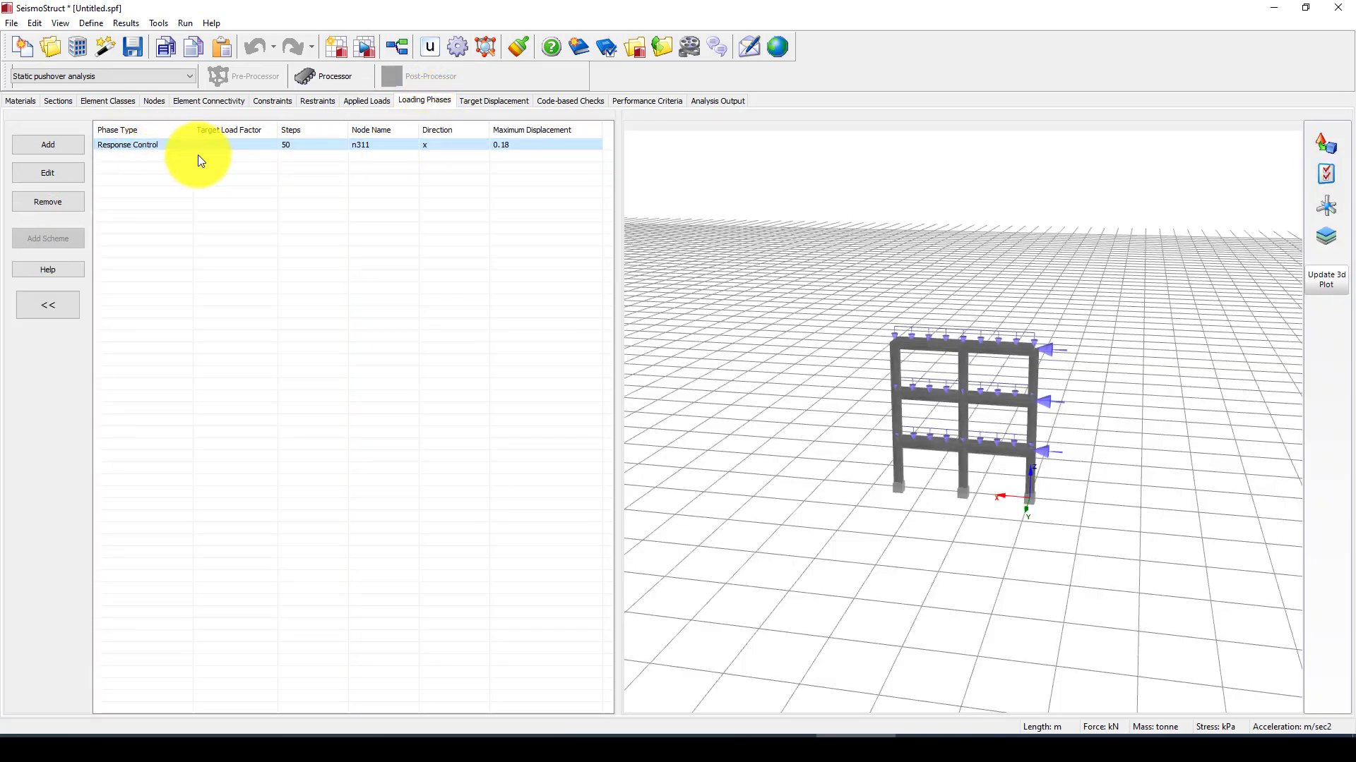
{"action": "left_click", "coordinate": [137, 147]}
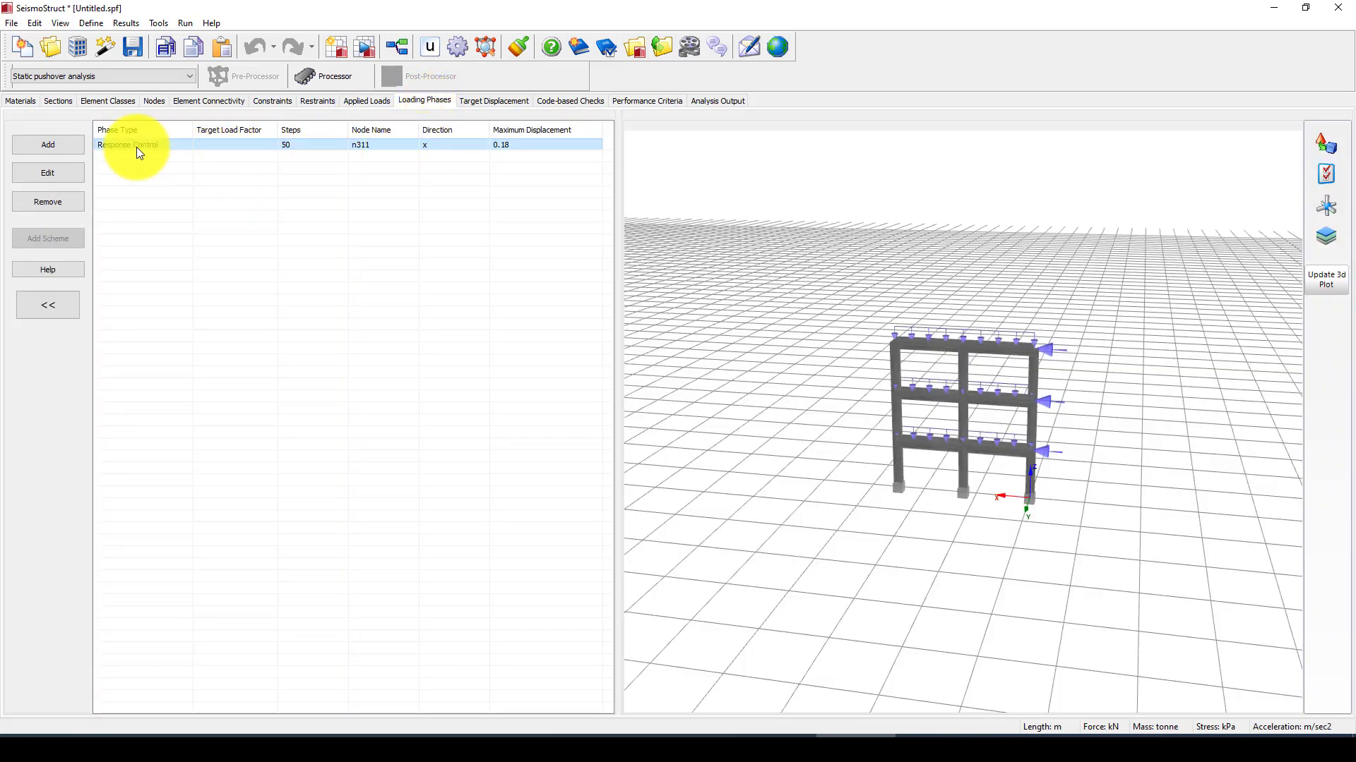
{"action": "left_click", "coordinate": [294, 146]}
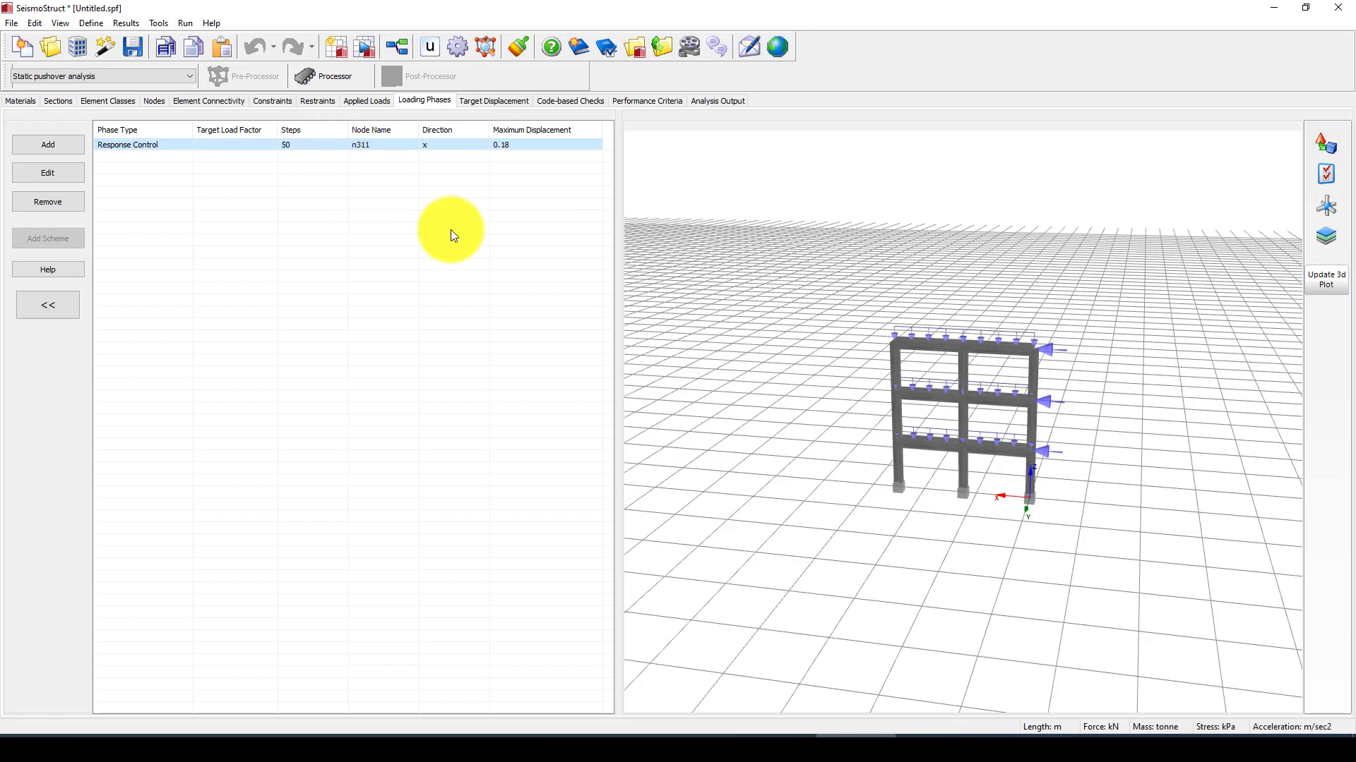
- Set the code employed in the target displacement calculations to ASCE 41-17
{"action": "left_click", "coordinate": [489, 104]}
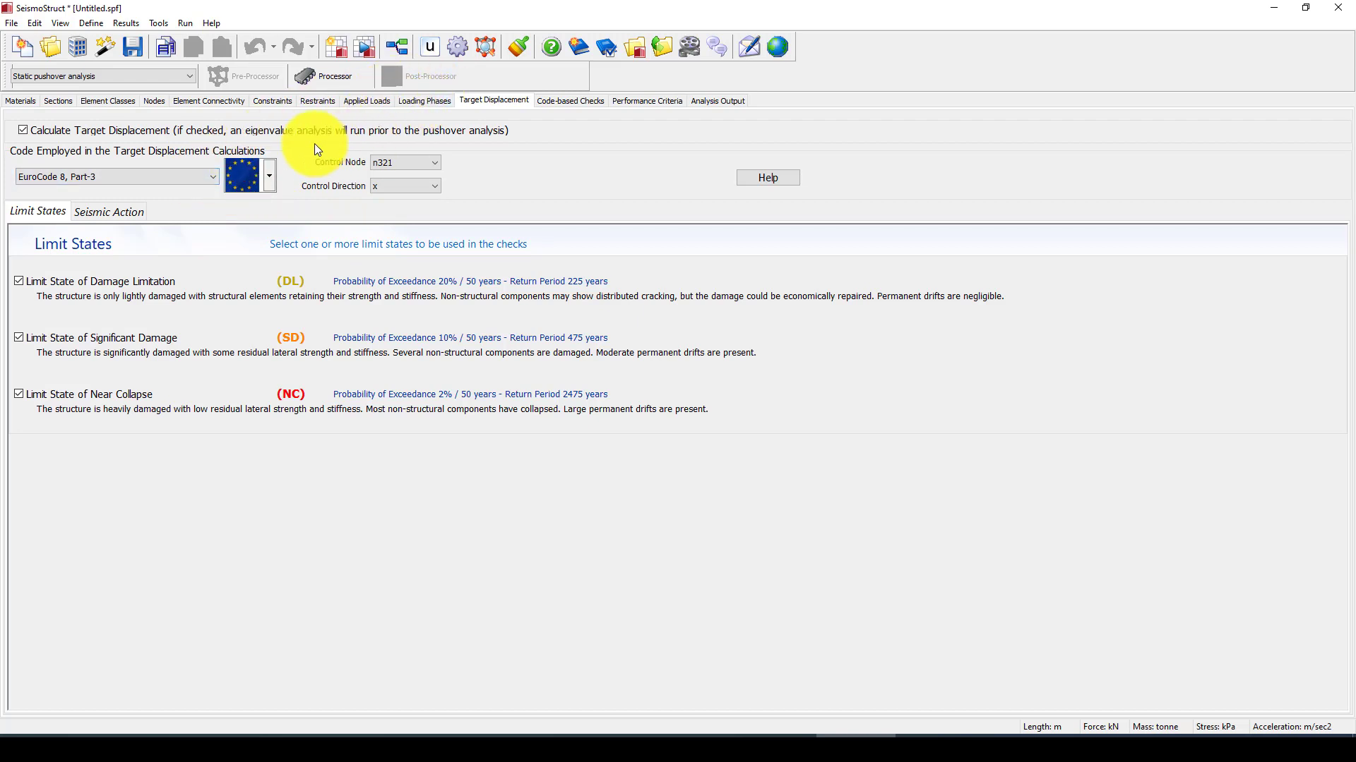
{"action": "left_click", "coordinate": [175, 176]}
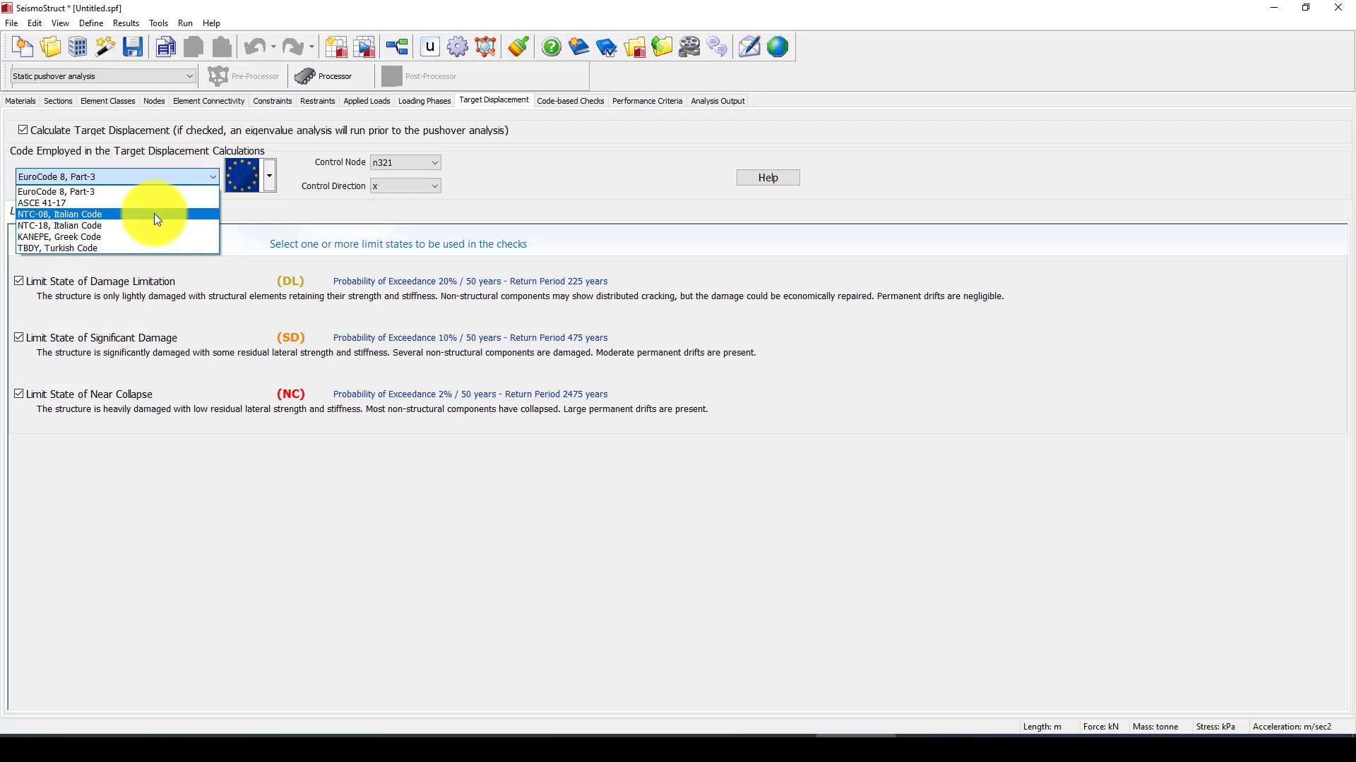
{"action": "left_click", "coordinate": [122, 203]}
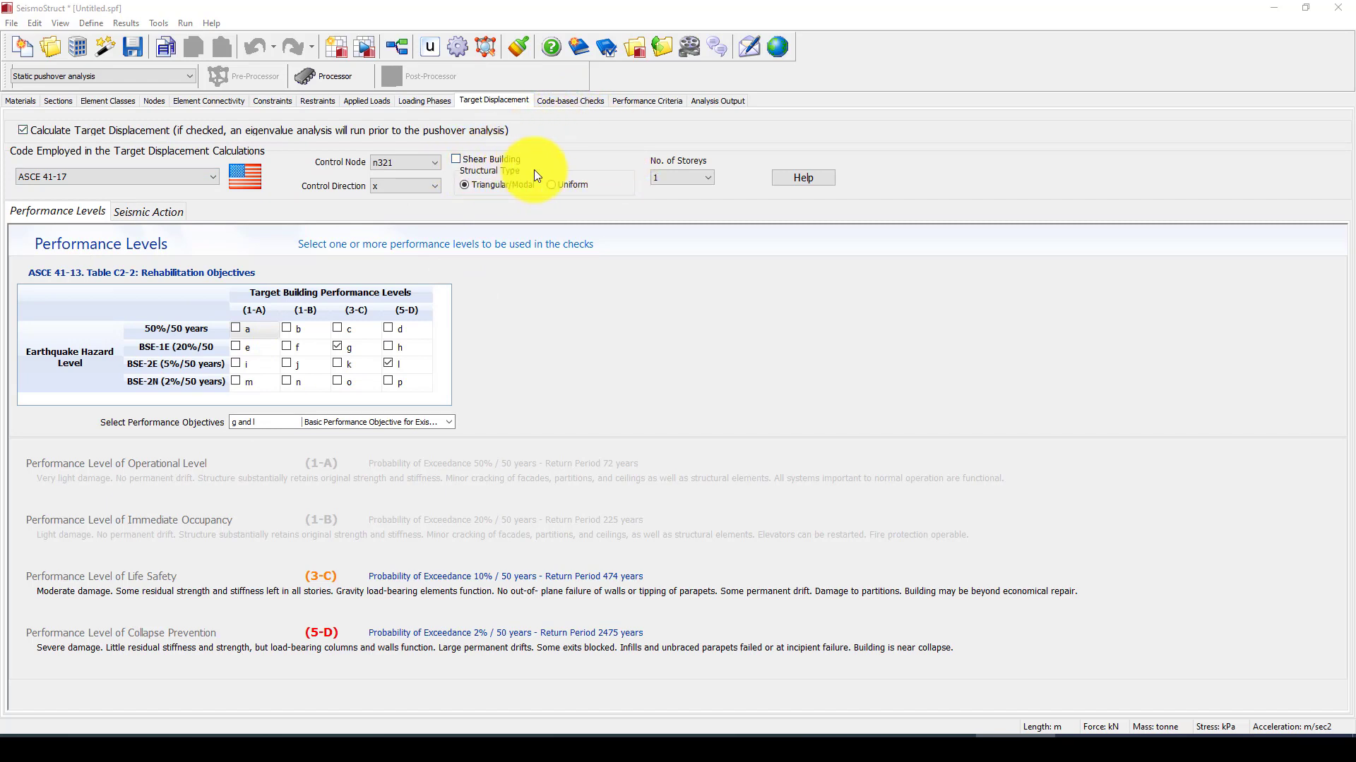
- Review the frame elements' advanced member properties and the chord rotation and shear capacity checks in the code-based checks
{"action": "left_click", "coordinate": [563, 101]}
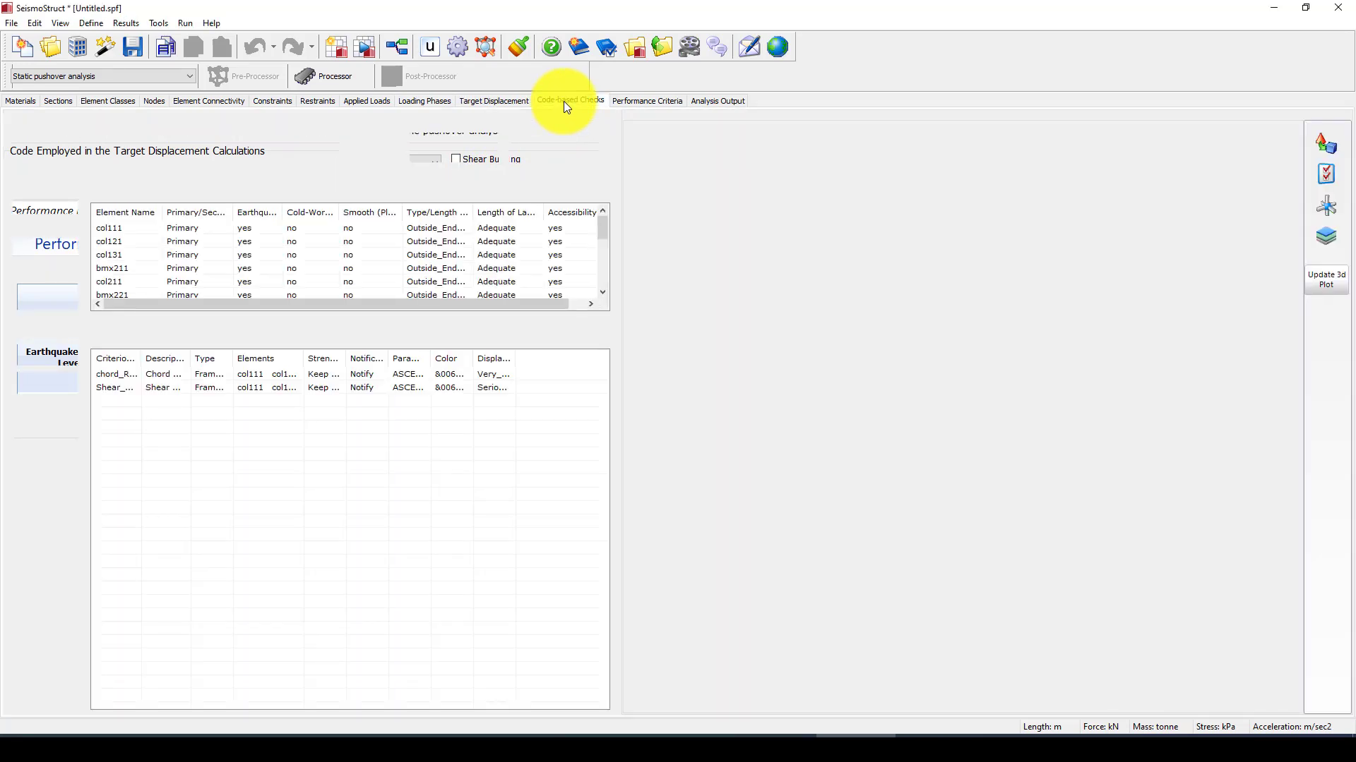
{"action": "left_click_drag", "start_coordinate": [607, 228], "coordinate": [603, 286]}
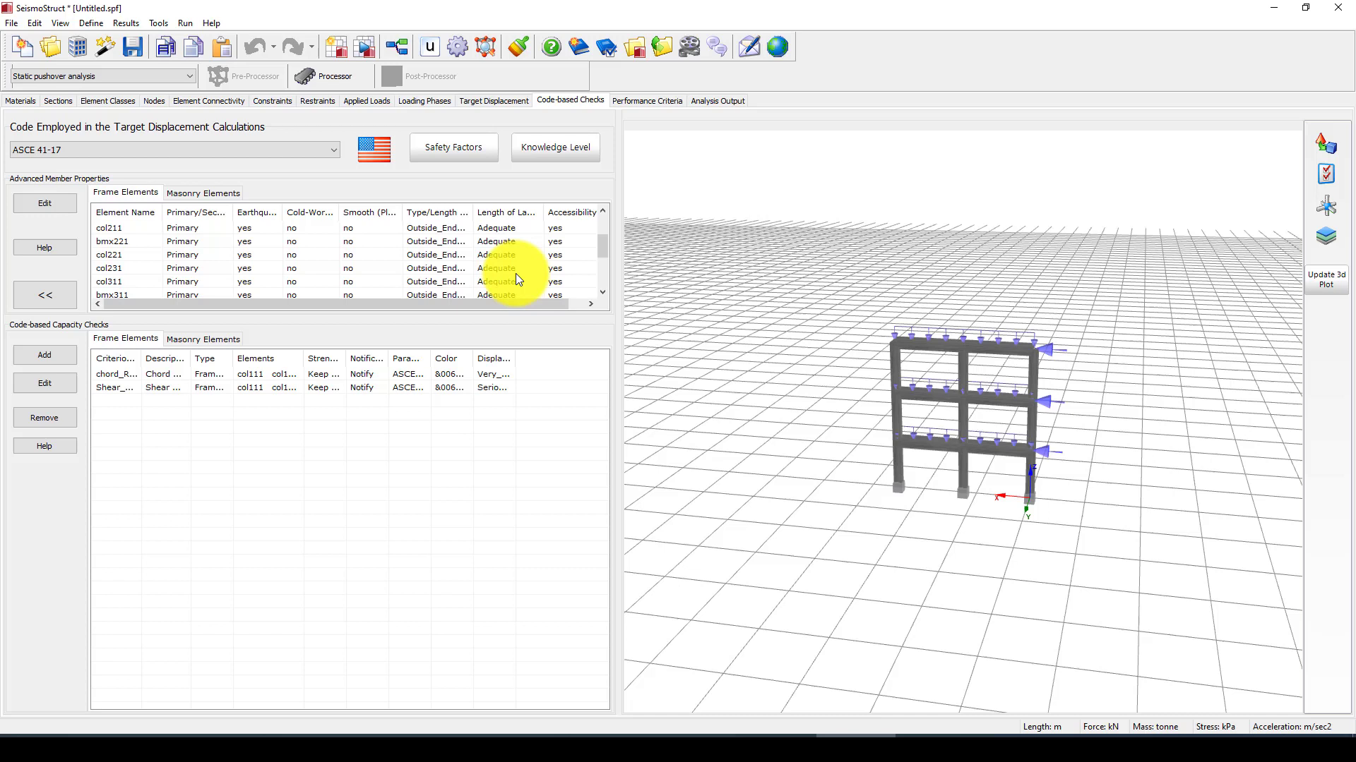
{"action": "scroll", "coordinate": [516, 275], "scroll_direction": "up", "scroll_amount": 2}
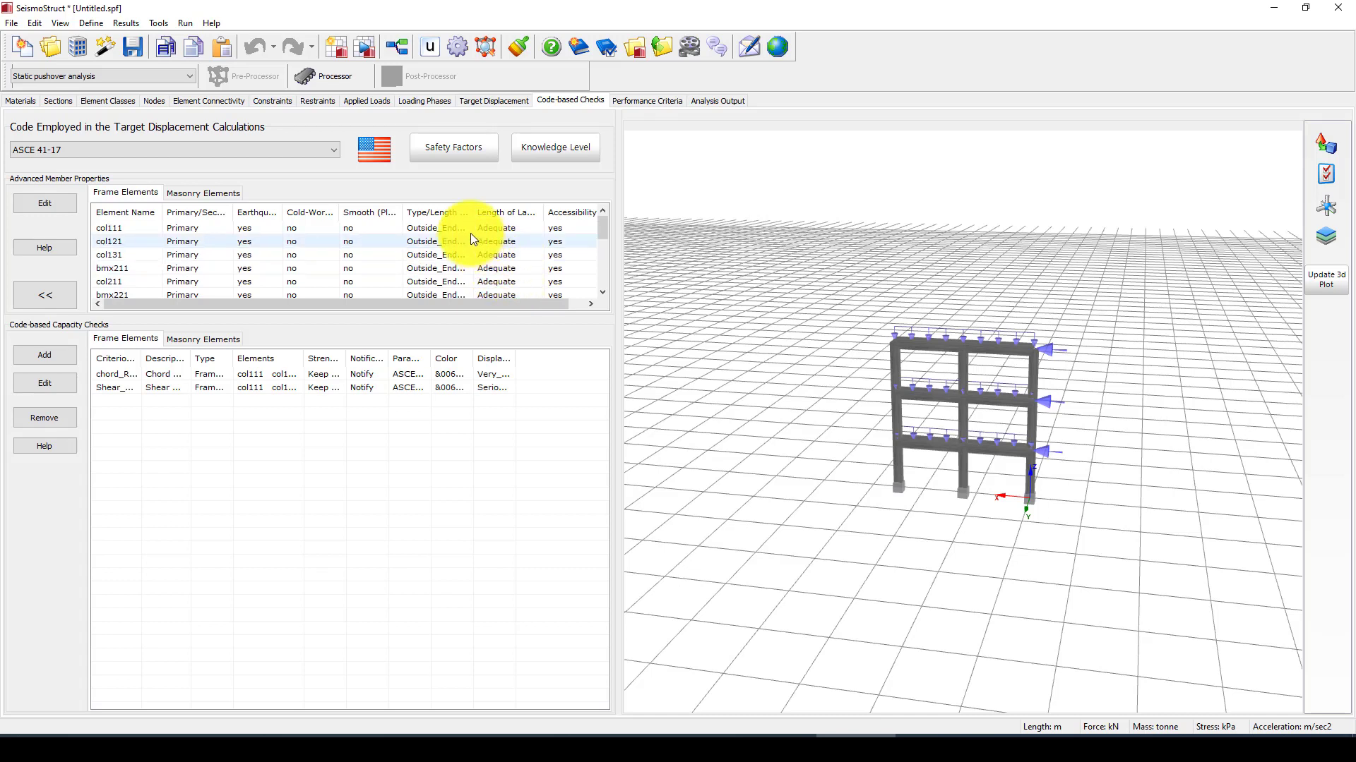
{"action": "scroll", "coordinate": [480, 269], "scroll_direction": "down", "scroll_amount": 3}
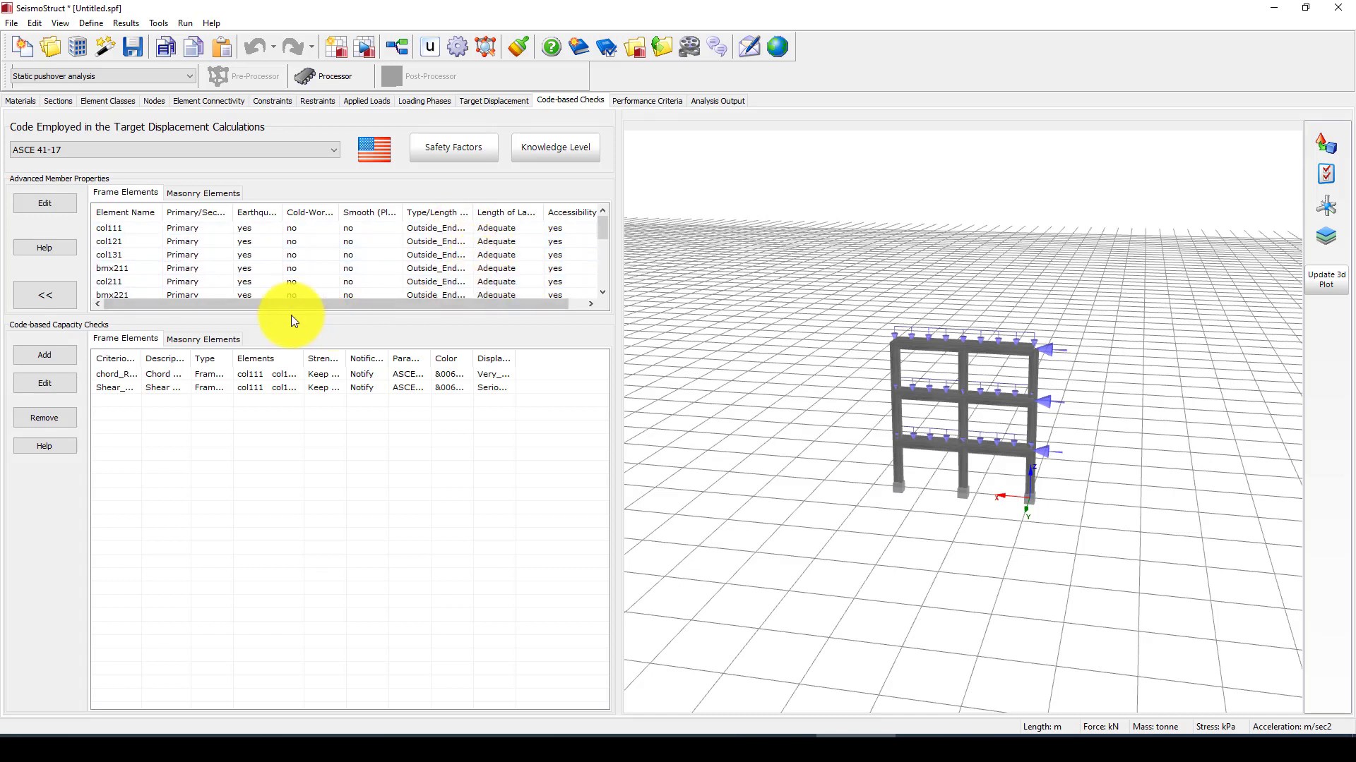
{"action": "scroll", "coordinate": [134, 288], "scroll_direction": "down", "scroll_amount": 1}
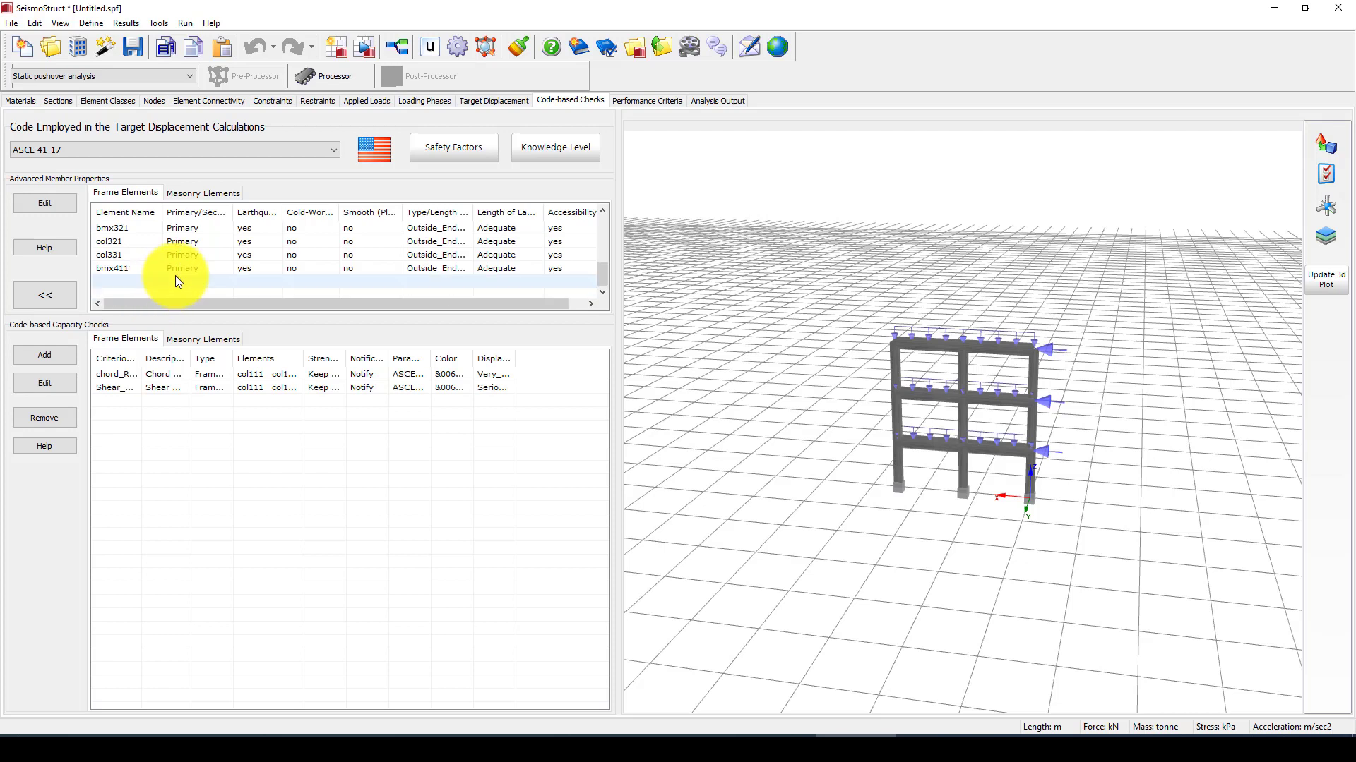
{"action": "left_click", "coordinate": [117, 387]}
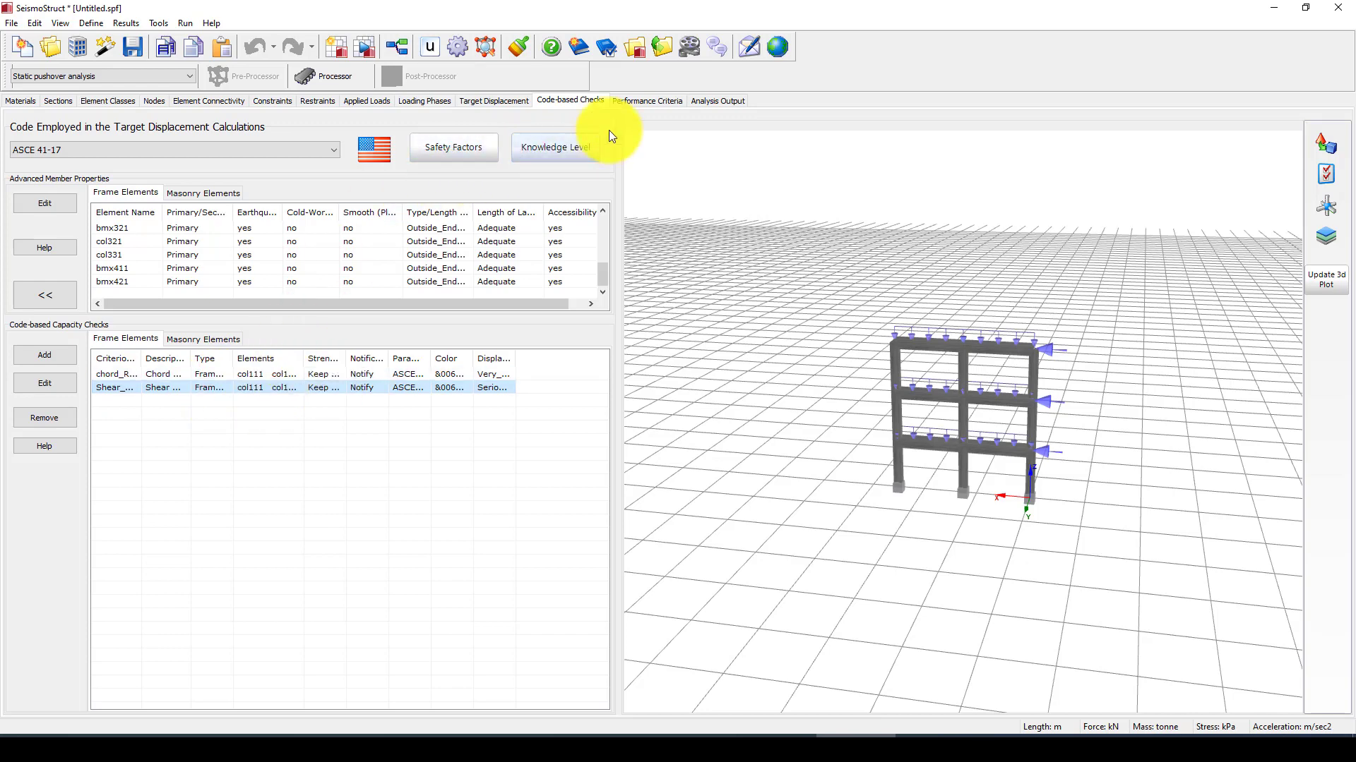
- Examine the ASCE 41-17 safety factors without changing them, and review the frame elements' performance criteria
{"action": "left_click", "coordinate": [471, 150]}
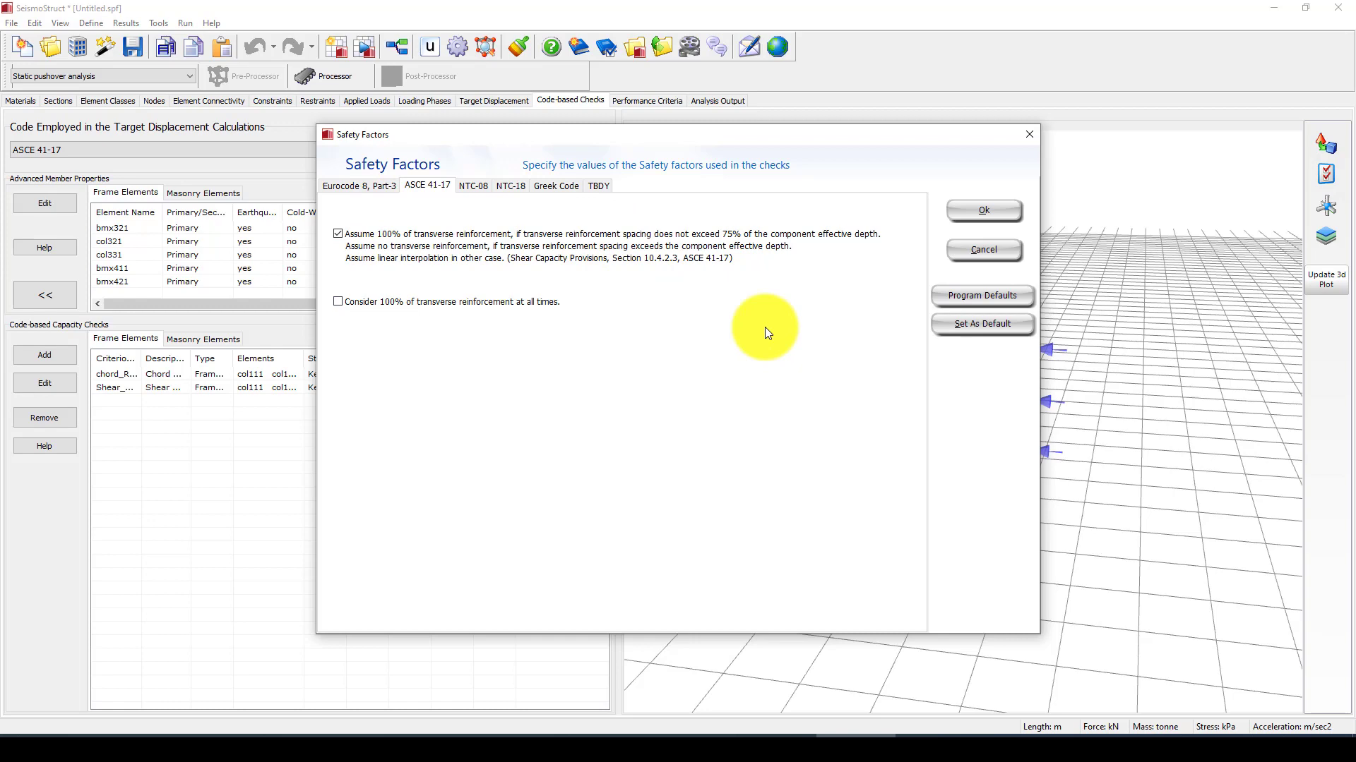
{"action": "left_click", "coordinate": [968, 215]}
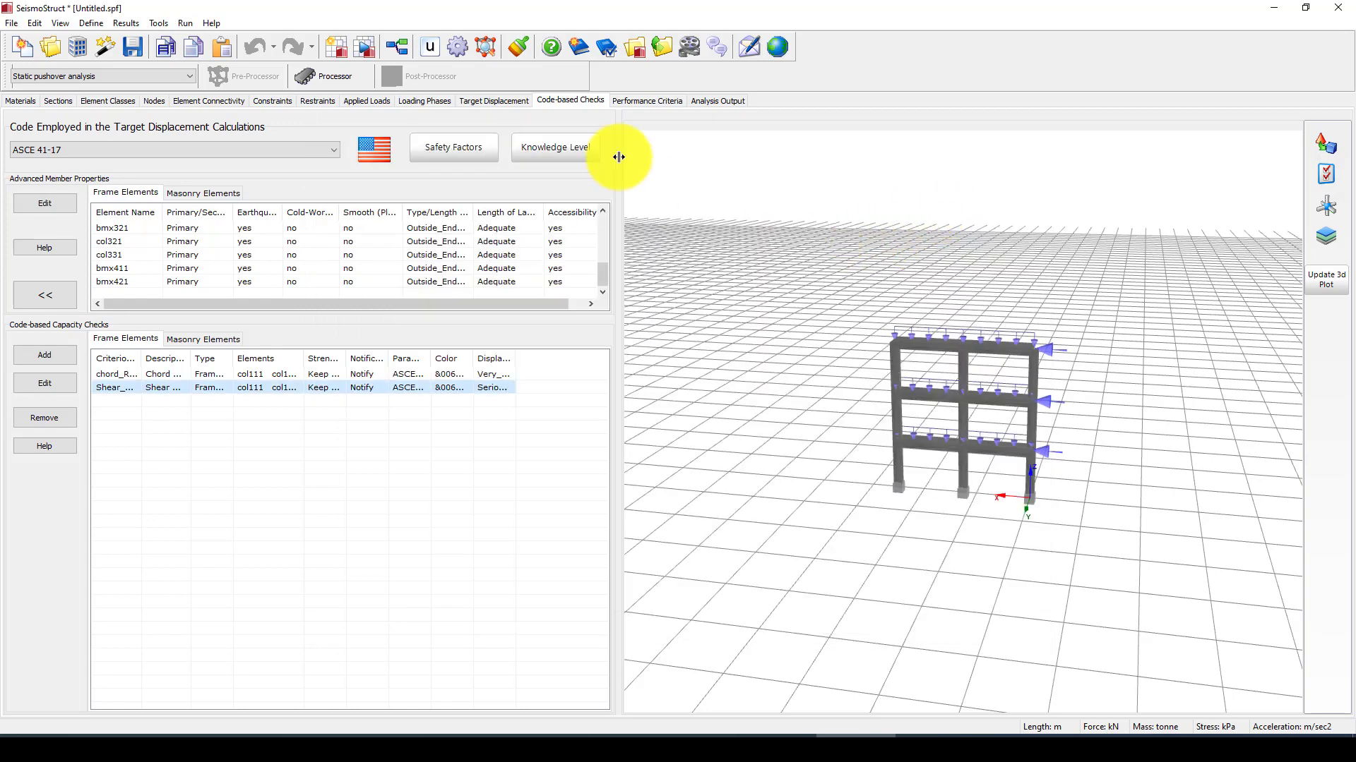
{"action": "left_click", "coordinate": [644, 102]}
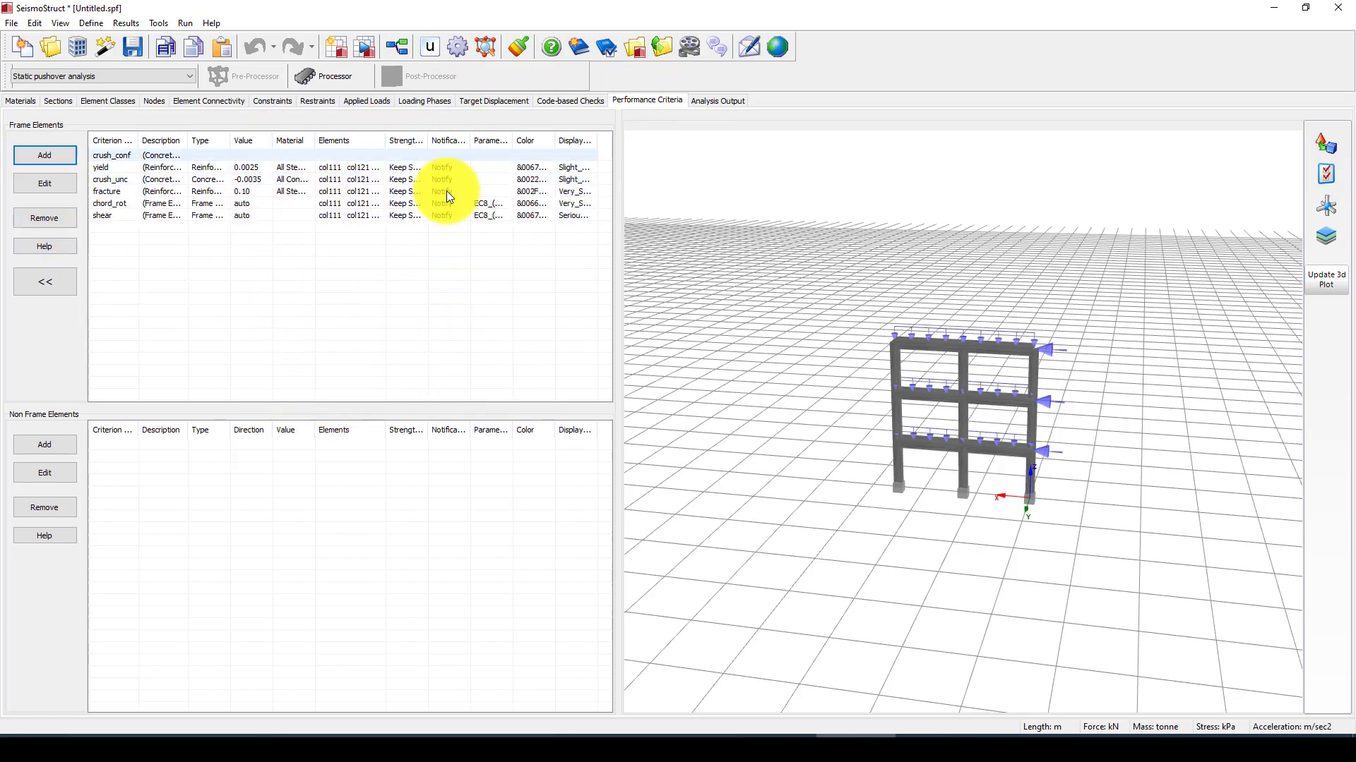
- Start the static pushover analysis run and agree to save the project changes first
{"action": "left_click", "coordinate": [328, 77]}
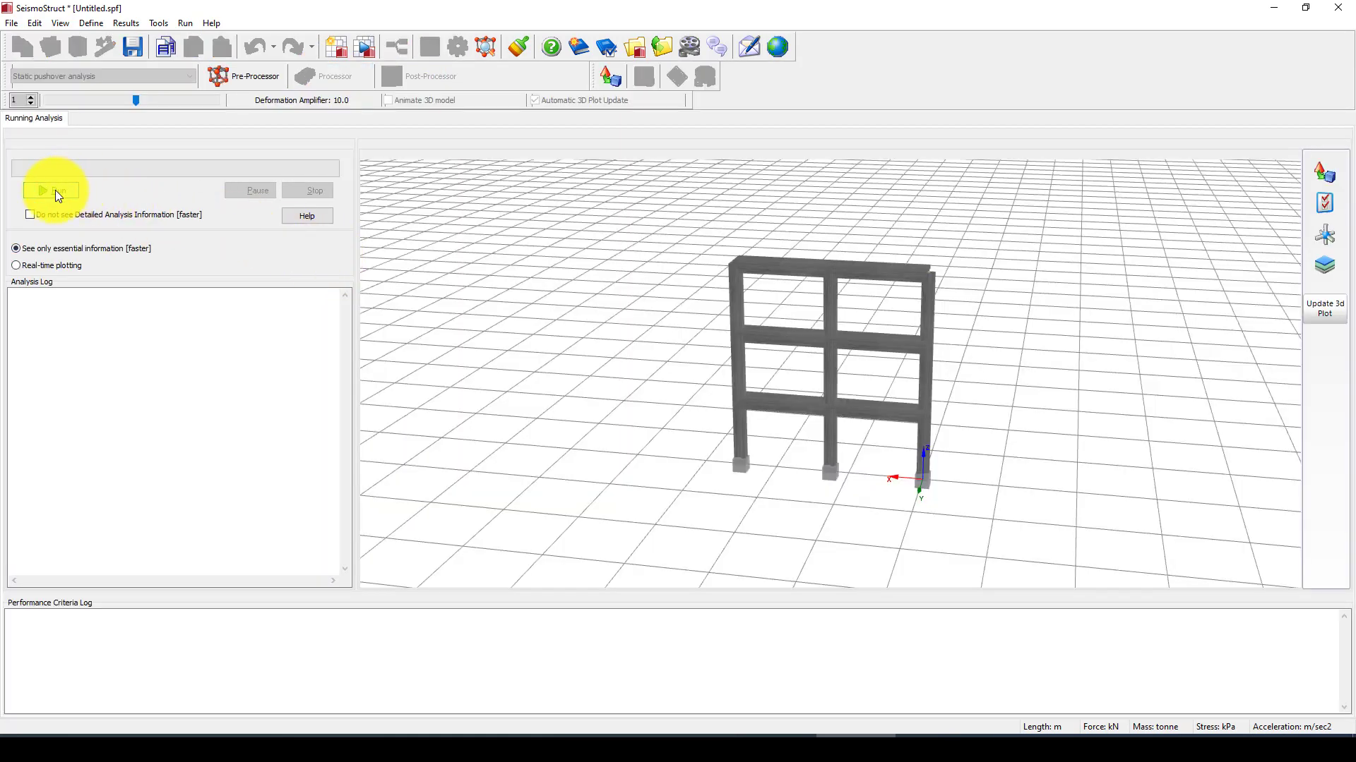
{"action": "left_click", "coordinate": [54, 190]}
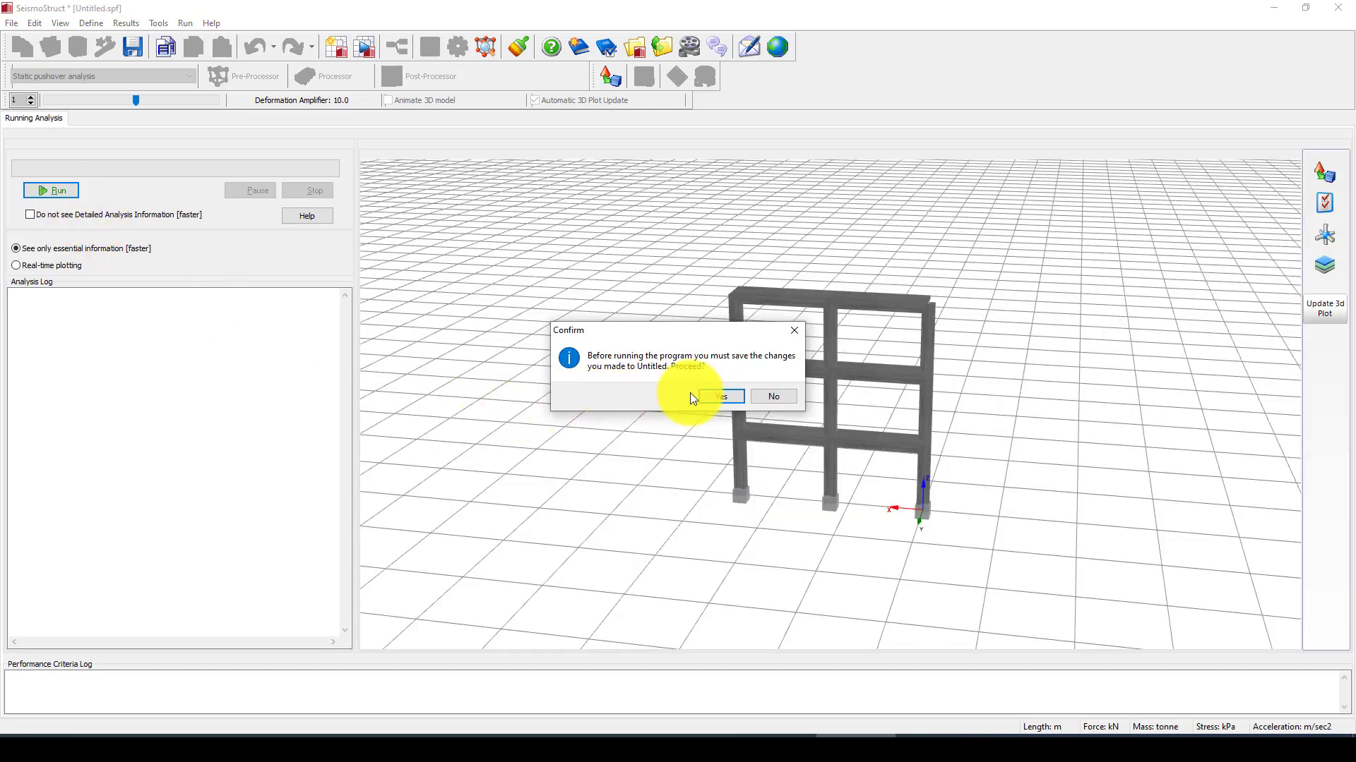
{"action": "left_click", "coordinate": [714, 397]}
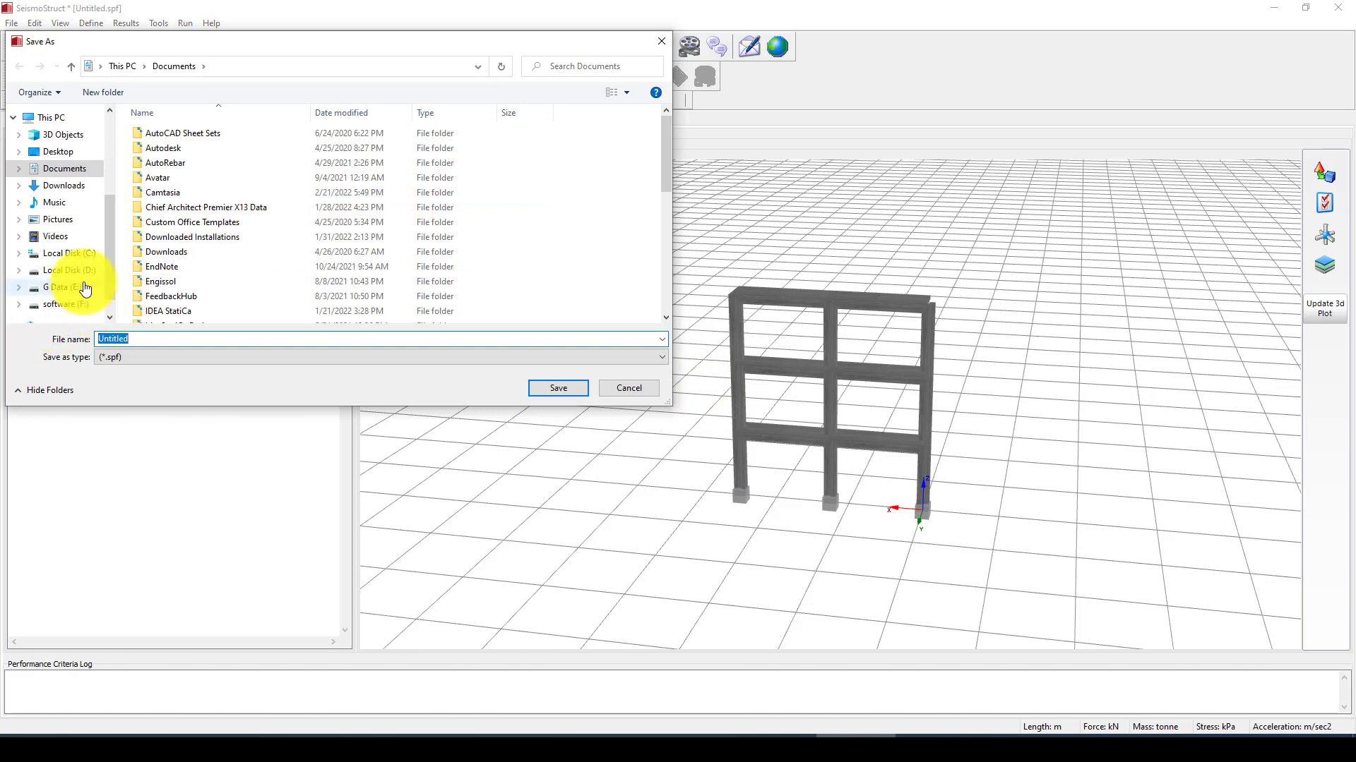
- Create a folder named SeismioStructure inside Video-Totuorials on Local Disk (D:) and open it as the save location
{"action": "left_click", "coordinate": [67, 270]}
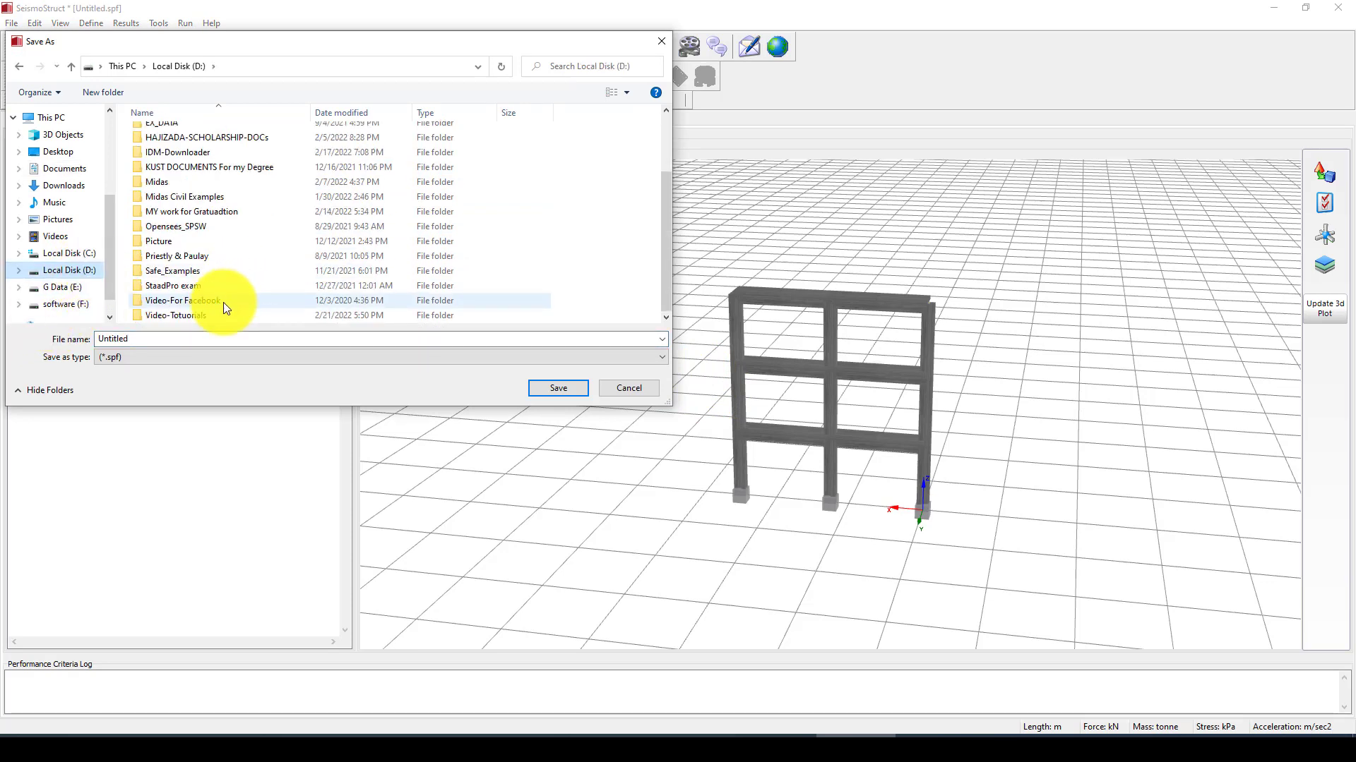
{"action": "double_click", "coordinate": [202, 316]}
{"action": "left_click", "coordinate": [107, 94]}
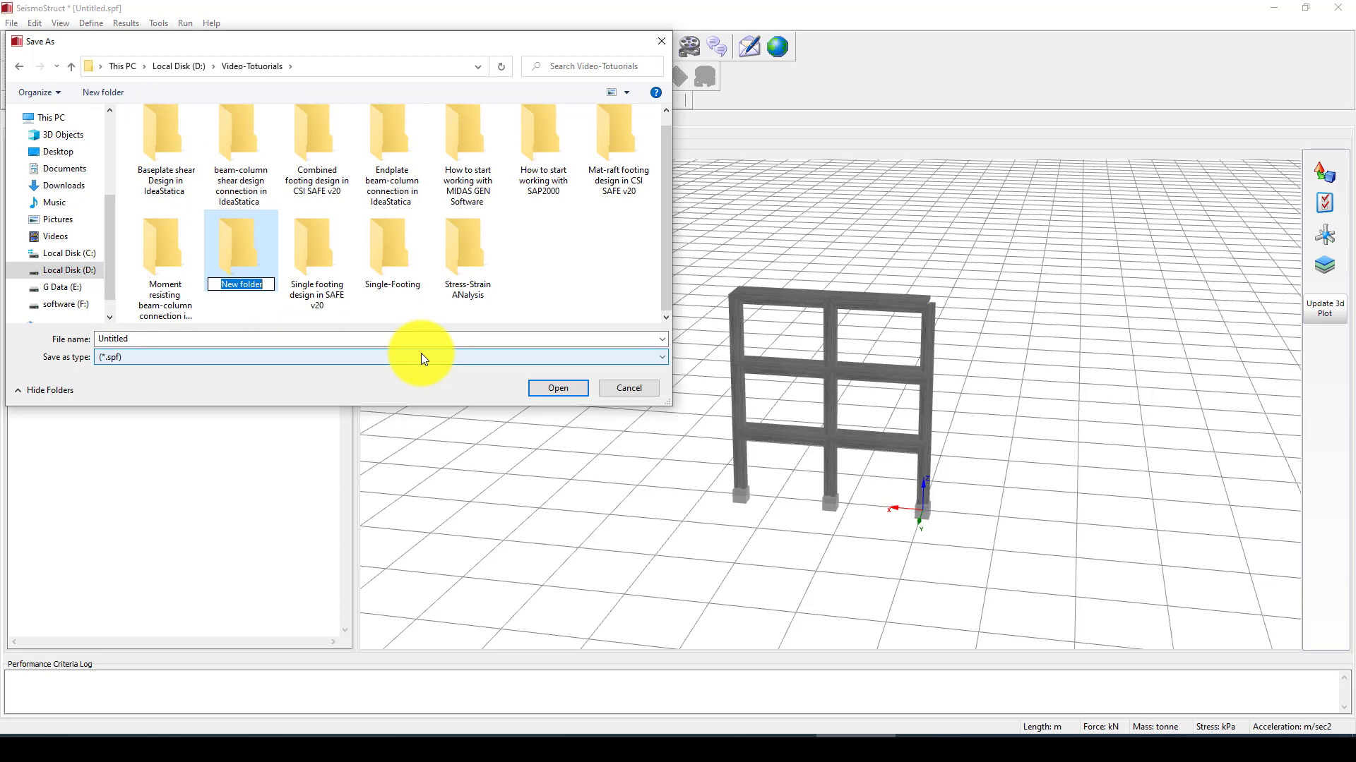
{"action": "type", "text": "Seismio"}
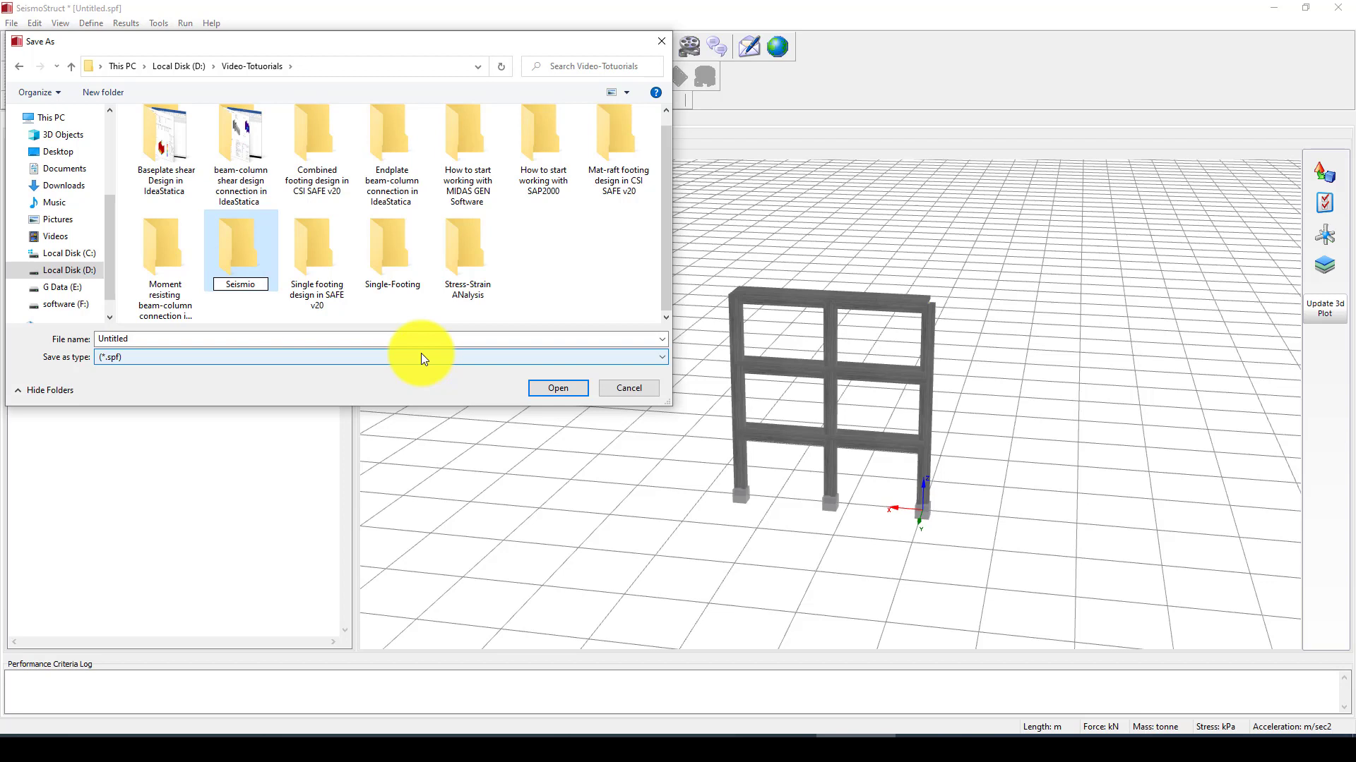
{"action": "type", "text": "Str"}
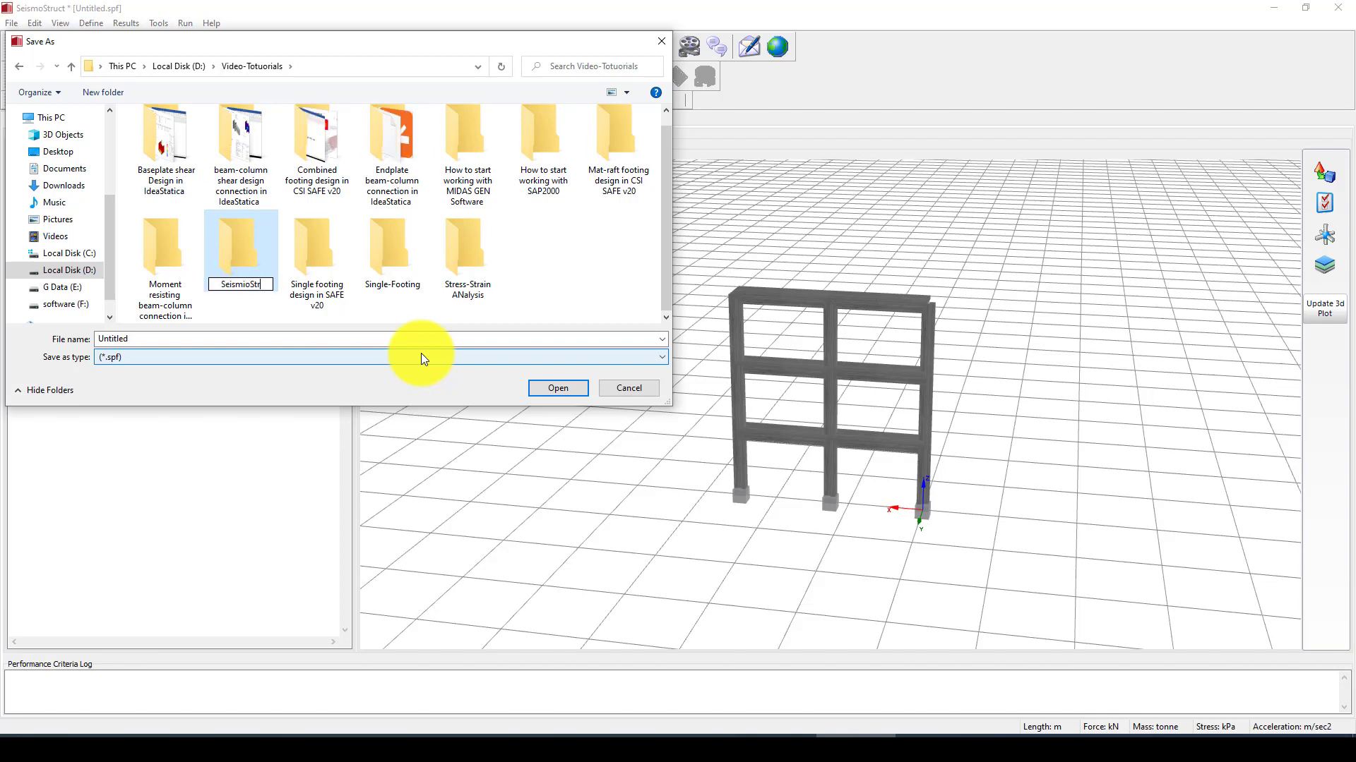
{"action": "type", "text": "ucture"}
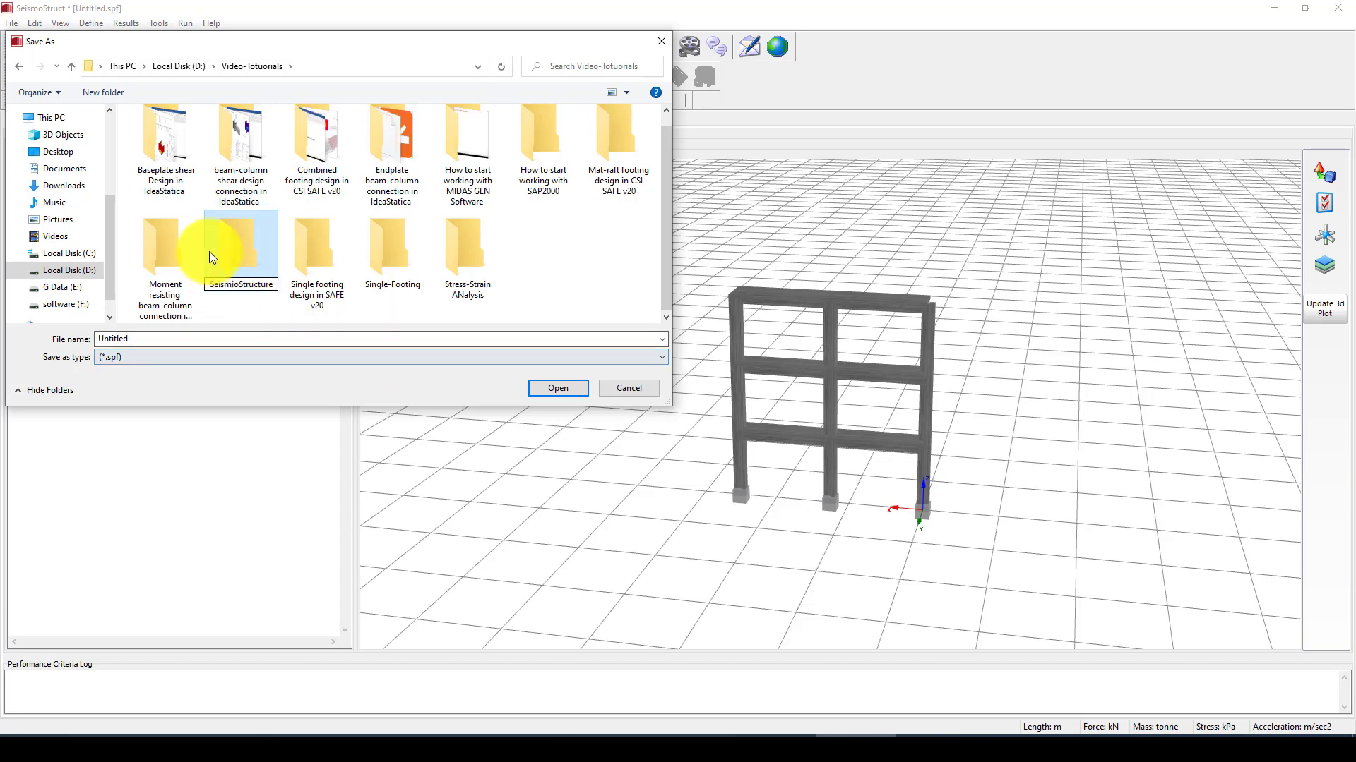
{"action": "key", "text": "Return"}
{"action": "double_click", "coordinate": [239, 260]}
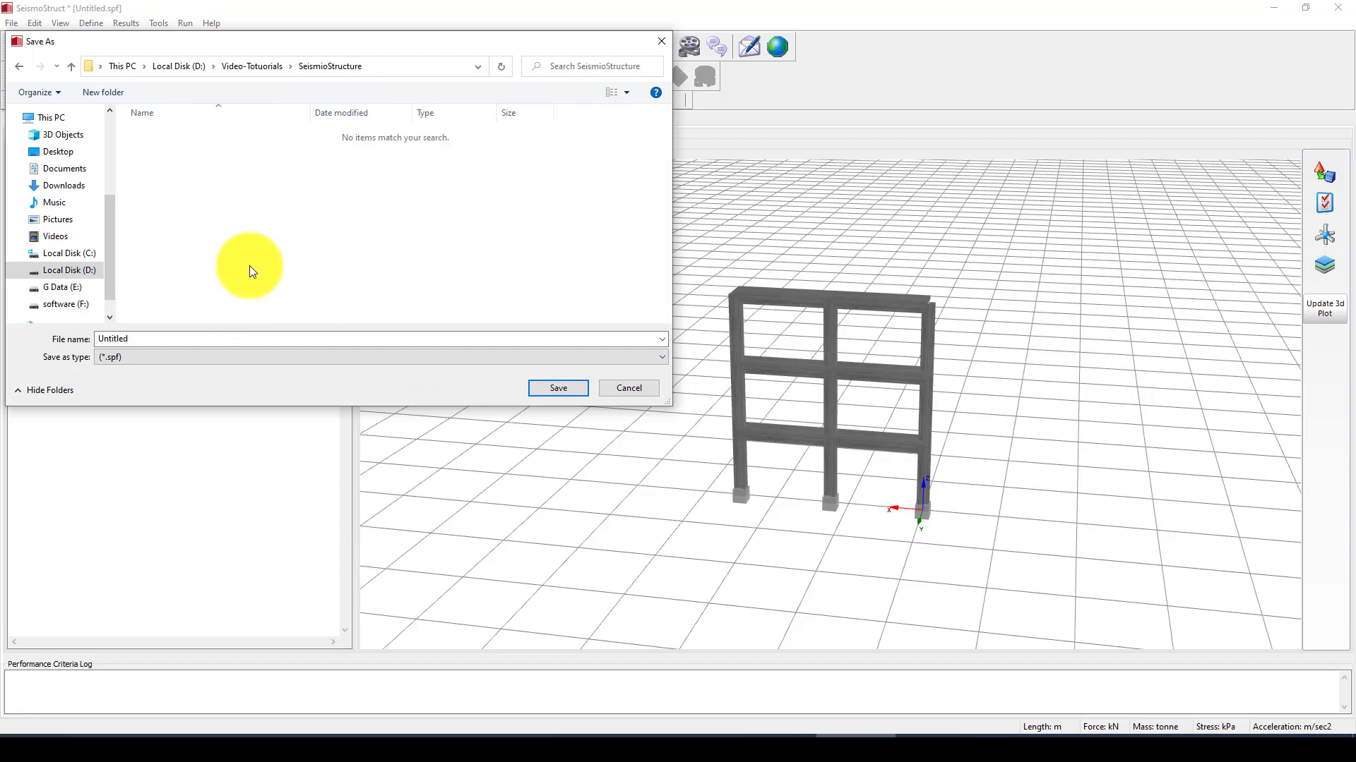
- Save the project as Pushover, let the analysis run, and check convergence in the analysis log
{"action": "double_click", "coordinate": [147, 339]}
{"action": "type", "text": "Pushover"}
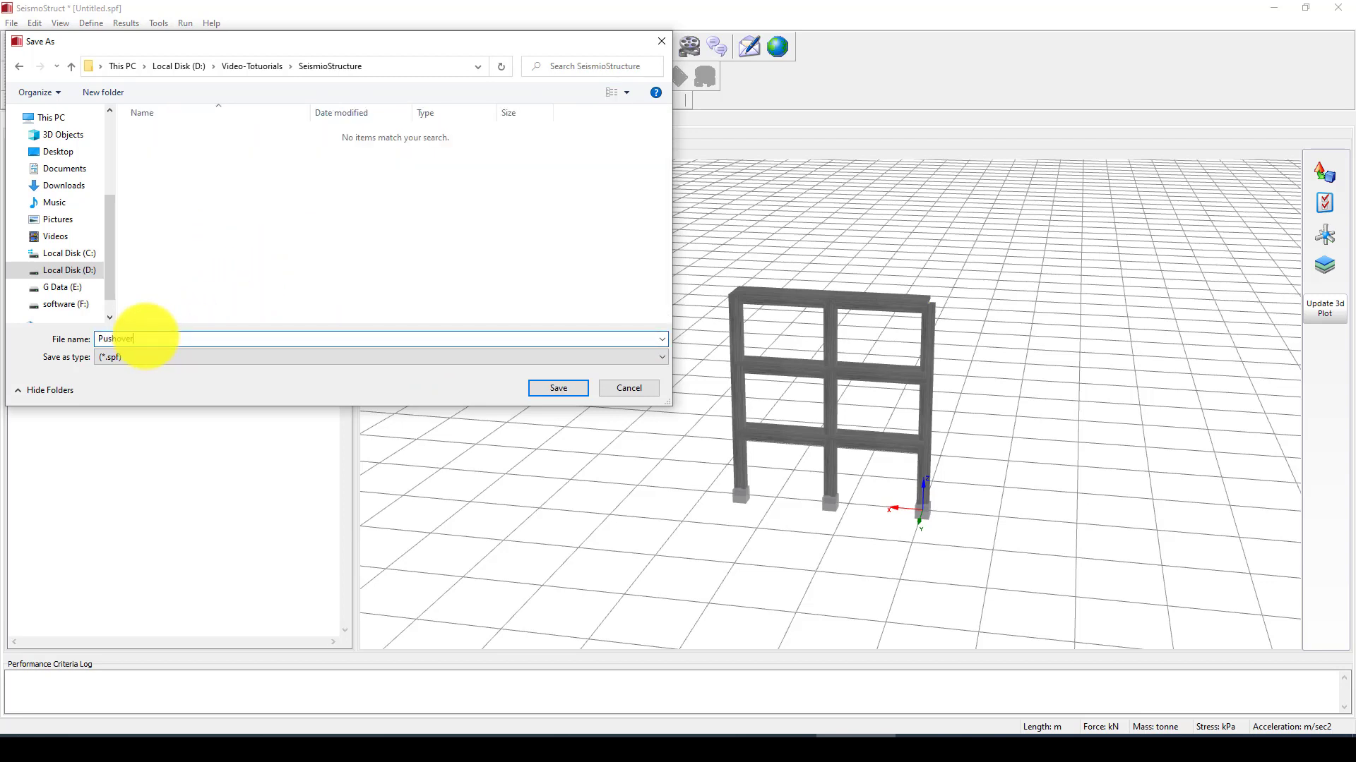
{"action": "left_click", "coordinate": [559, 388]}
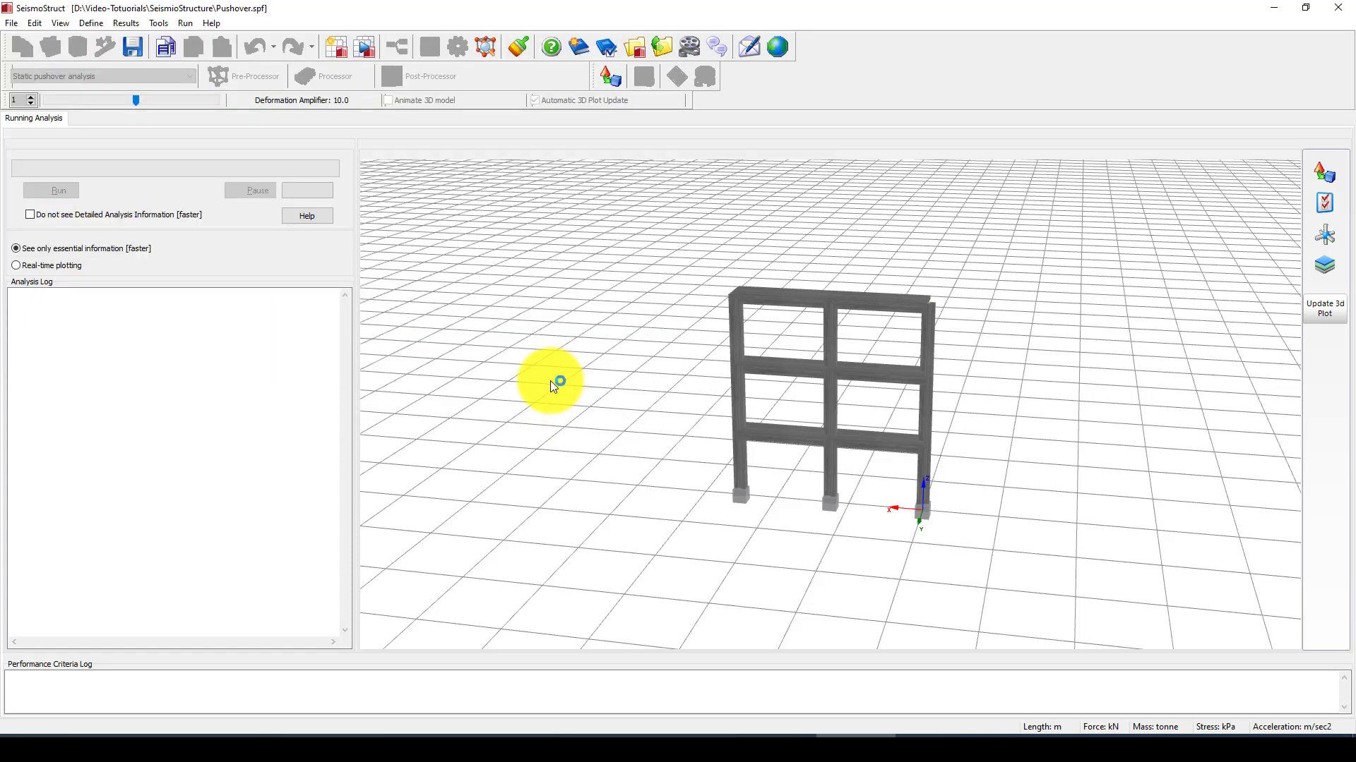
{"action": "left_click", "coordinate": [638, 505]}
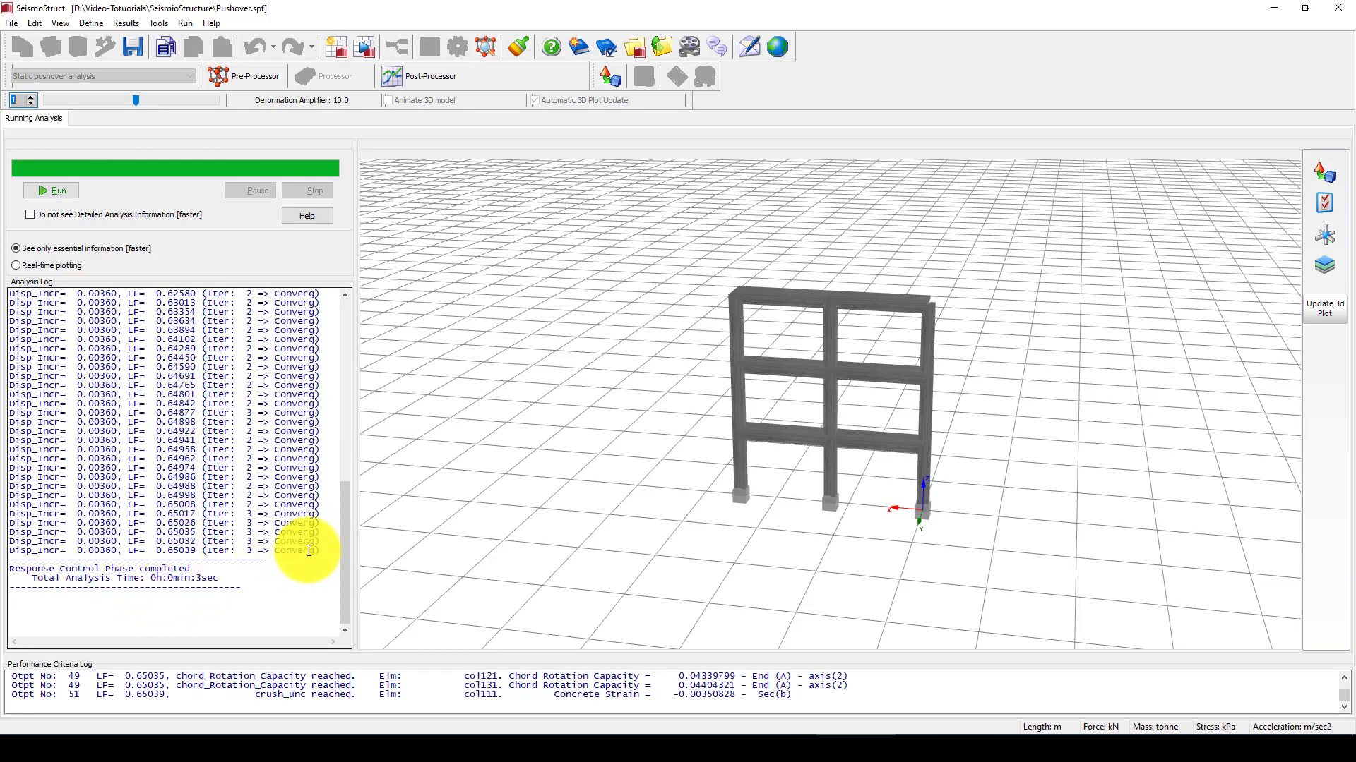
{"action": "left_click_drag", "start_coordinate": [302, 550], "coordinate": [269, 548]}
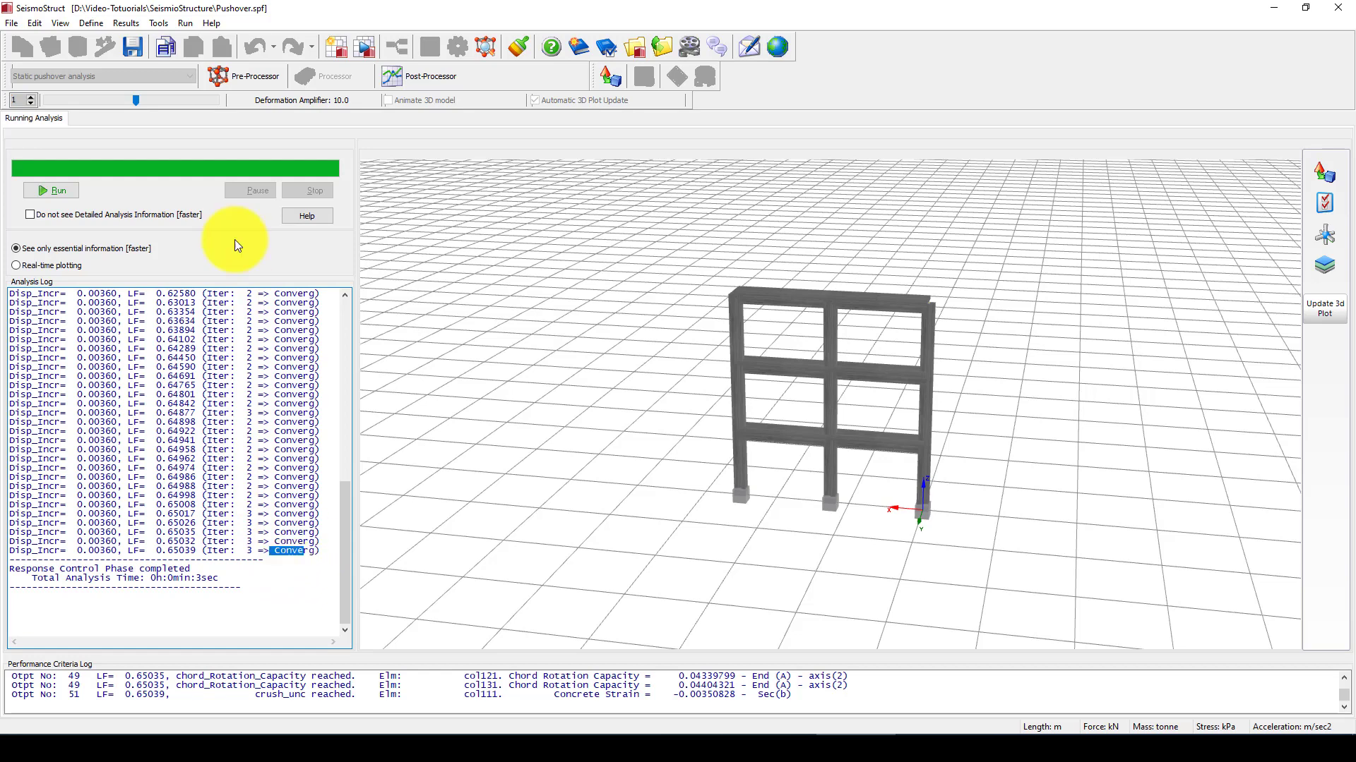
- View the frame's deformed shape at outputs 3 and 22 in the post-processor, with X chosen as the displacement component
{"action": "left_click", "coordinate": [421, 76]}
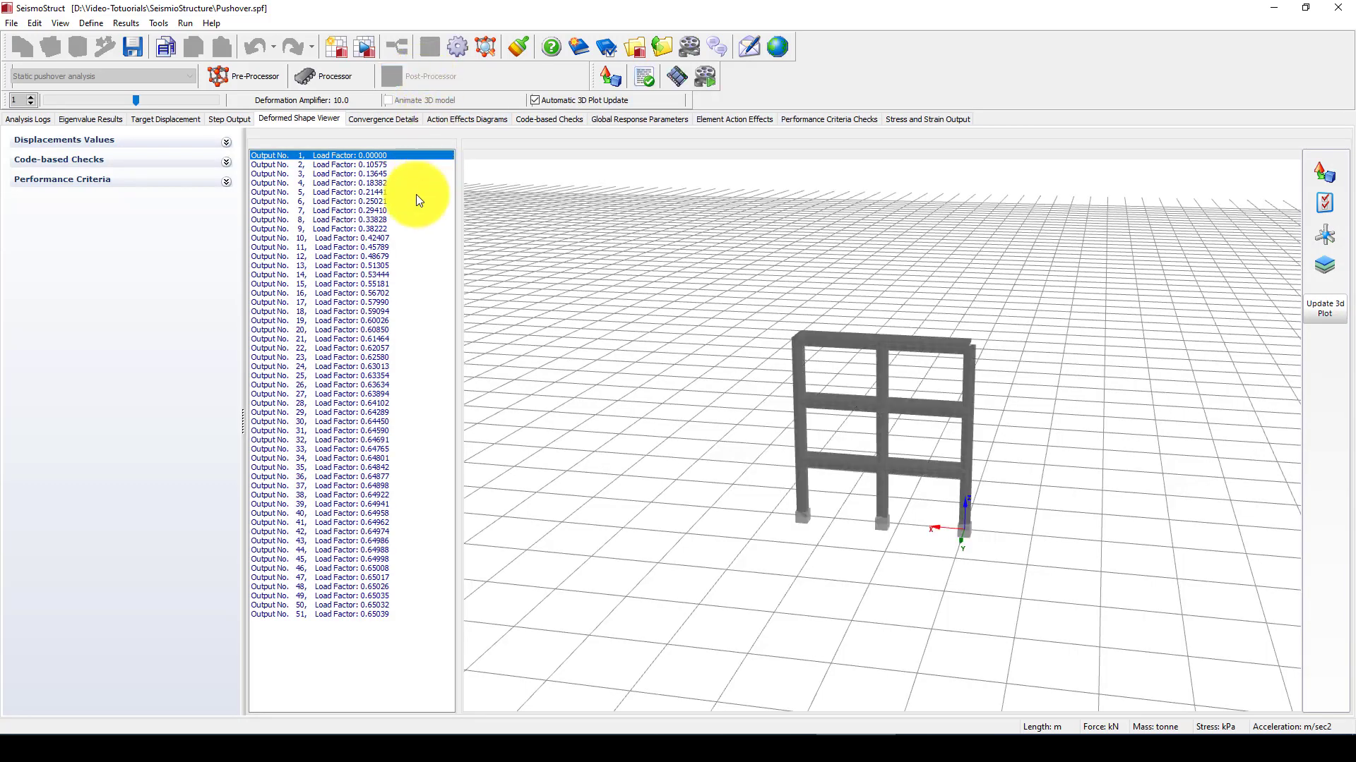
{"action": "left_click", "coordinate": [362, 173]}
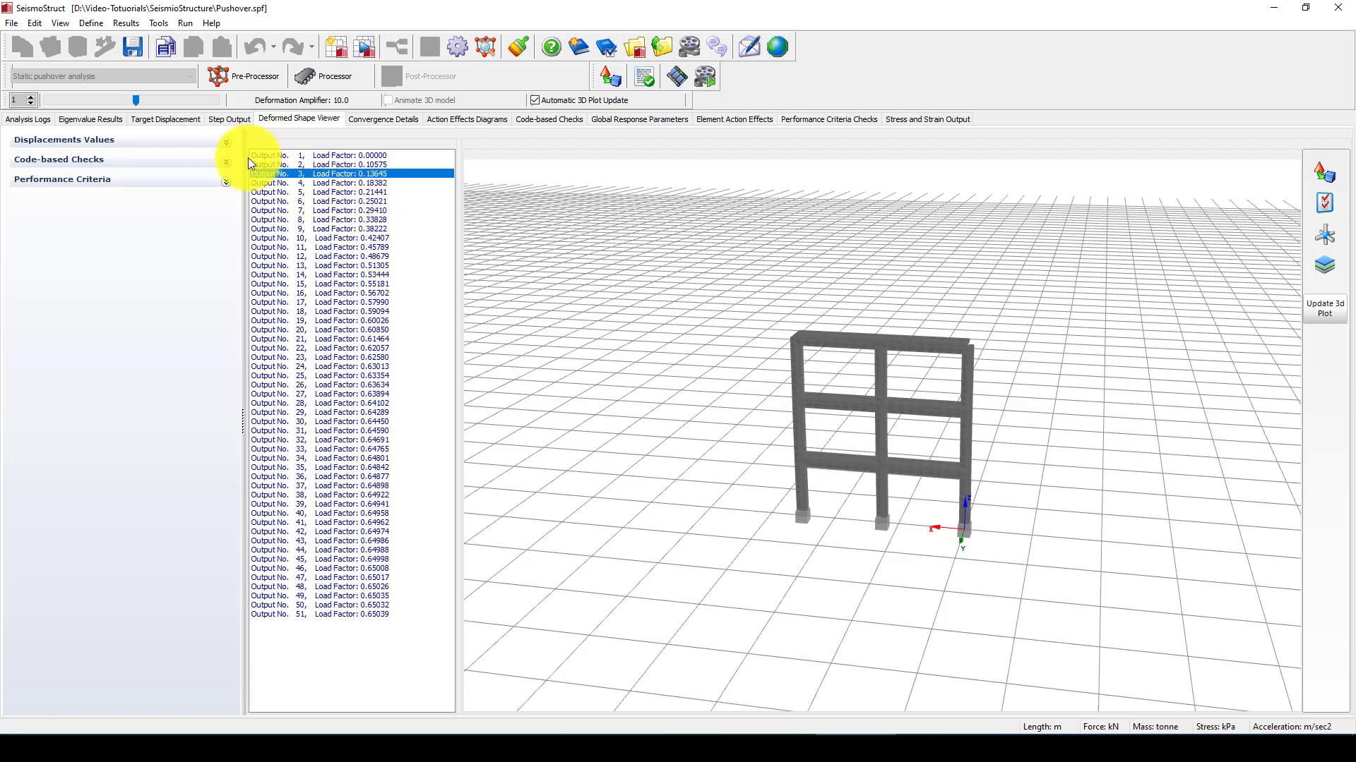
{"action": "left_click", "coordinate": [224, 142]}
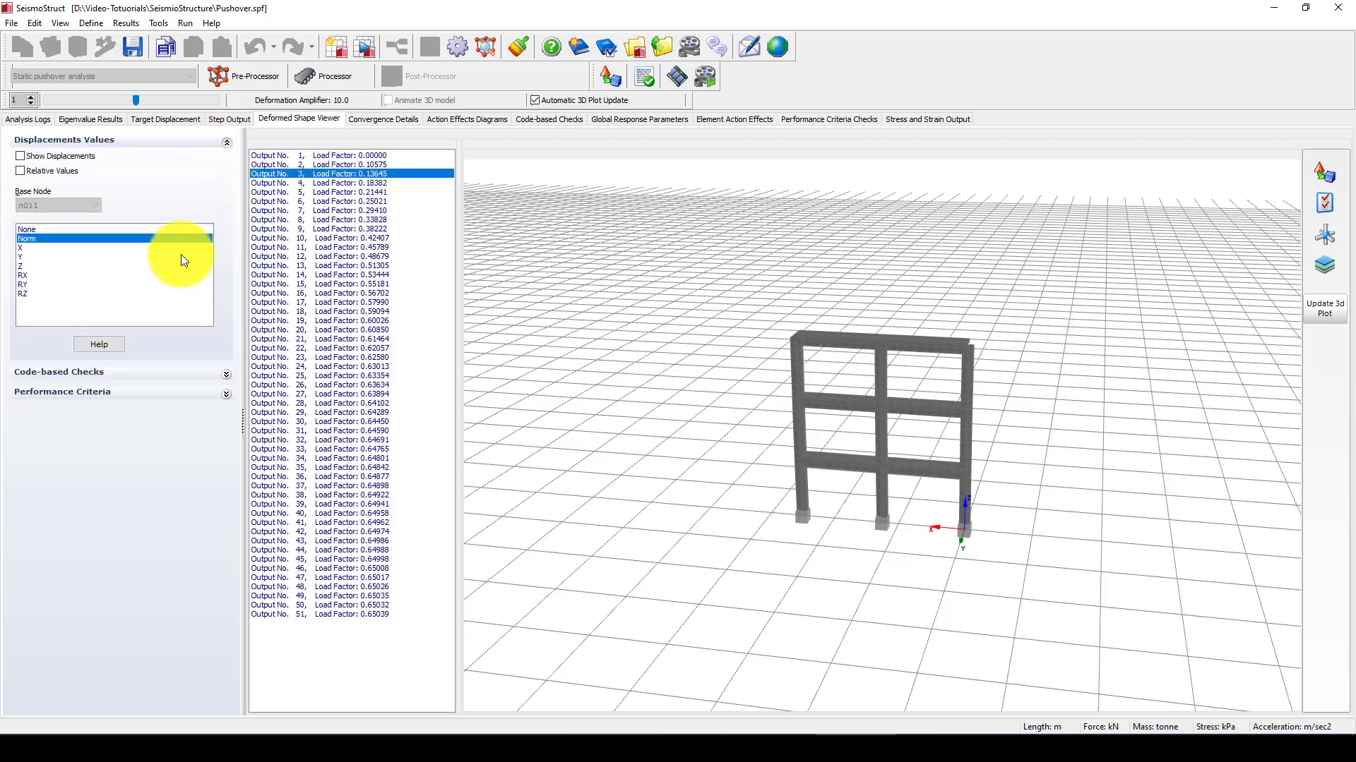
{"action": "left_click", "coordinate": [23, 248]}
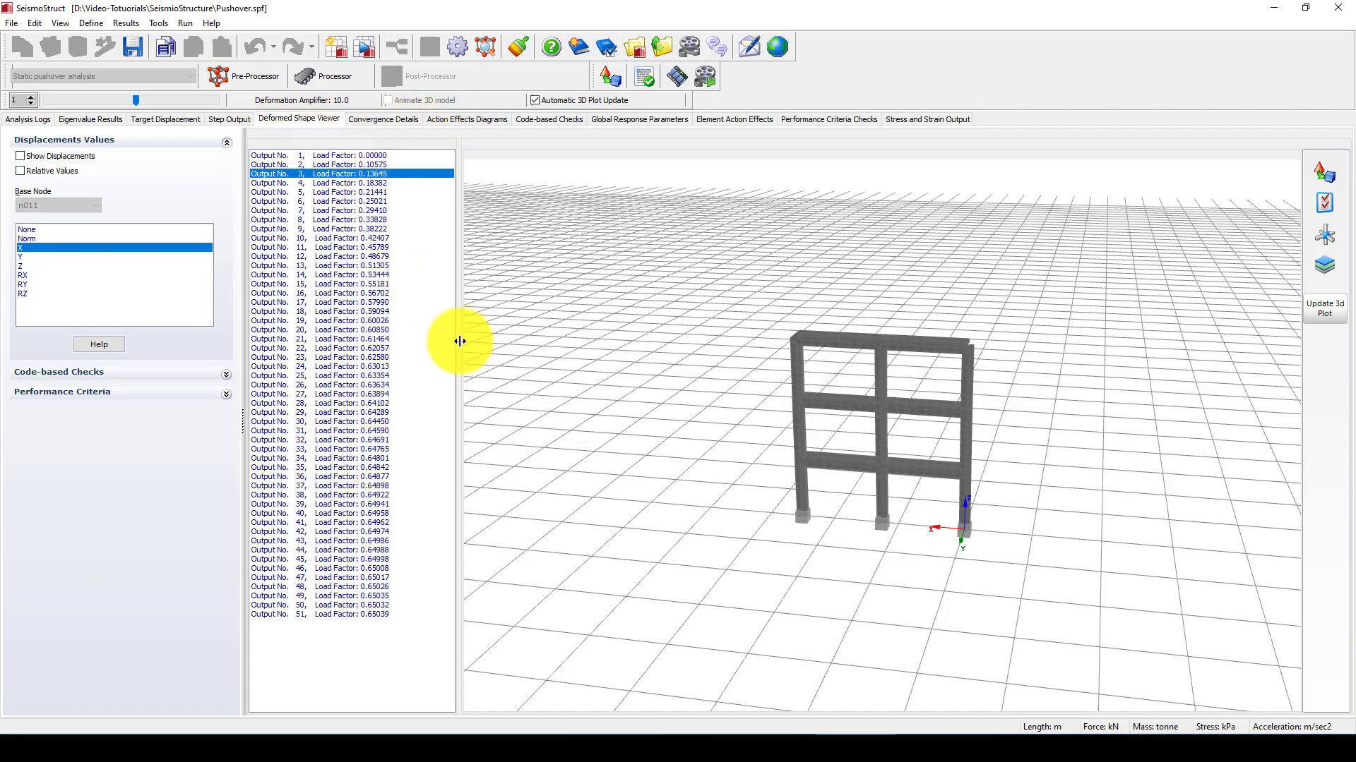
{"action": "left_click_drag", "start_coordinate": [369, 250], "coordinate": [321, 350]}
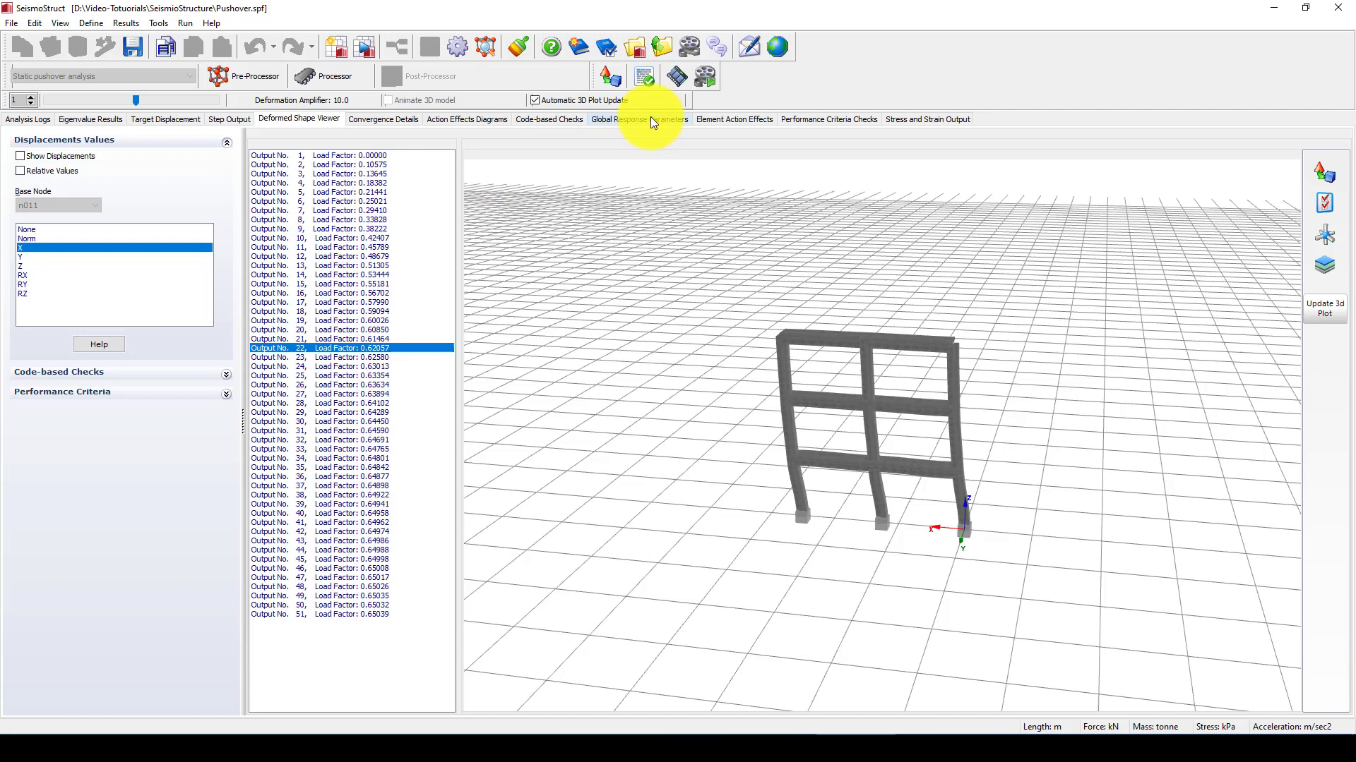
- Show the per-step performance checks for All Frame Element Chord Rotation Capacity Criteria at output 4
{"action": "left_click", "coordinate": [827, 118]}
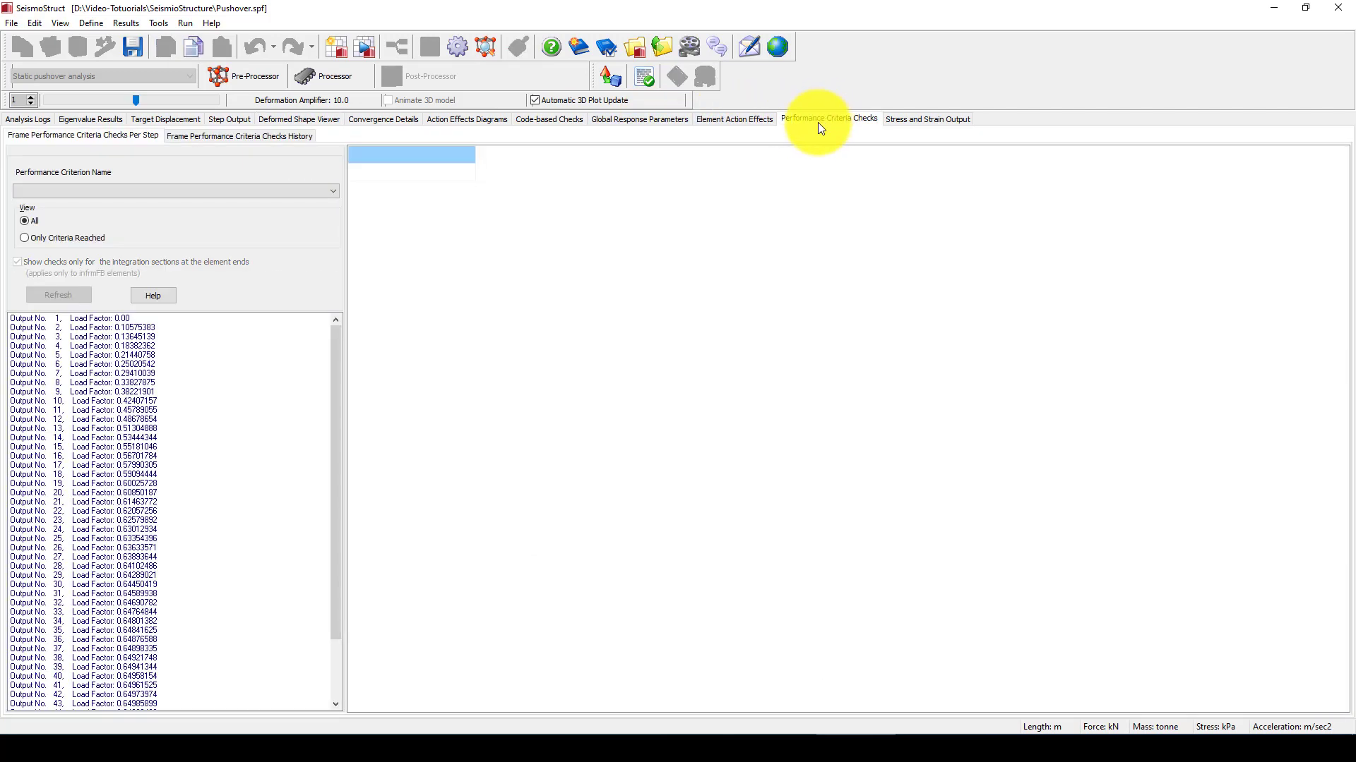
{"action": "left_click", "coordinate": [238, 192]}
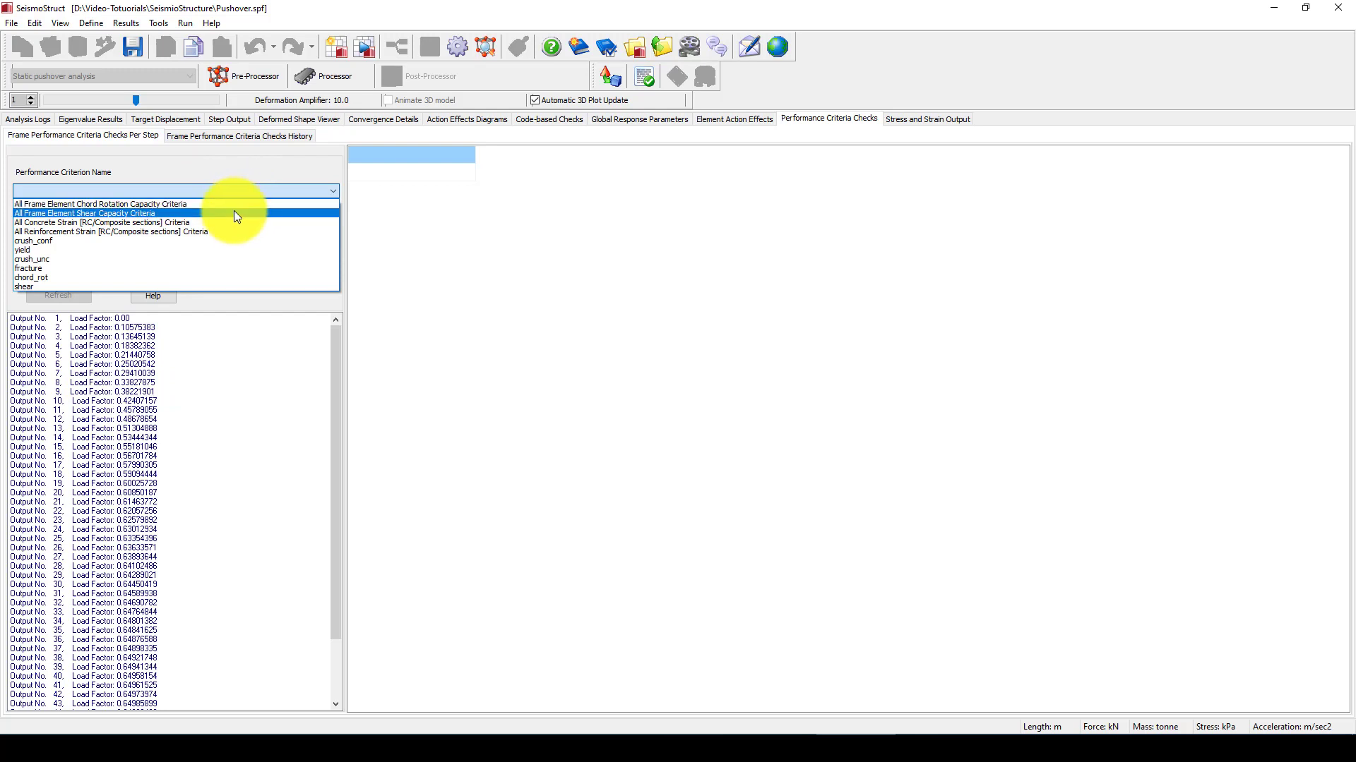
{"action": "left_click", "coordinate": [227, 205]}
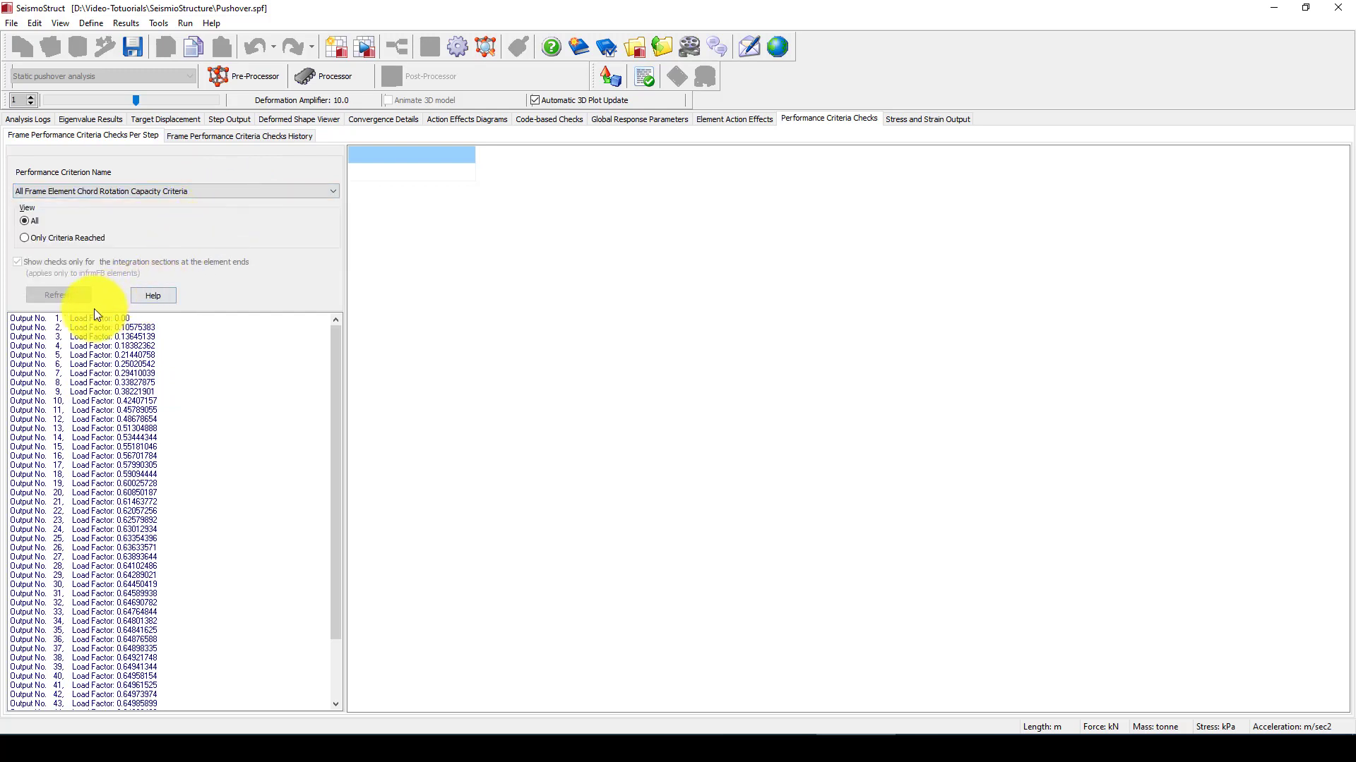
{"action": "left_click", "coordinate": [92, 345]}
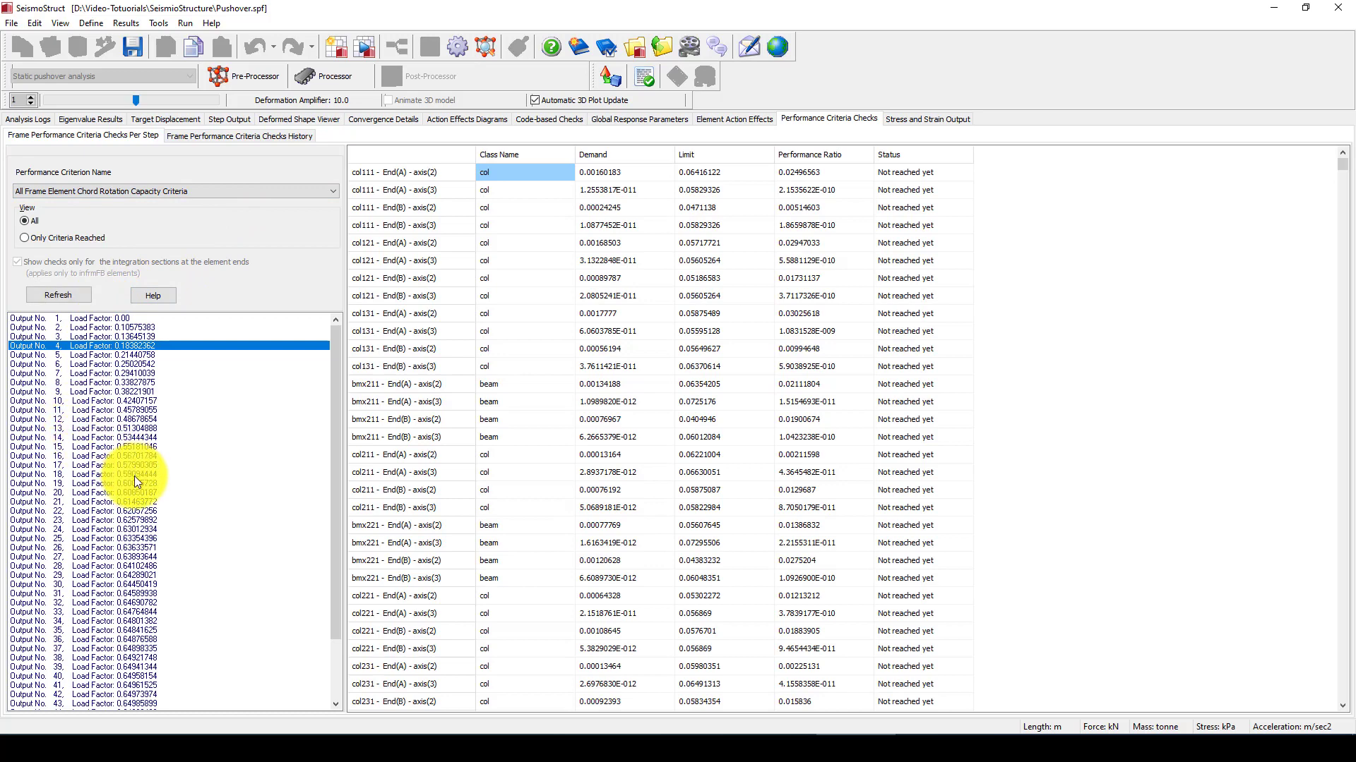
- Examine the chord rotation demand, limit, performance ratio and status of the columns and beams at output 25
{"action": "scroll", "coordinate": [134, 476], "scroll_direction": "down", "scroll_amount": 3}
{"action": "left_click", "coordinate": [86, 466]}
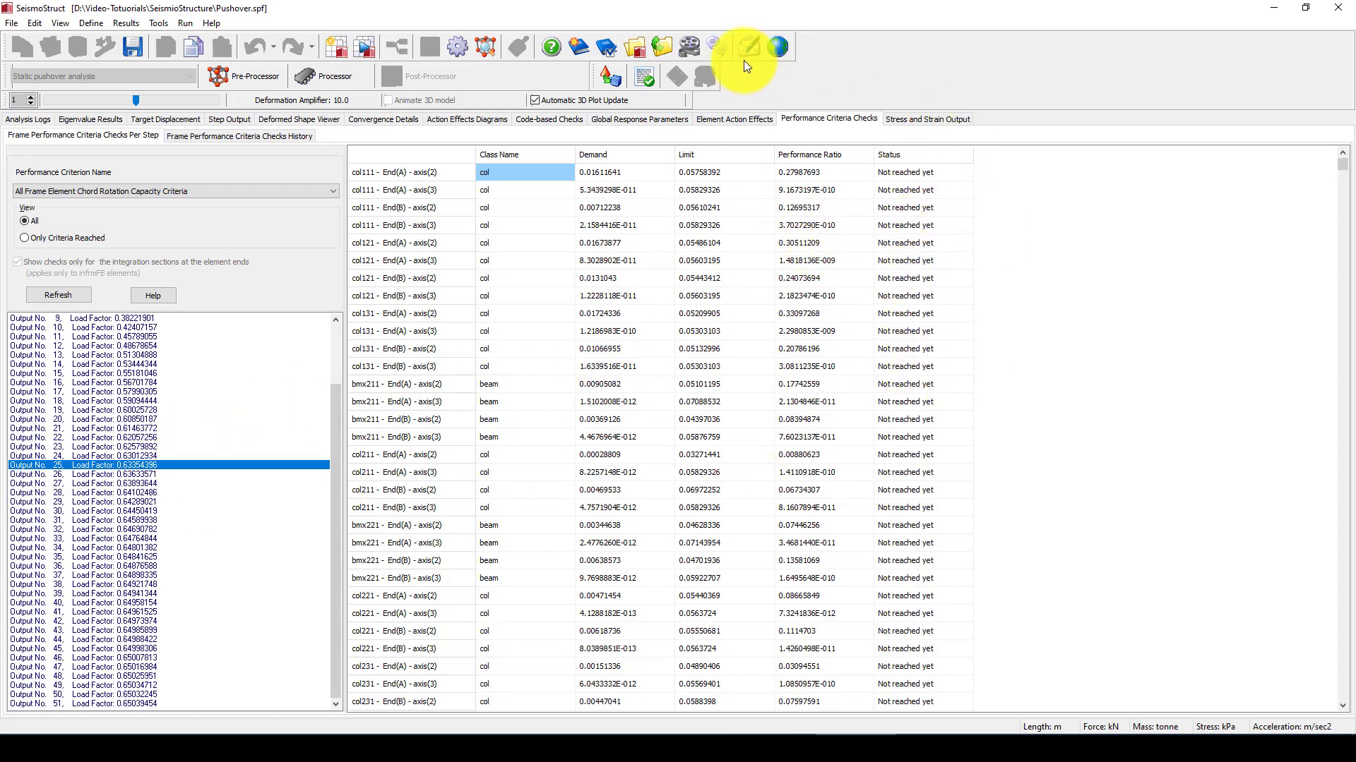
{"action": "key", "text": "Down"}
{"action": "key", "text": "Down"}
{"action": "key", "text": "Down"}
{"action": "key", "text": "Down"}
{"action": "key", "text": "Down"}
{"action": "key", "text": "Down"}
{"action": "key", "text": "Down"}
{"action": "key", "text": "Down"}
{"action": "key", "text": "Down"}
{"action": "key", "text": "Down"}
{"action": "key", "text": "Down"}
{"action": "key", "text": "Down"}
{"action": "key", "text": "Down"}
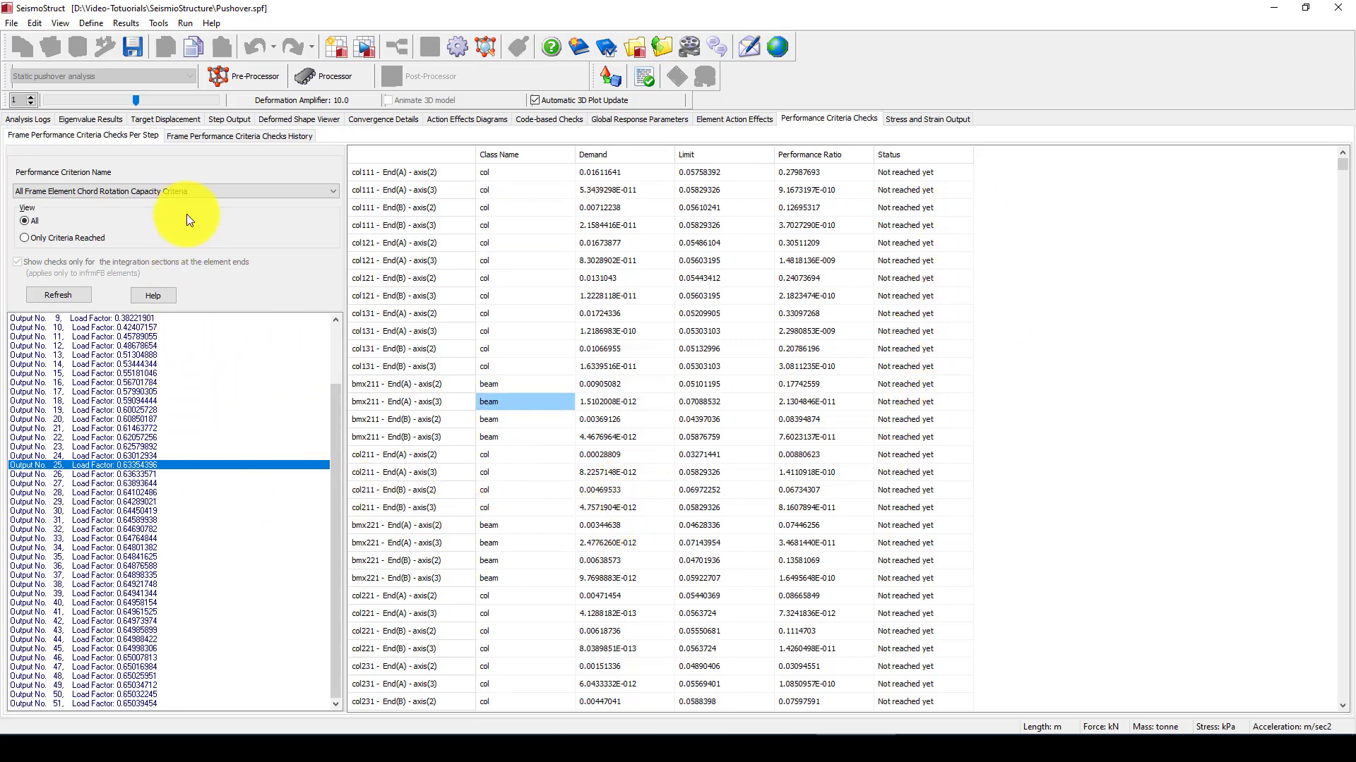
- Plot the yield criterion's performance ratio history for elements col111 and bmx421 at End(A), axis(2)
{"action": "left_click", "coordinate": [213, 138]}
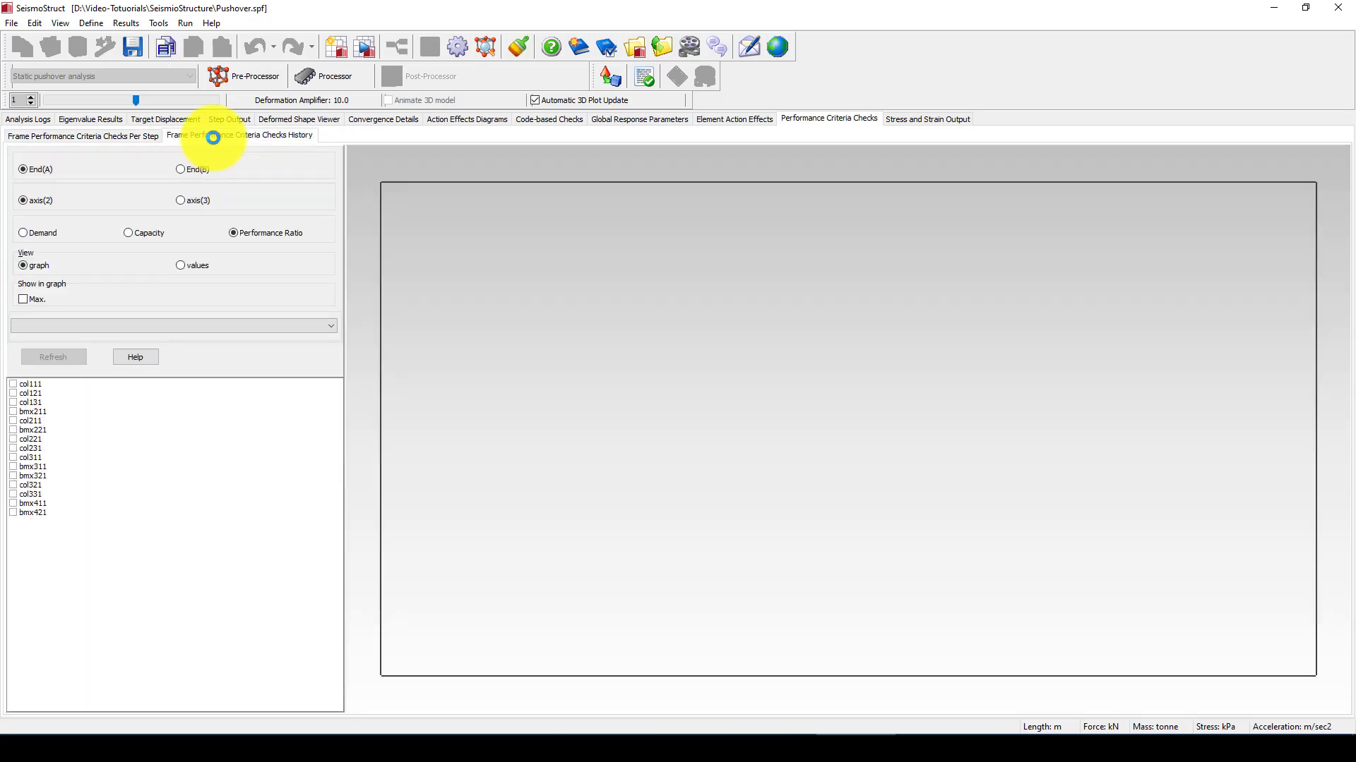
{"action": "left_click", "coordinate": [13, 384]}
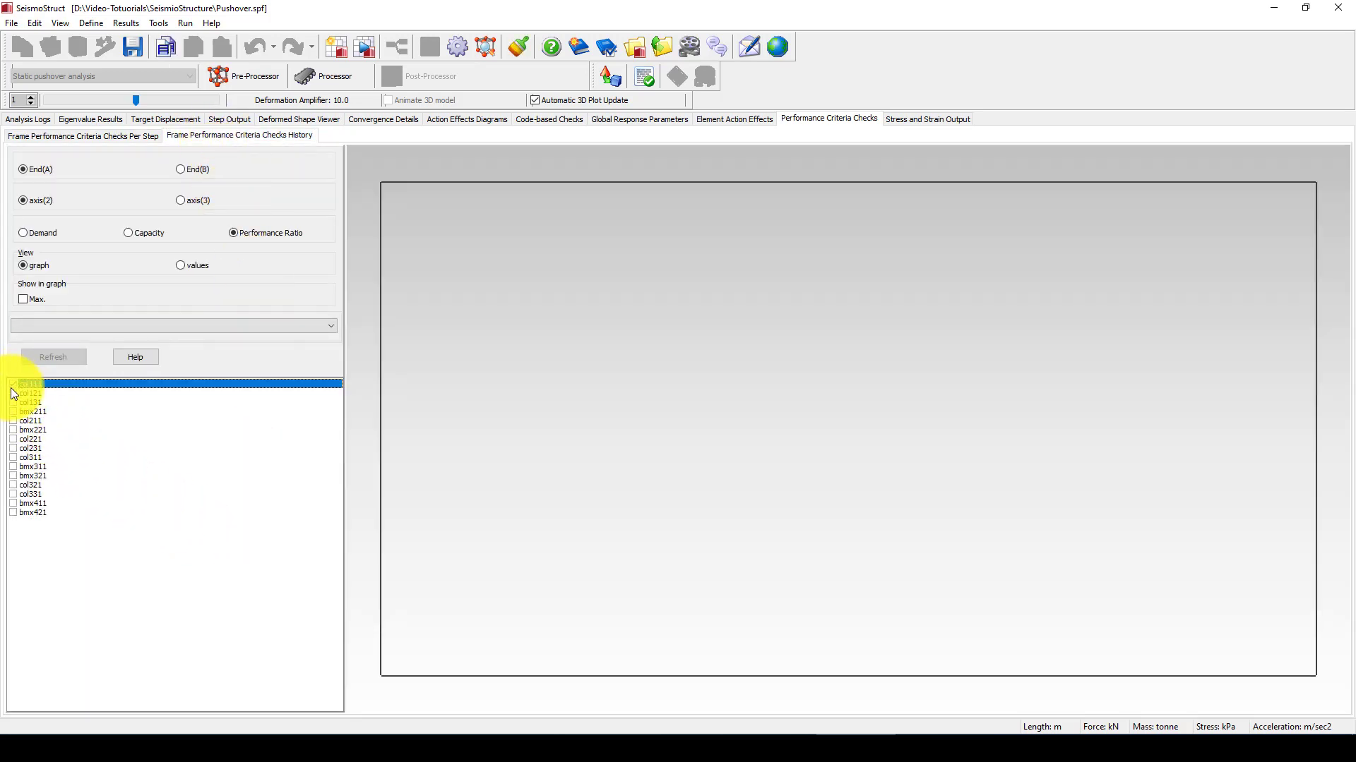
{"action": "left_click", "coordinate": [11, 512]}
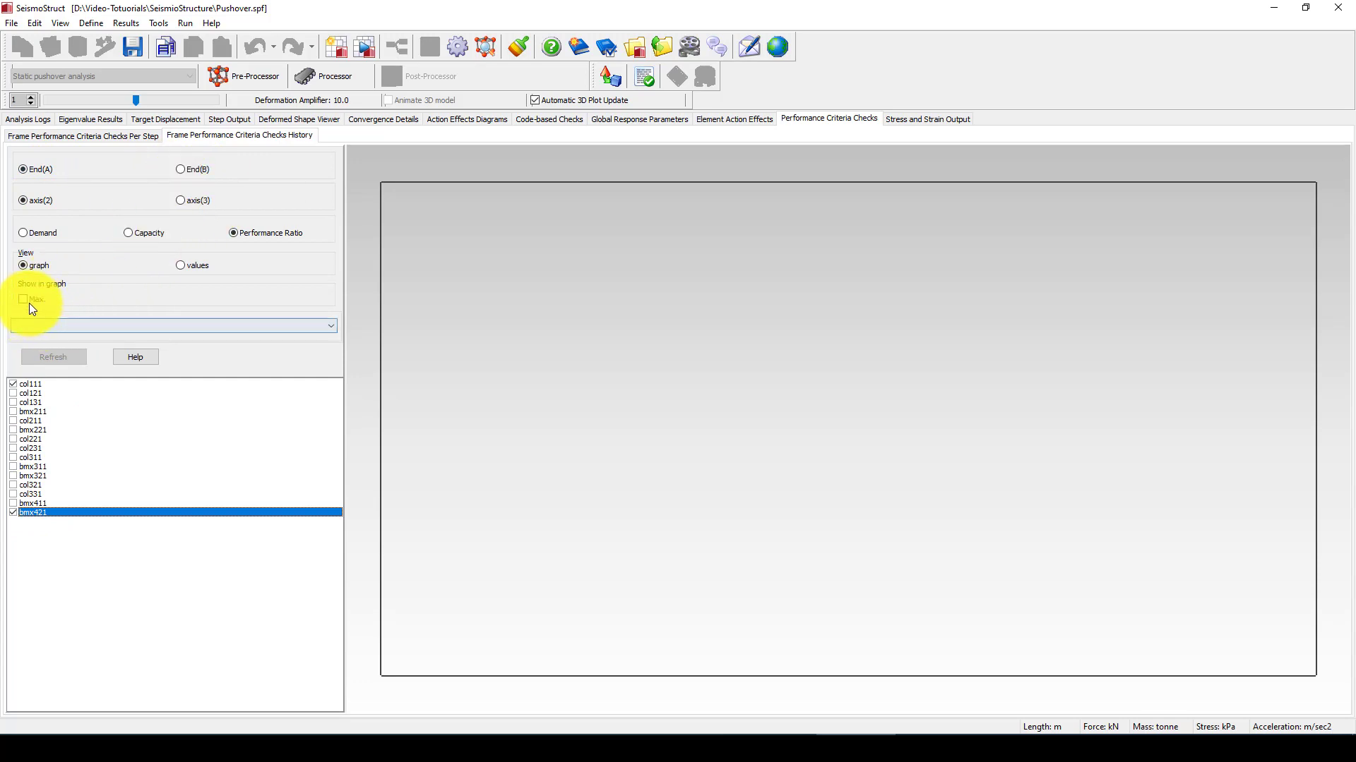
{"action": "left_click", "coordinate": [86, 328]}
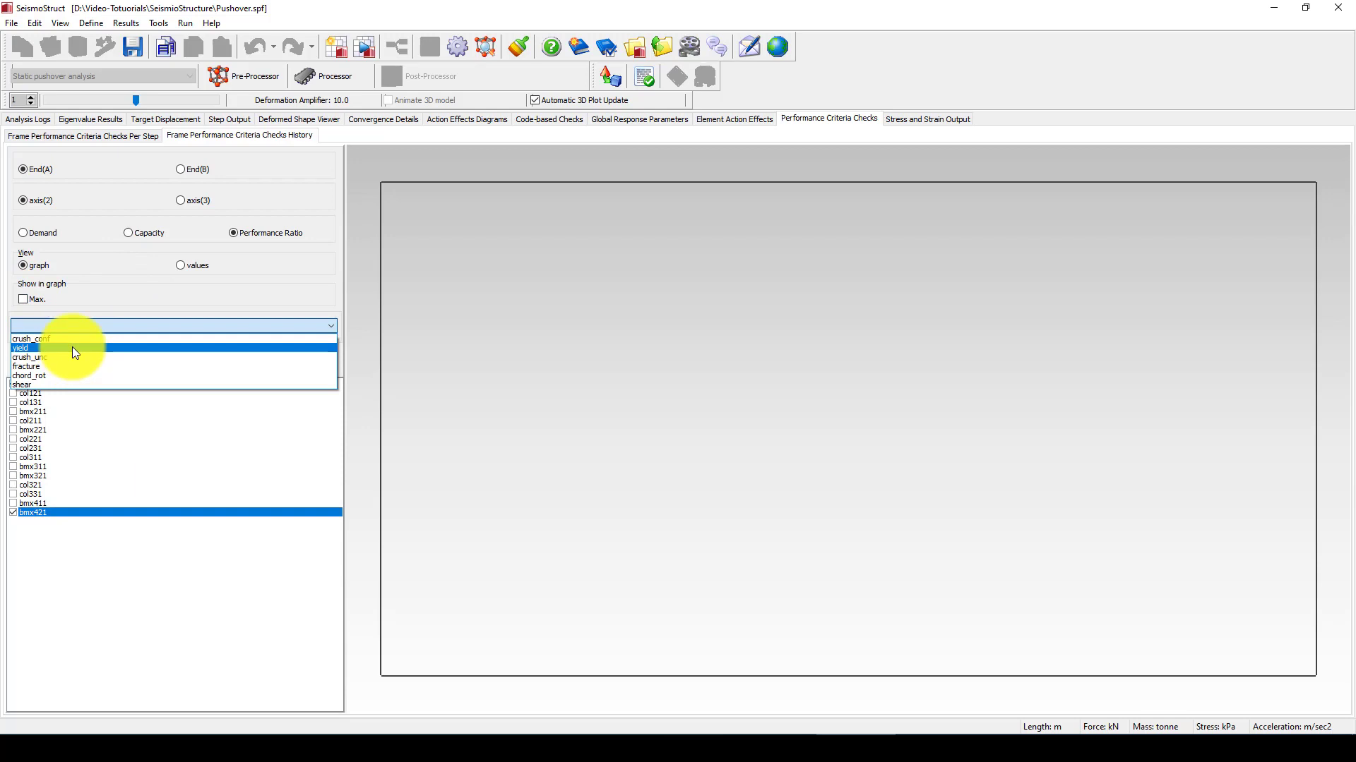
{"action": "left_click", "coordinate": [73, 347]}
{"action": "left_click", "coordinate": [65, 358]}
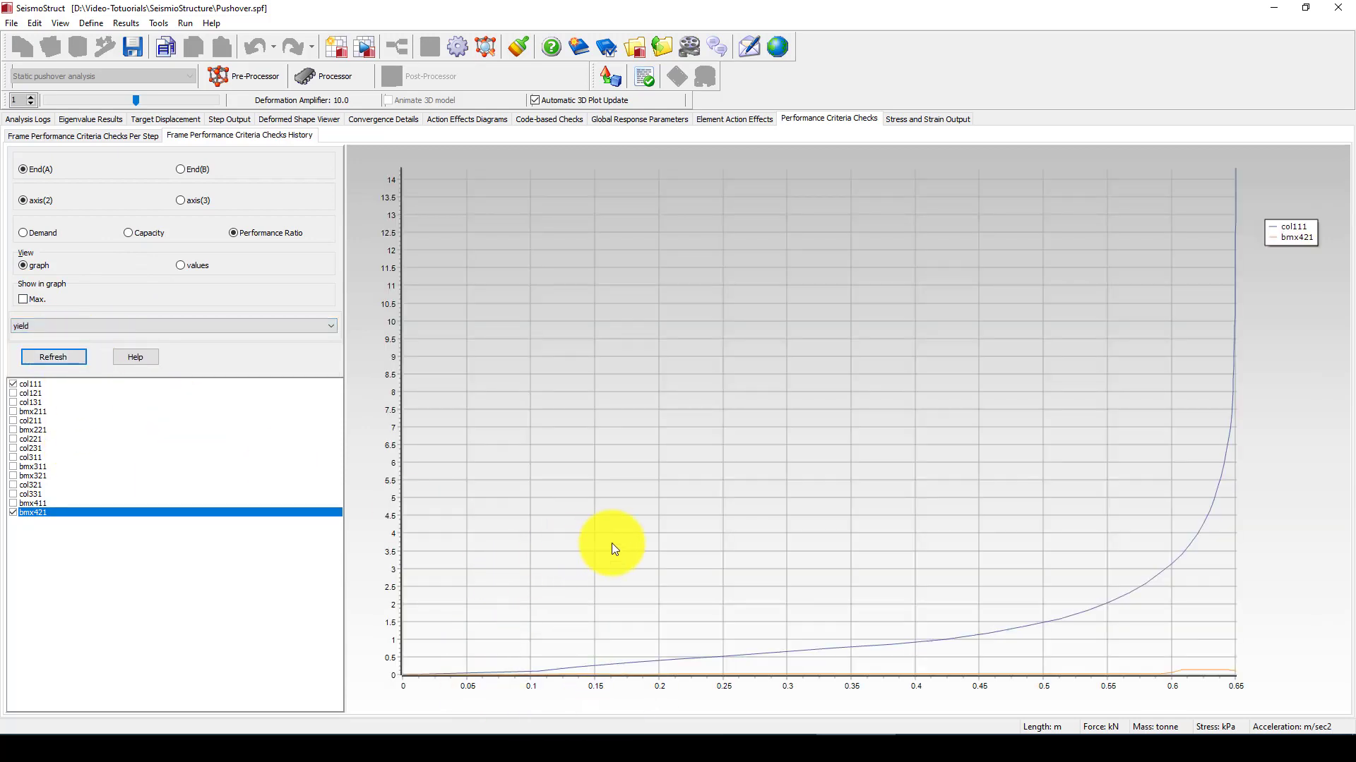
{"action": "scroll", "coordinate": [611, 543], "scroll_direction": "up", "scroll_amount": 1}
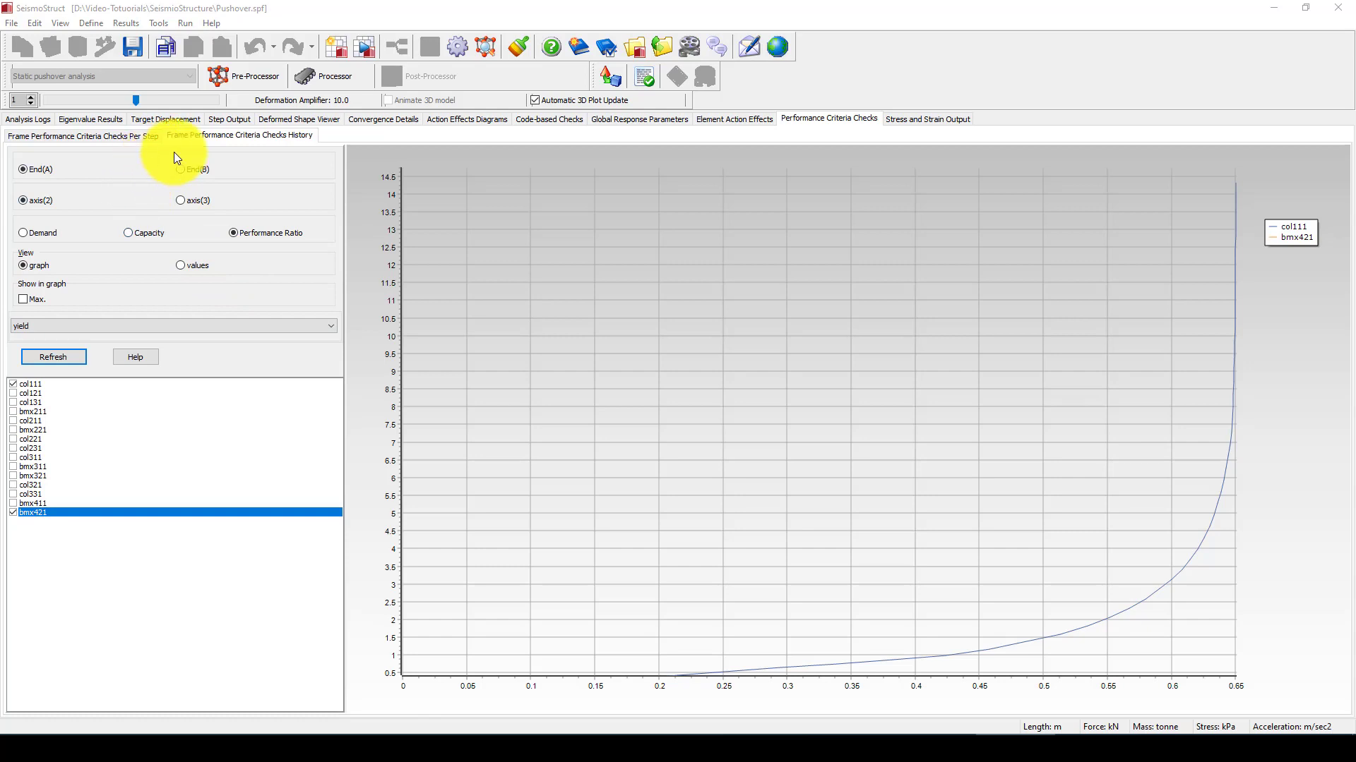
- Add element bmx411 to the yield performance ratio history graph and refresh the plot
{"action": "left_click", "coordinate": [29, 440]}
{"action": "left_click", "coordinate": [13, 504]}
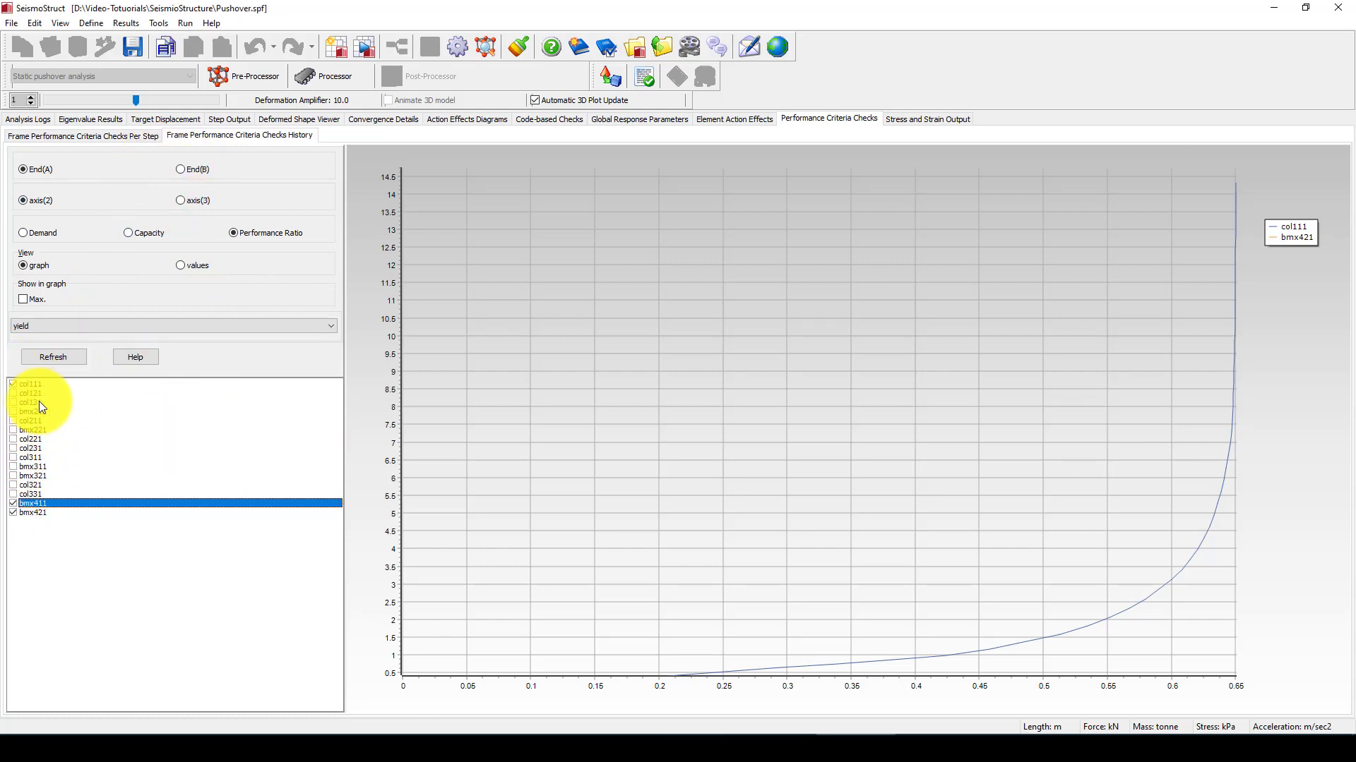
{"action": "left_click", "coordinate": [51, 357]}
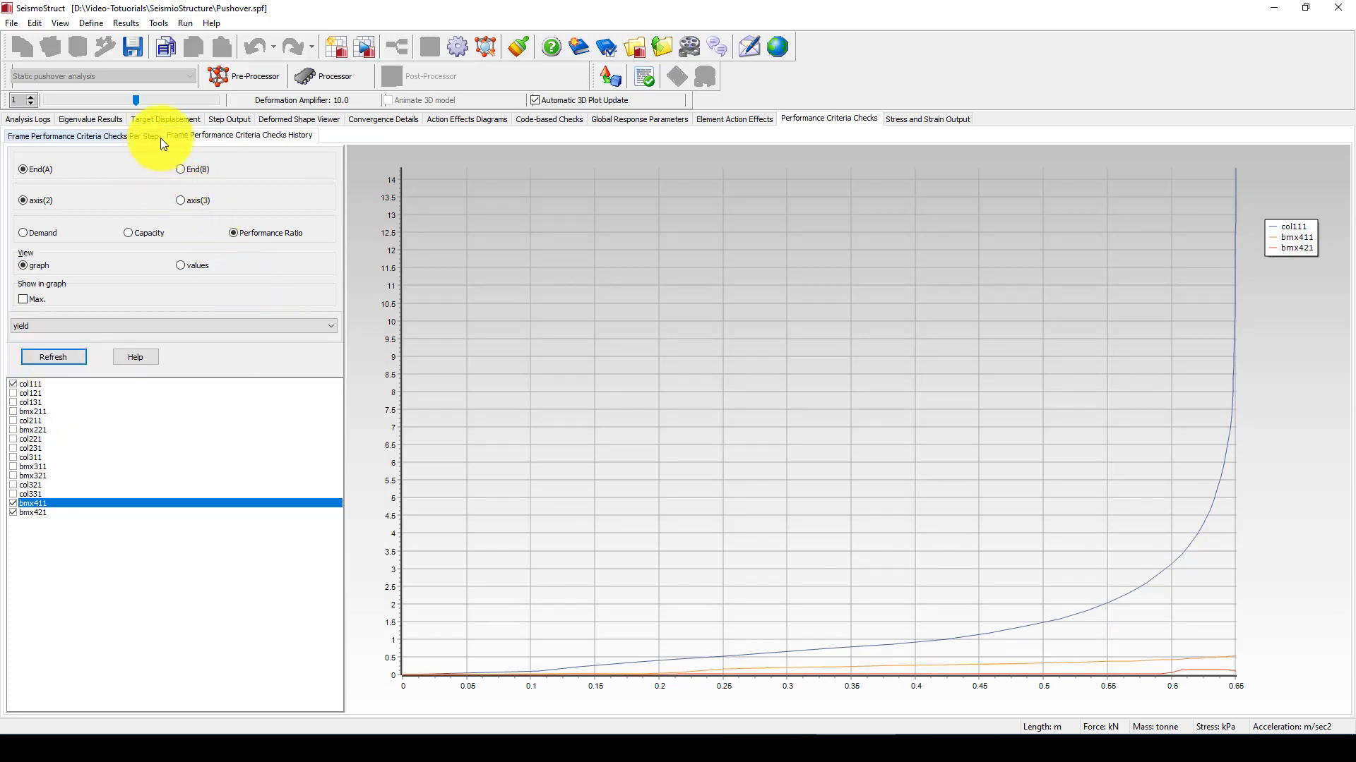
- Review the modal periods and frequencies in the eigenvalue results, focusing on the period of mode 1
{"action": "left_click", "coordinate": [91, 119]}
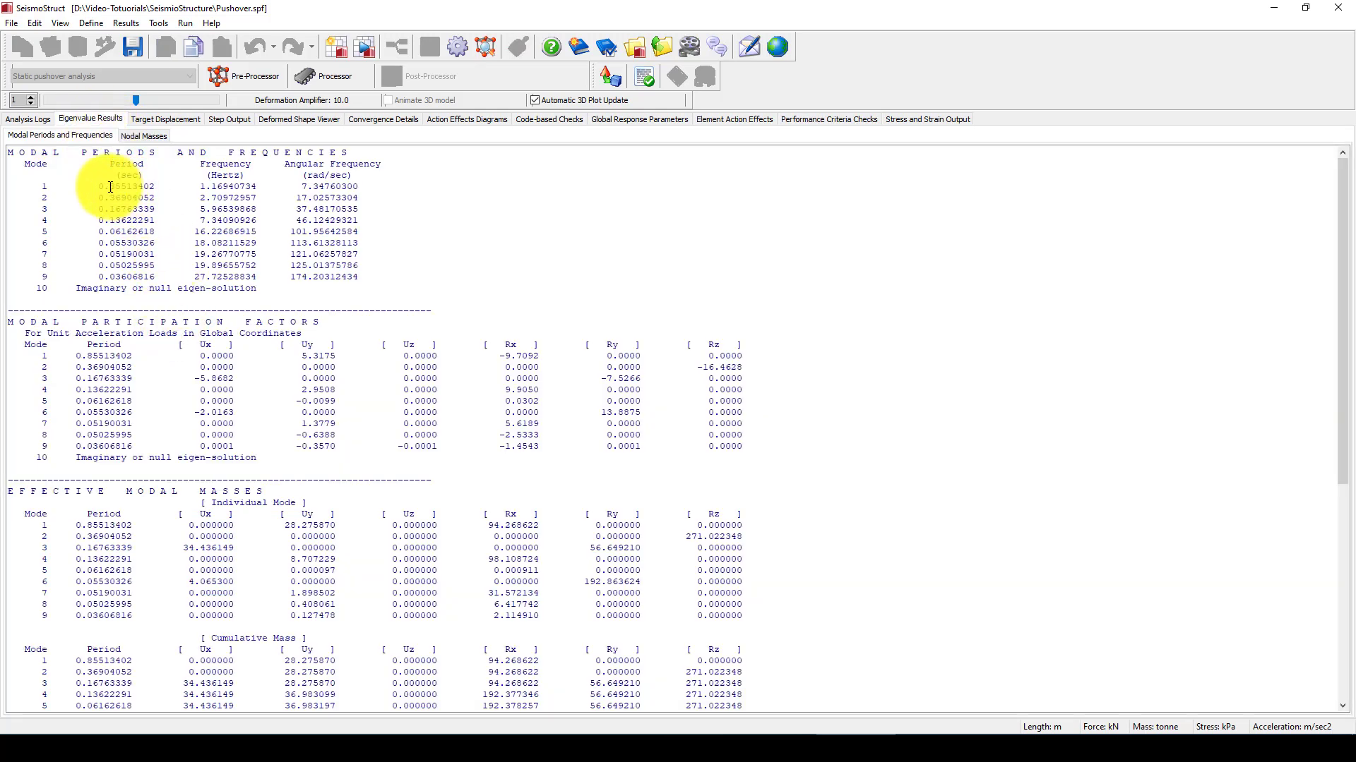
{"action": "left_click_drag", "start_coordinate": [93, 187], "coordinate": [136, 187]}
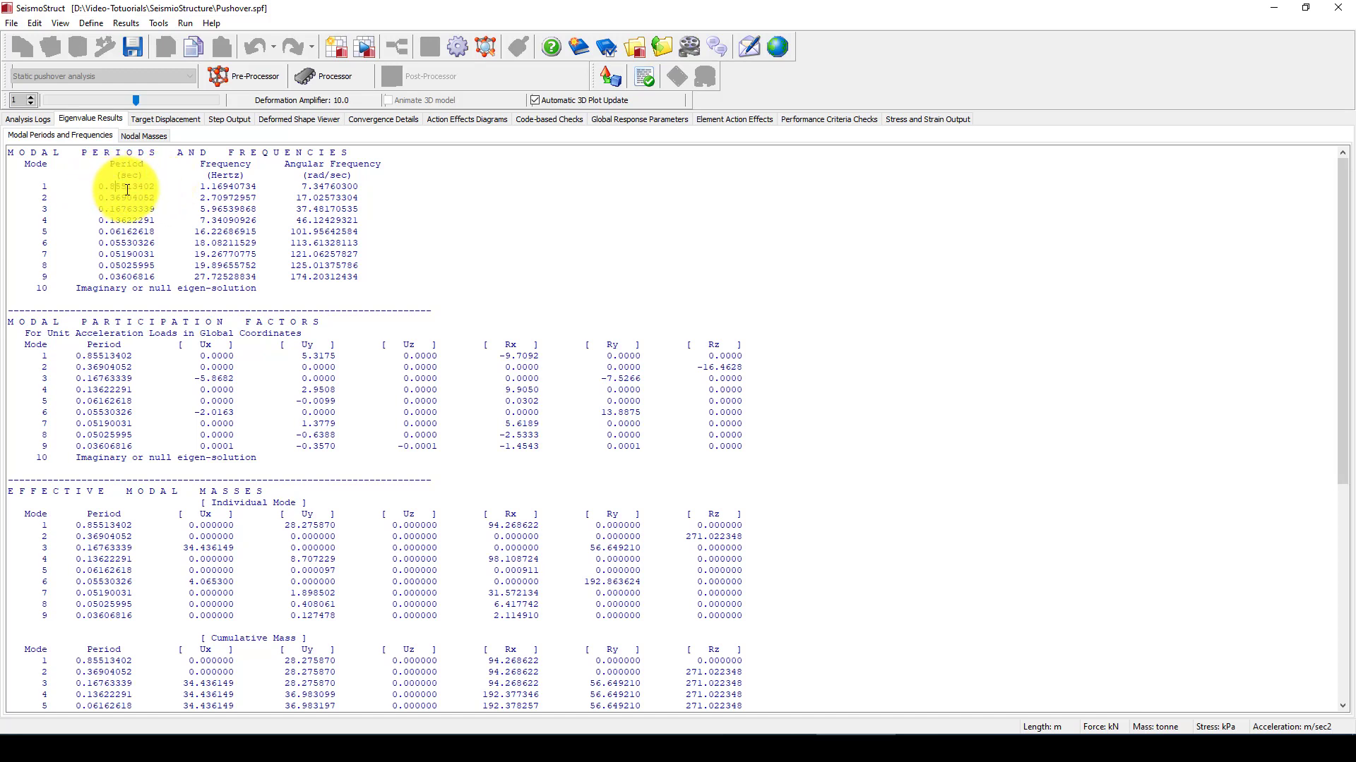
{"action": "left_click", "coordinate": [117, 187]}
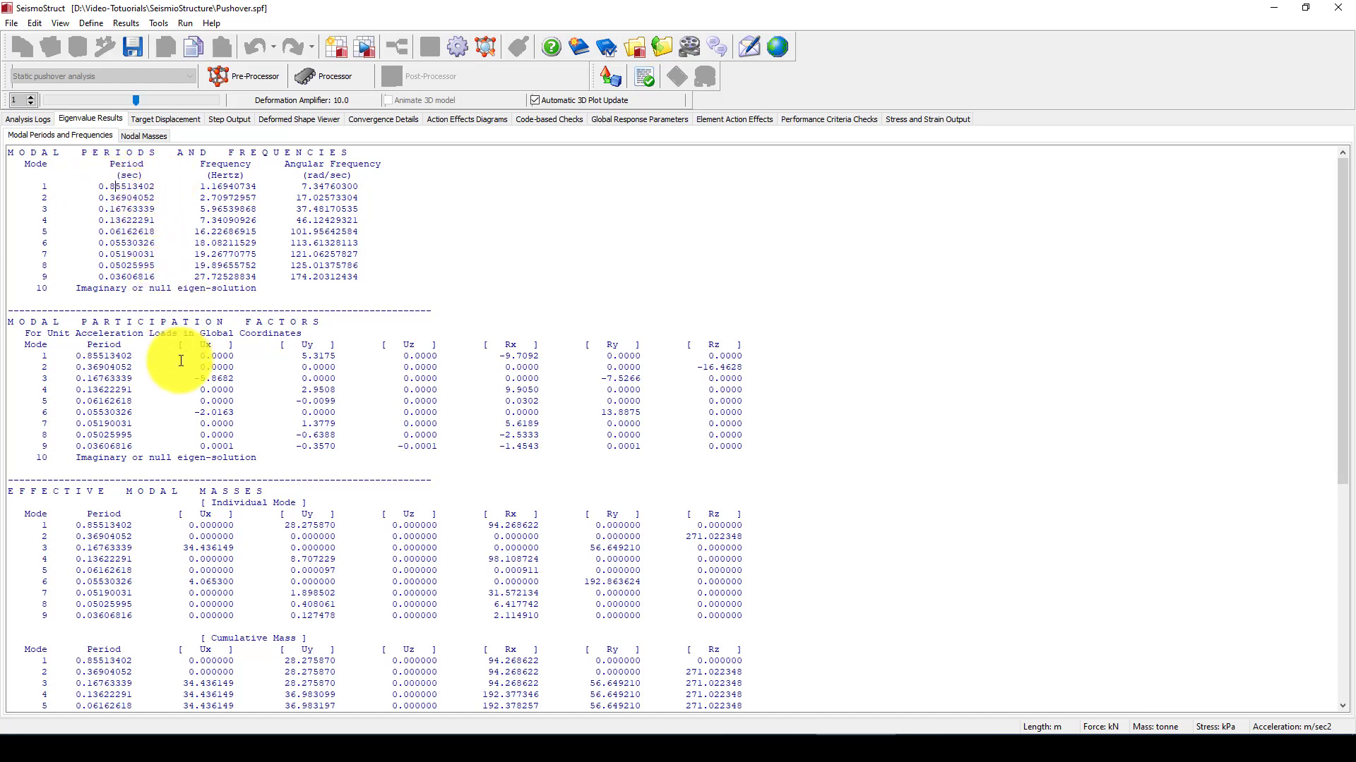
- Examine the modal participation factors, effective modal masses and mass percentages, focusing on mode 1's period and its effective mass in Rx
{"action": "scroll", "coordinate": [212, 447], "scroll_direction": "down", "scroll_amount": 2}
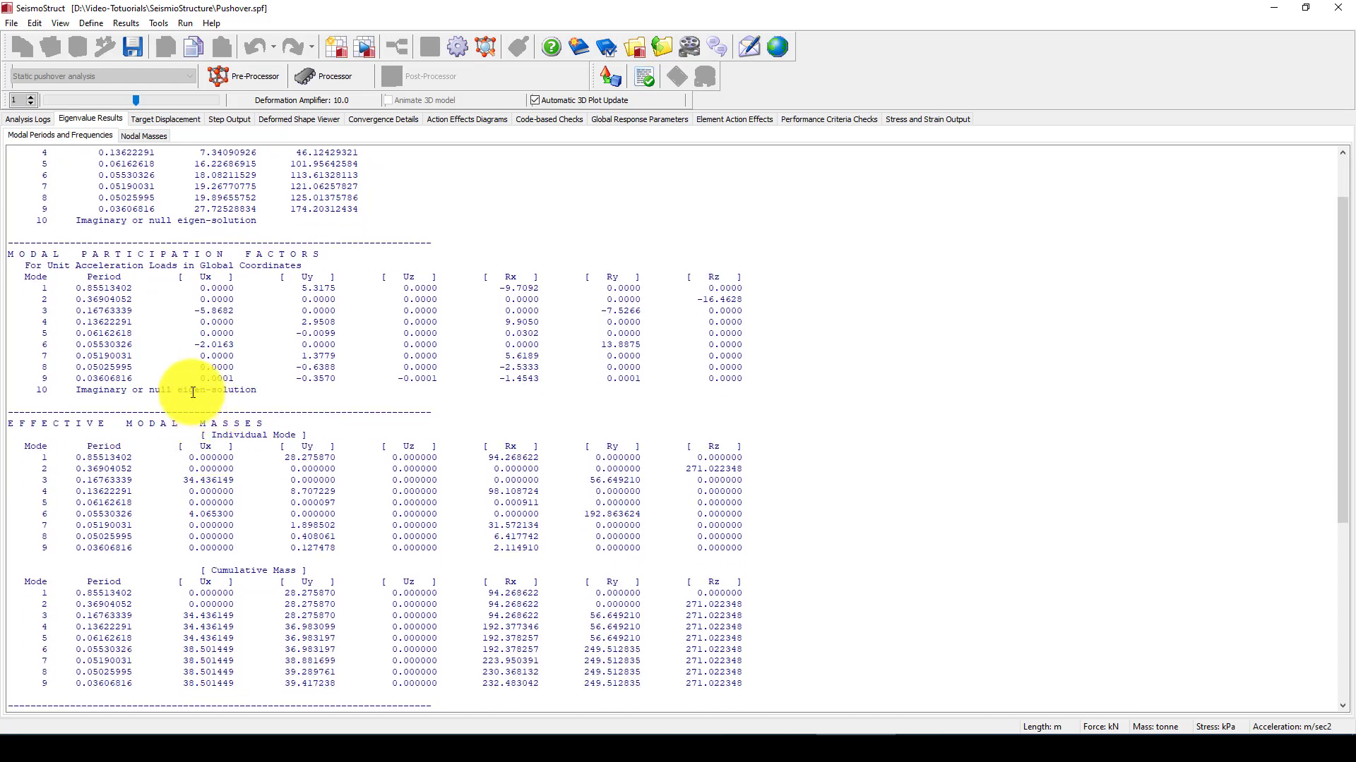
{"action": "scroll", "coordinate": [186, 390], "scroll_direction": "down", "scroll_amount": 1}
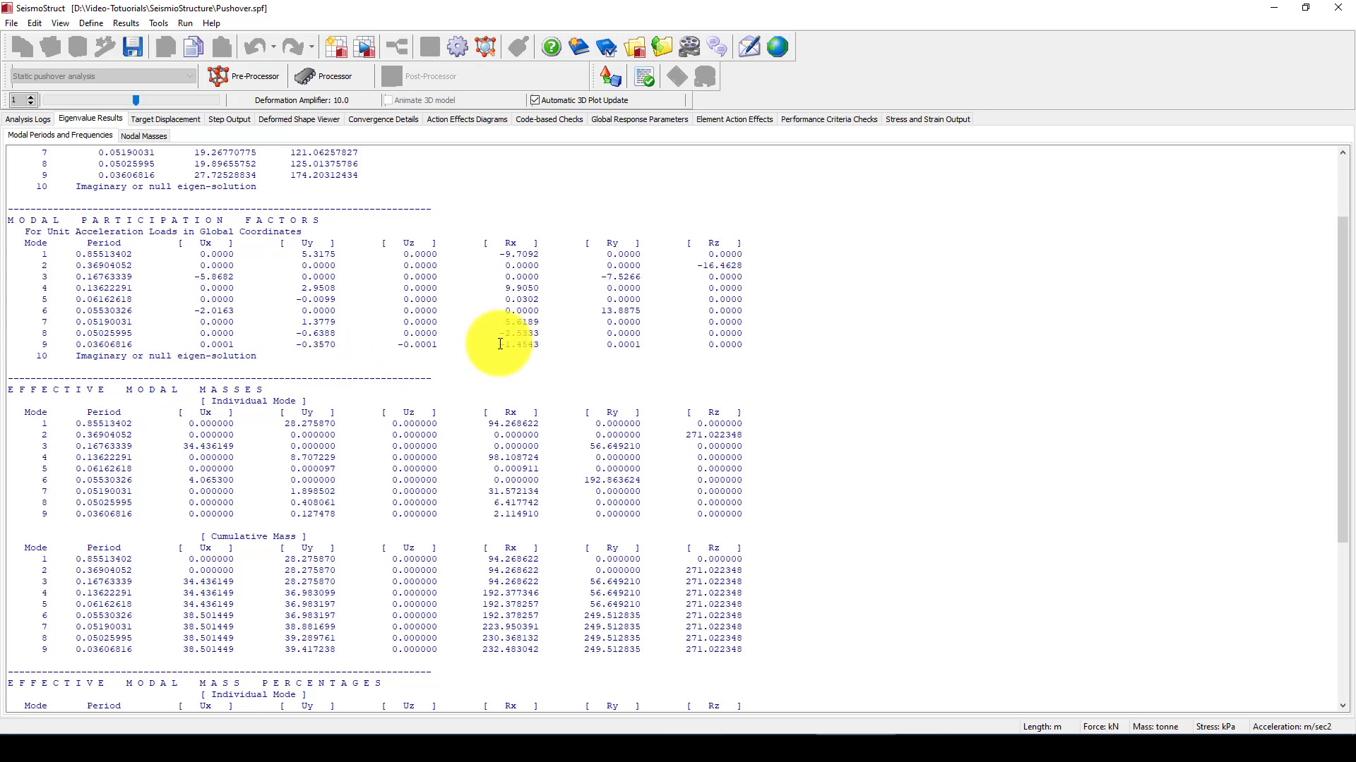
{"action": "scroll", "coordinate": [181, 303], "scroll_direction": "down", "scroll_amount": 2}
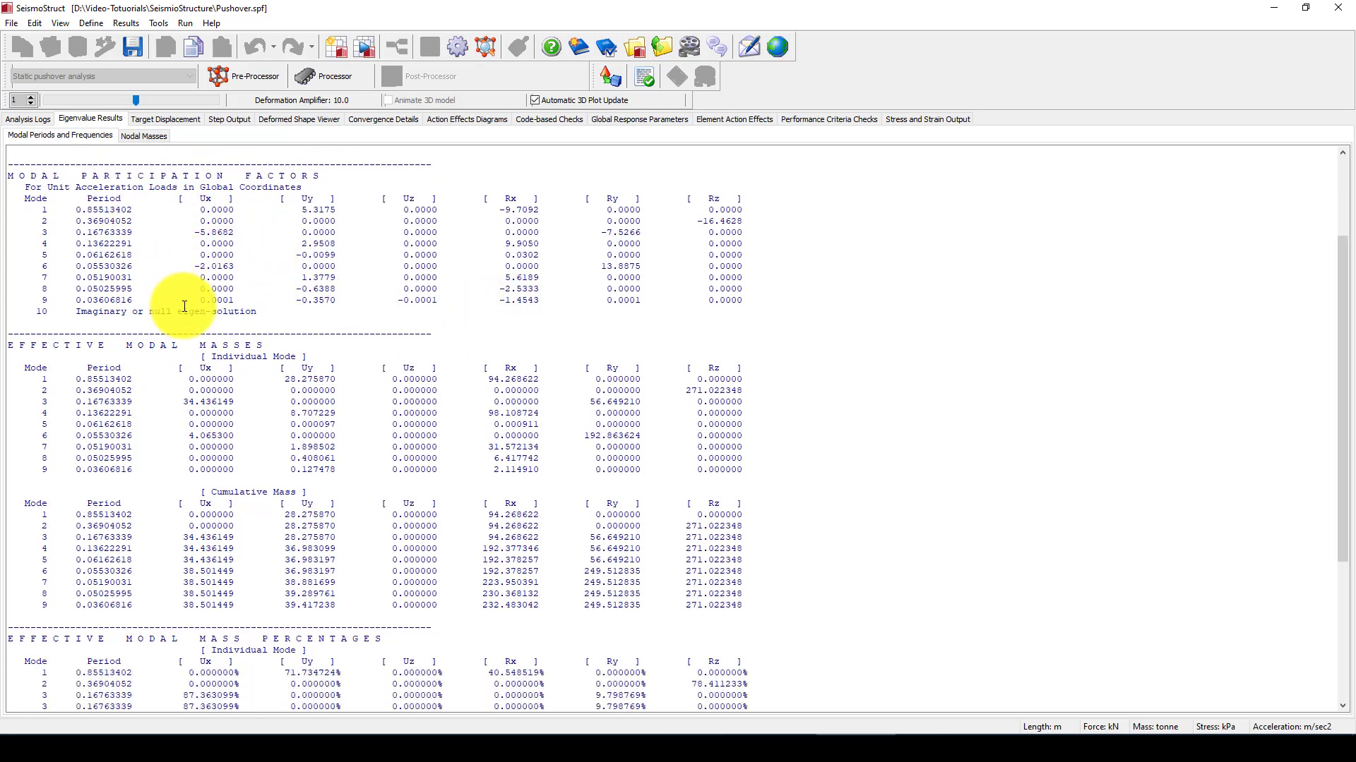
{"action": "scroll", "coordinate": [205, 389], "scroll_direction": "down", "scroll_amount": 1}
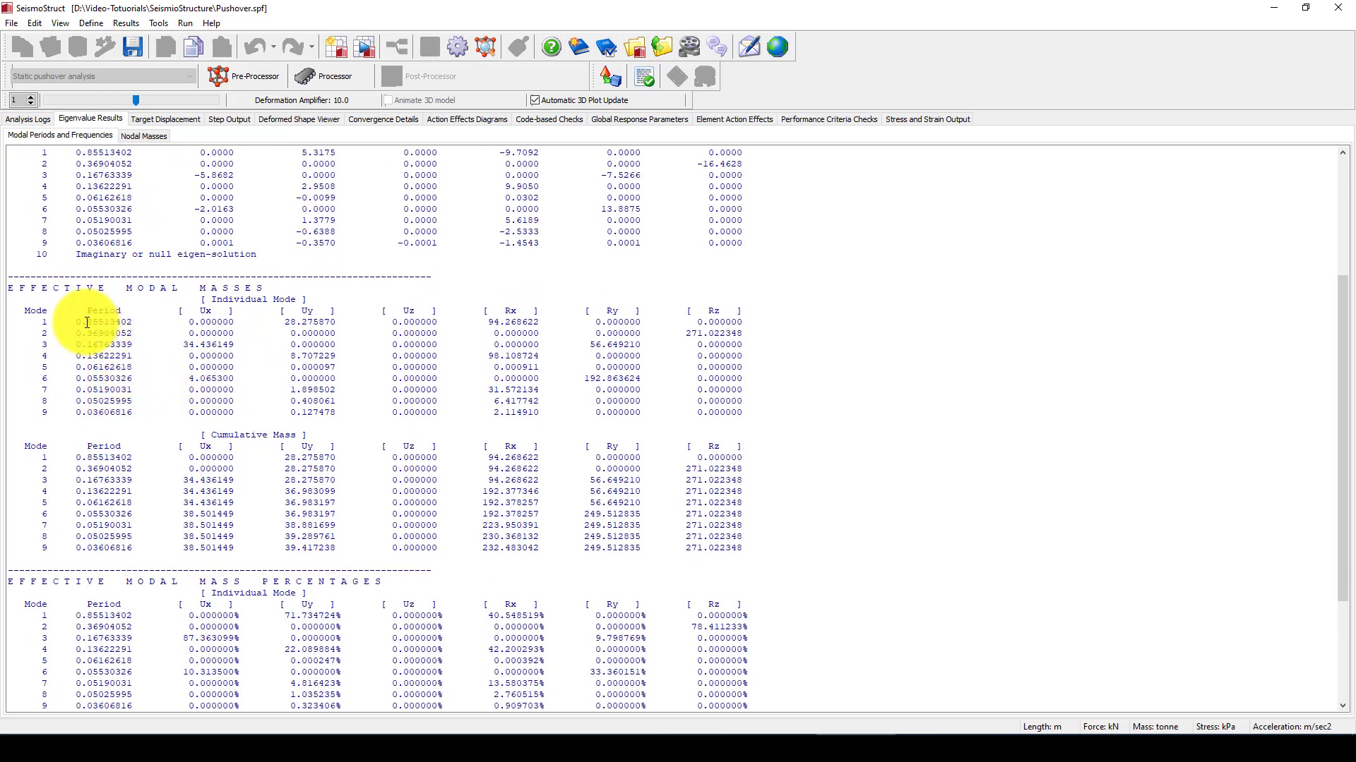
{"action": "left_click_drag", "start_coordinate": [86, 322], "coordinate": [139, 321]}
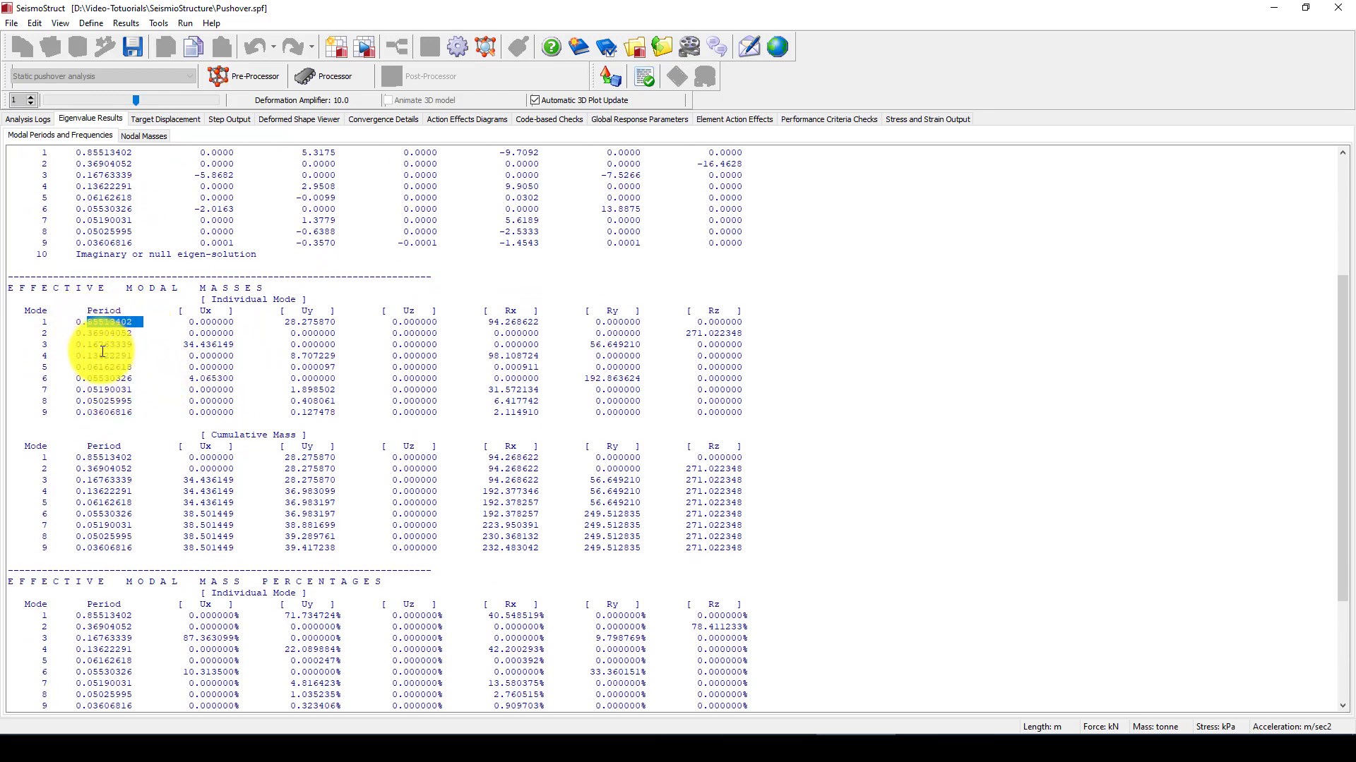
{"action": "left_click", "coordinate": [100, 375]}
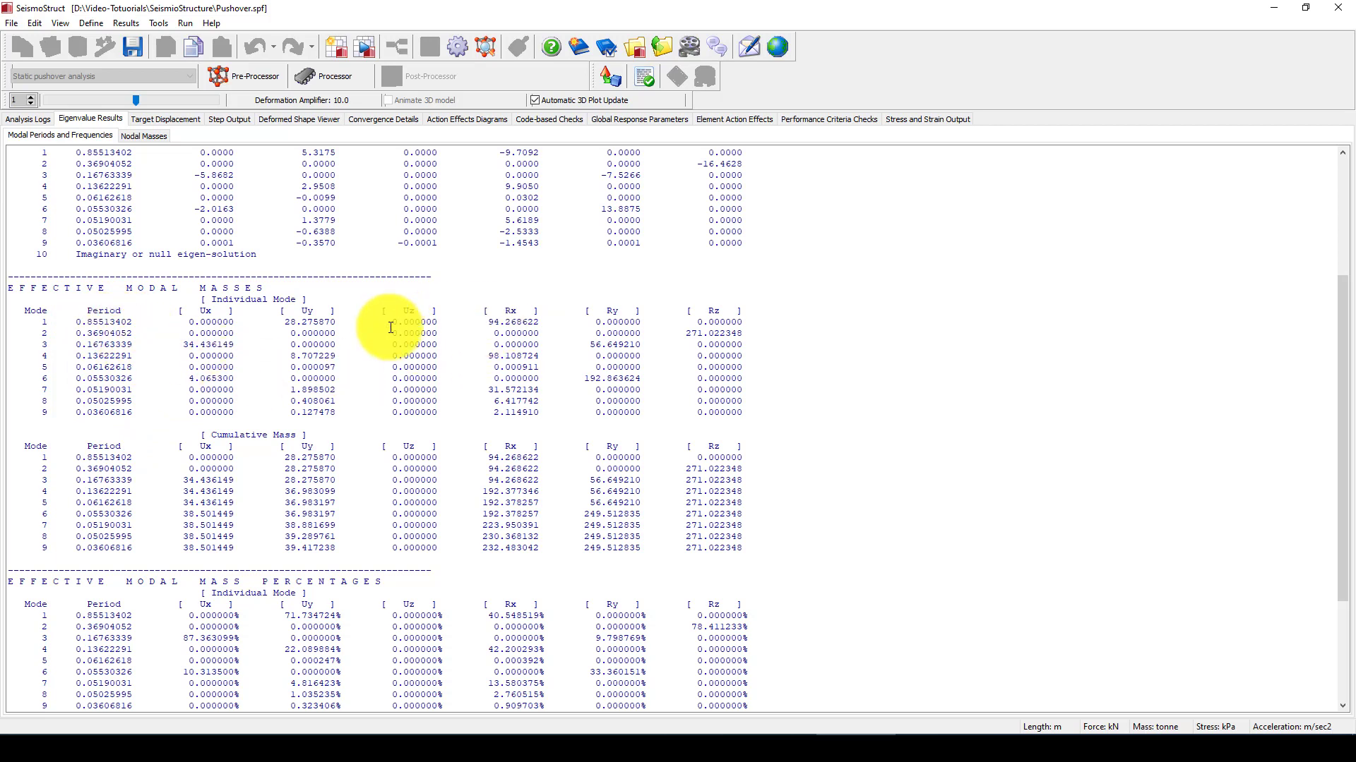
{"action": "left_click_drag", "start_coordinate": [490, 322], "coordinate": [538, 322]}
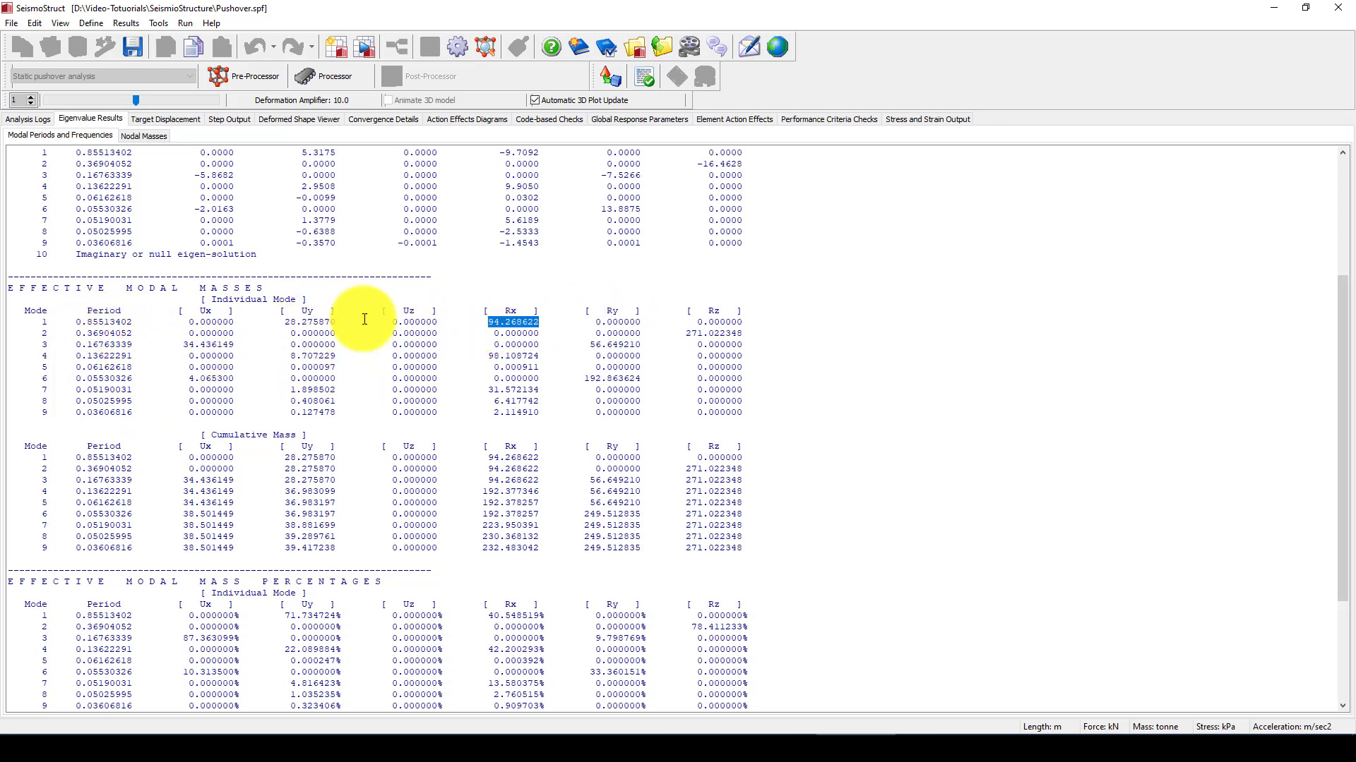
{"action": "scroll", "coordinate": [370, 459], "scroll_direction": "down", "scroll_amount": 3}
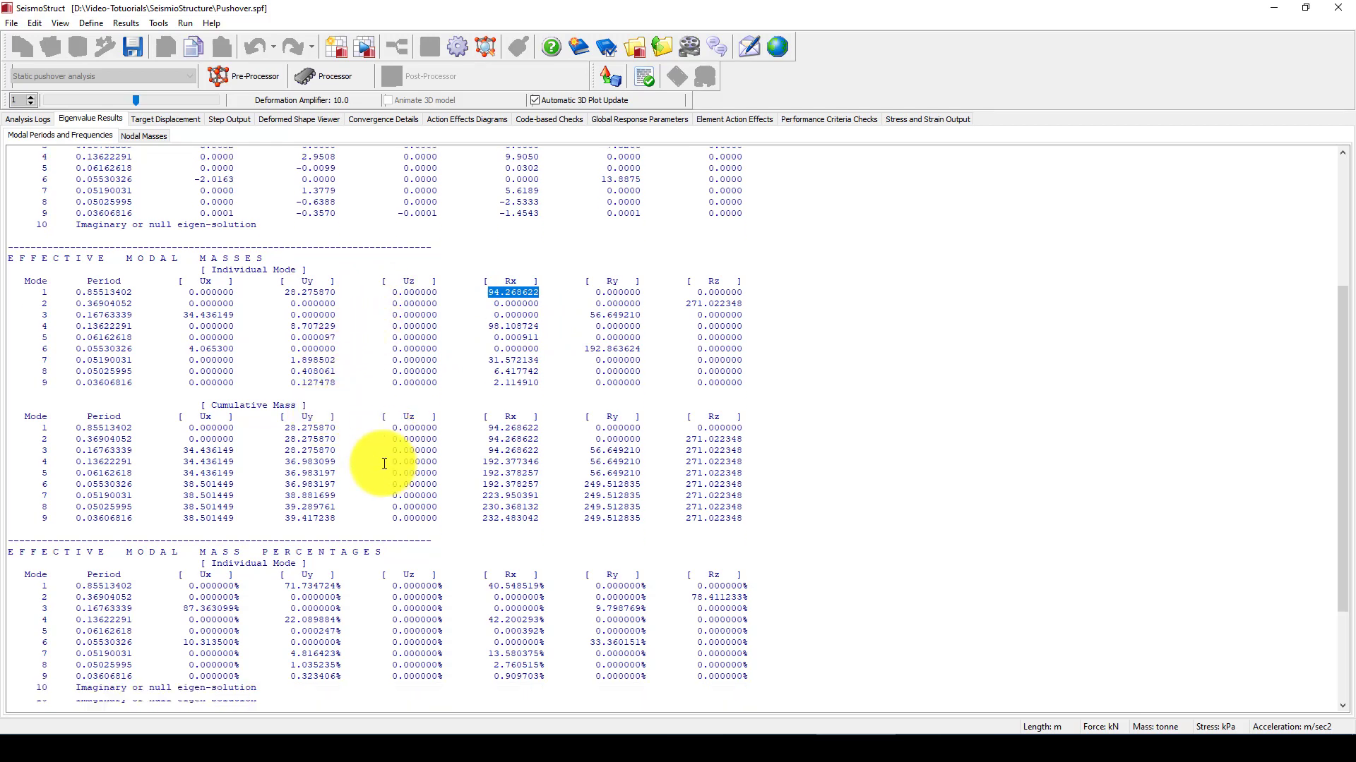
{"action": "scroll", "coordinate": [286, 454], "scroll_direction": "down", "scroll_amount": 2}
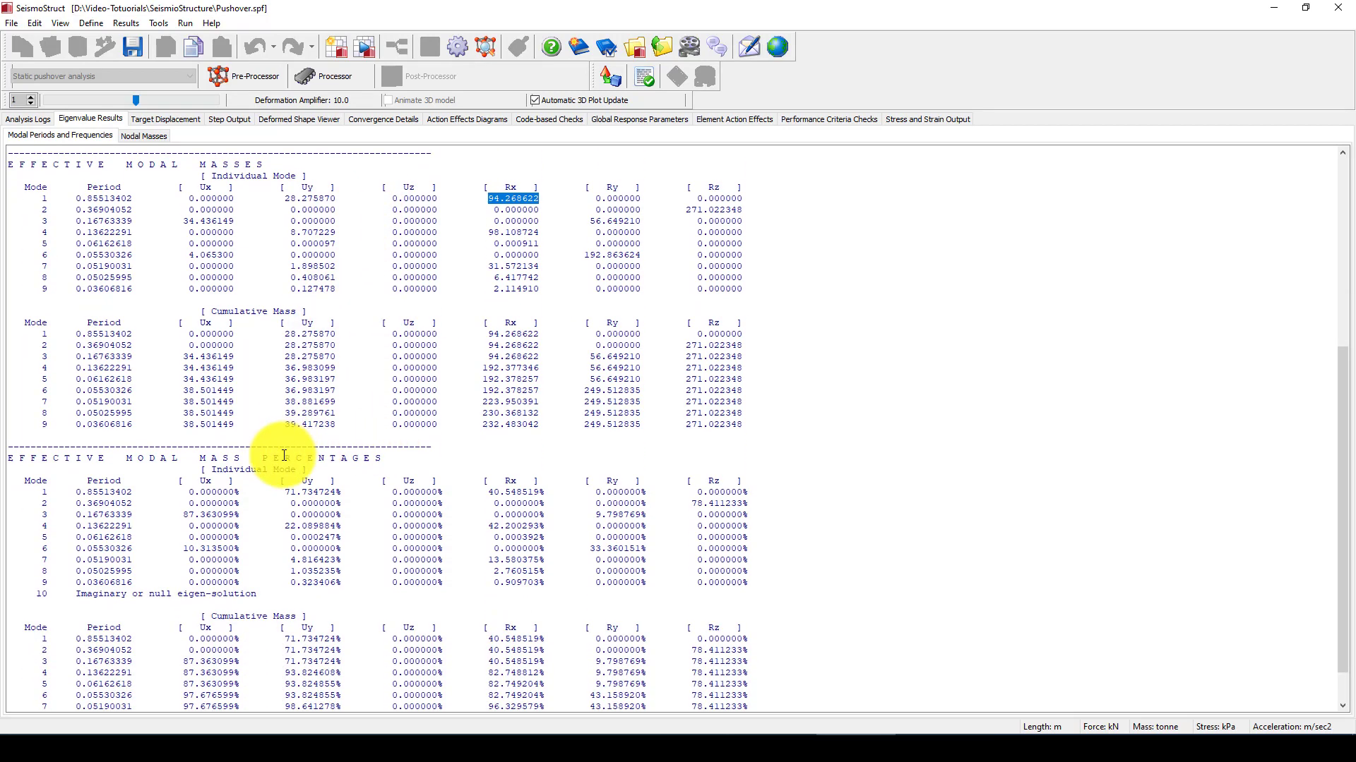
- Review the nodal masses in the X and Y directions for all nodes of the frame
{"action": "left_click", "coordinate": [146, 137]}
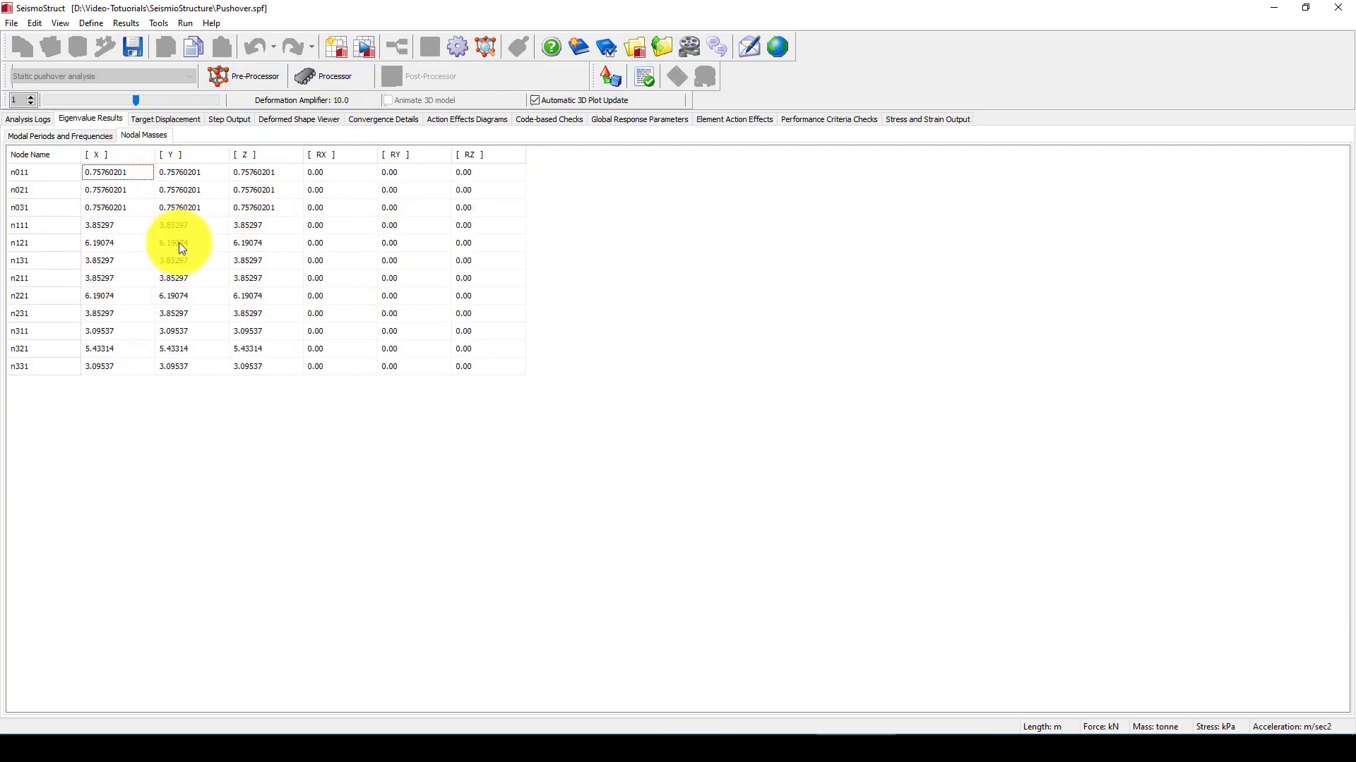
{"action": "left_click", "coordinate": [146, 211]}
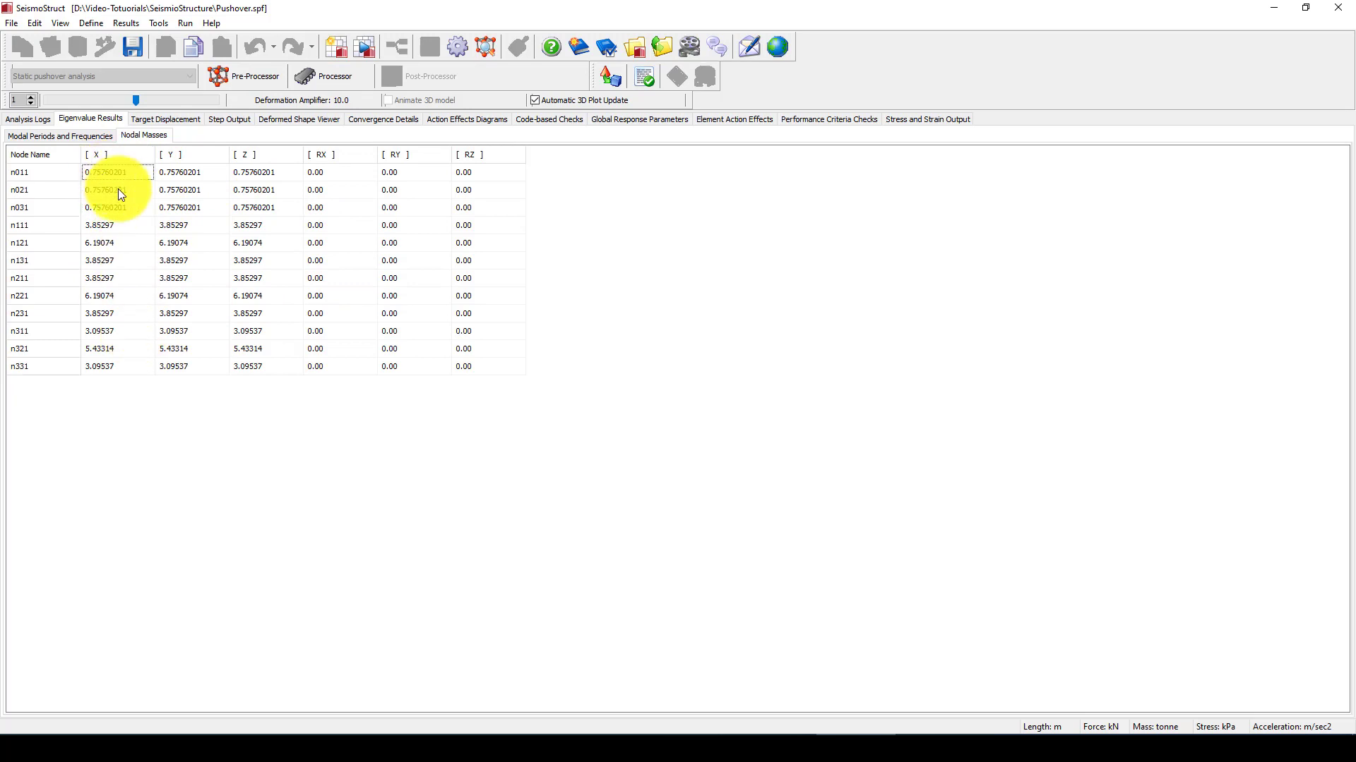
{"action": "left_click_drag", "start_coordinate": [117, 180], "coordinate": [118, 321]}
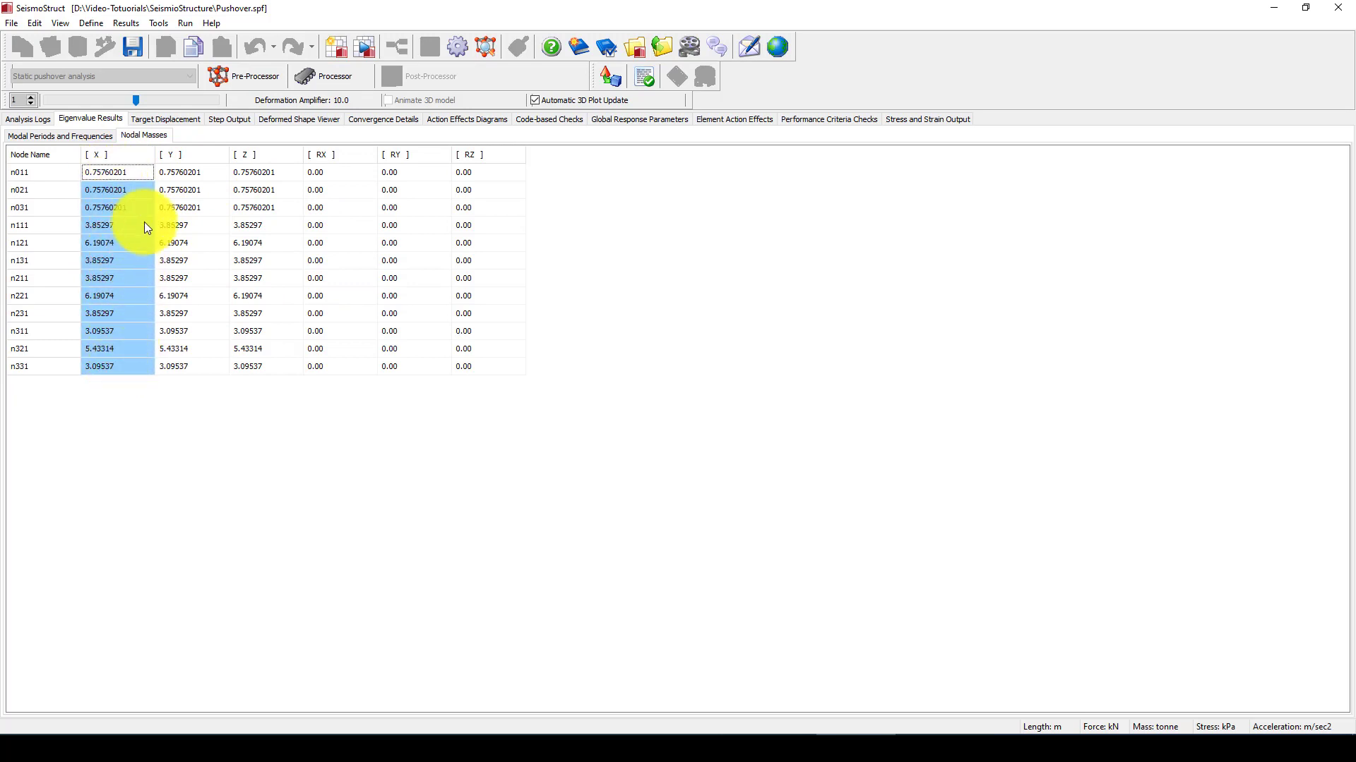
{"action": "left_click", "coordinate": [196, 173]}
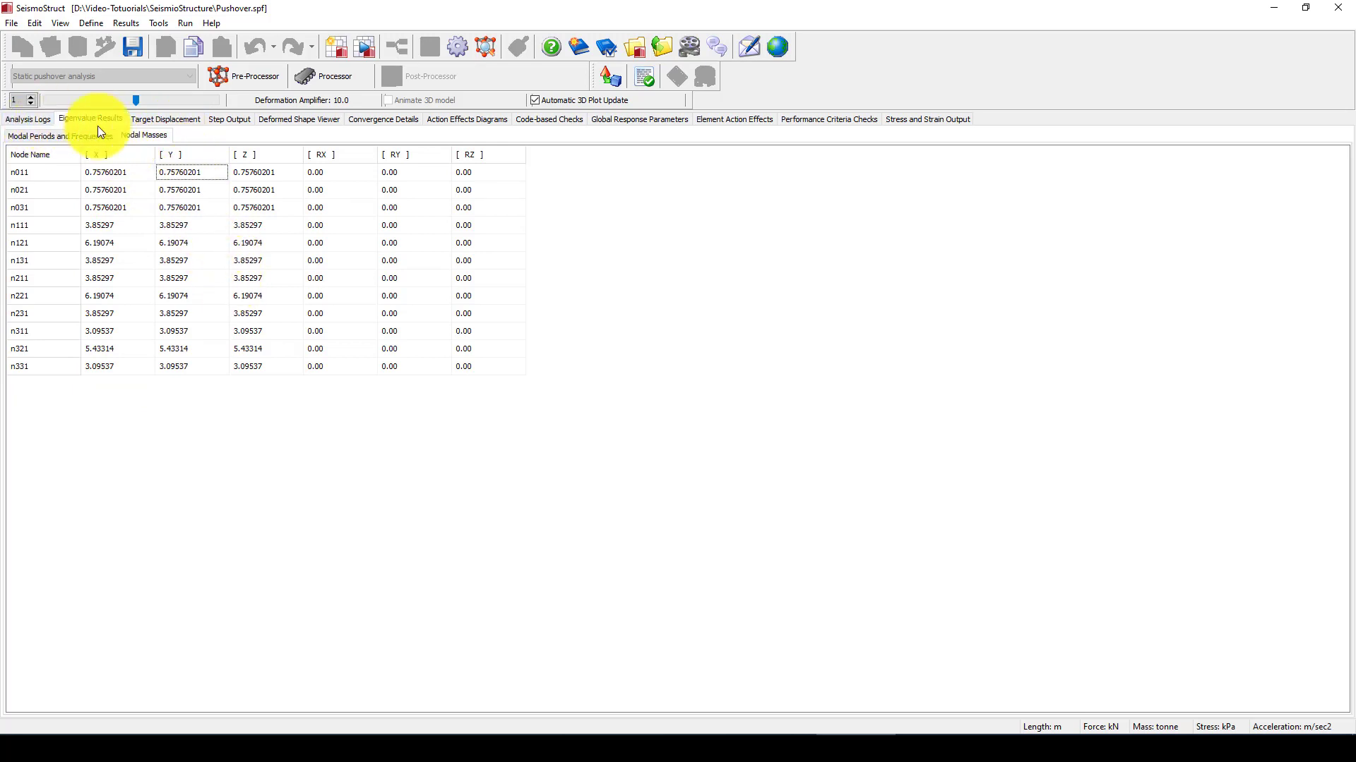
- Examine the target displacement results, comparing the displacement and base shear points of the idealized curve with the capacity curve
{"action": "left_click", "coordinate": [174, 118]}
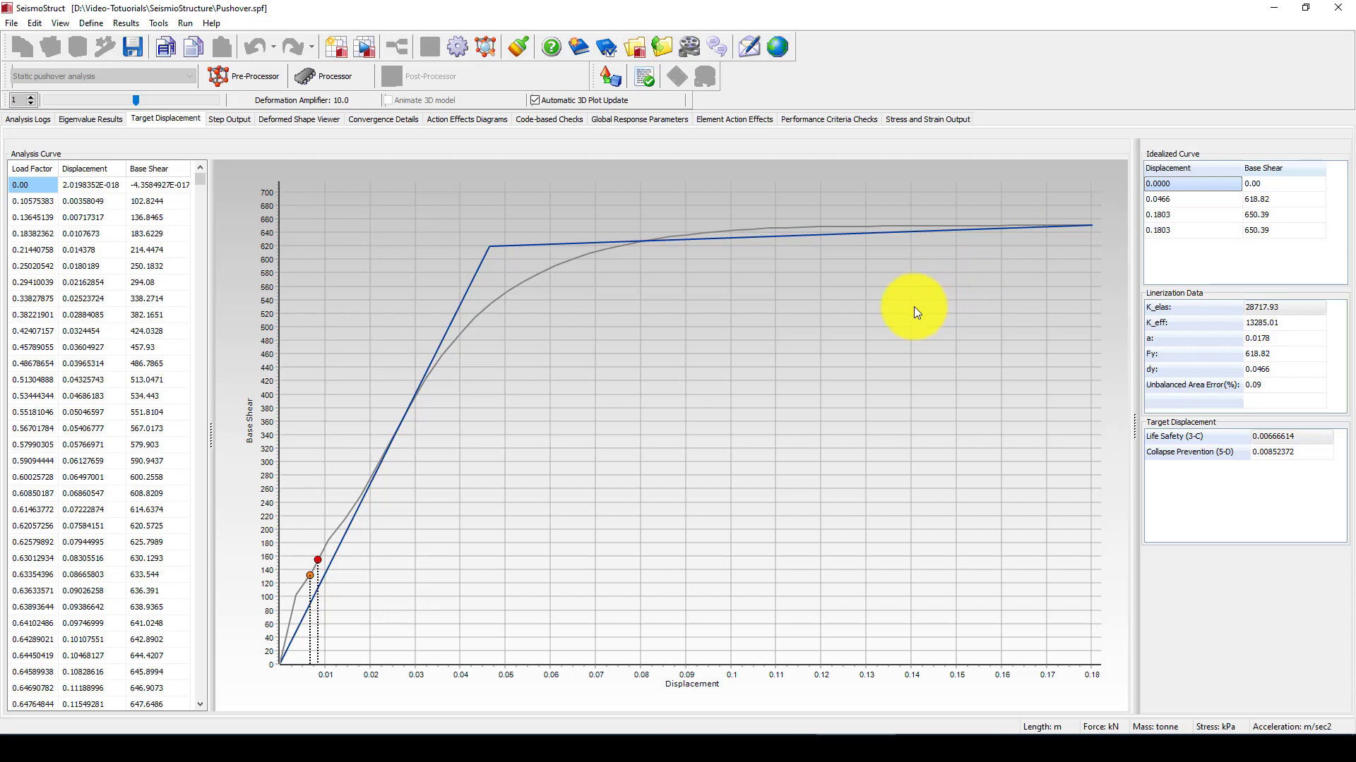
{"action": "left_click", "coordinate": [1247, 185]}
{"action": "left_click", "coordinate": [1161, 204]}
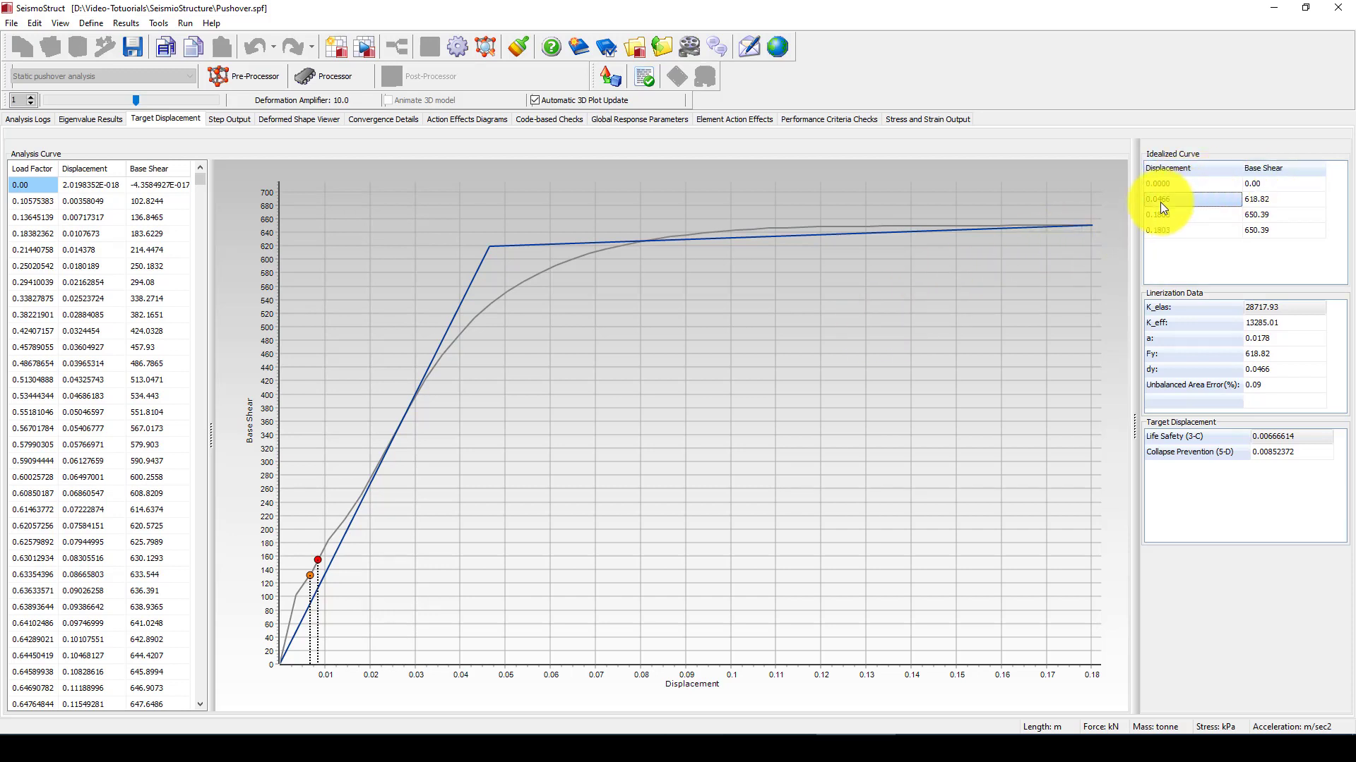
{"action": "left_click", "coordinate": [1260, 201]}
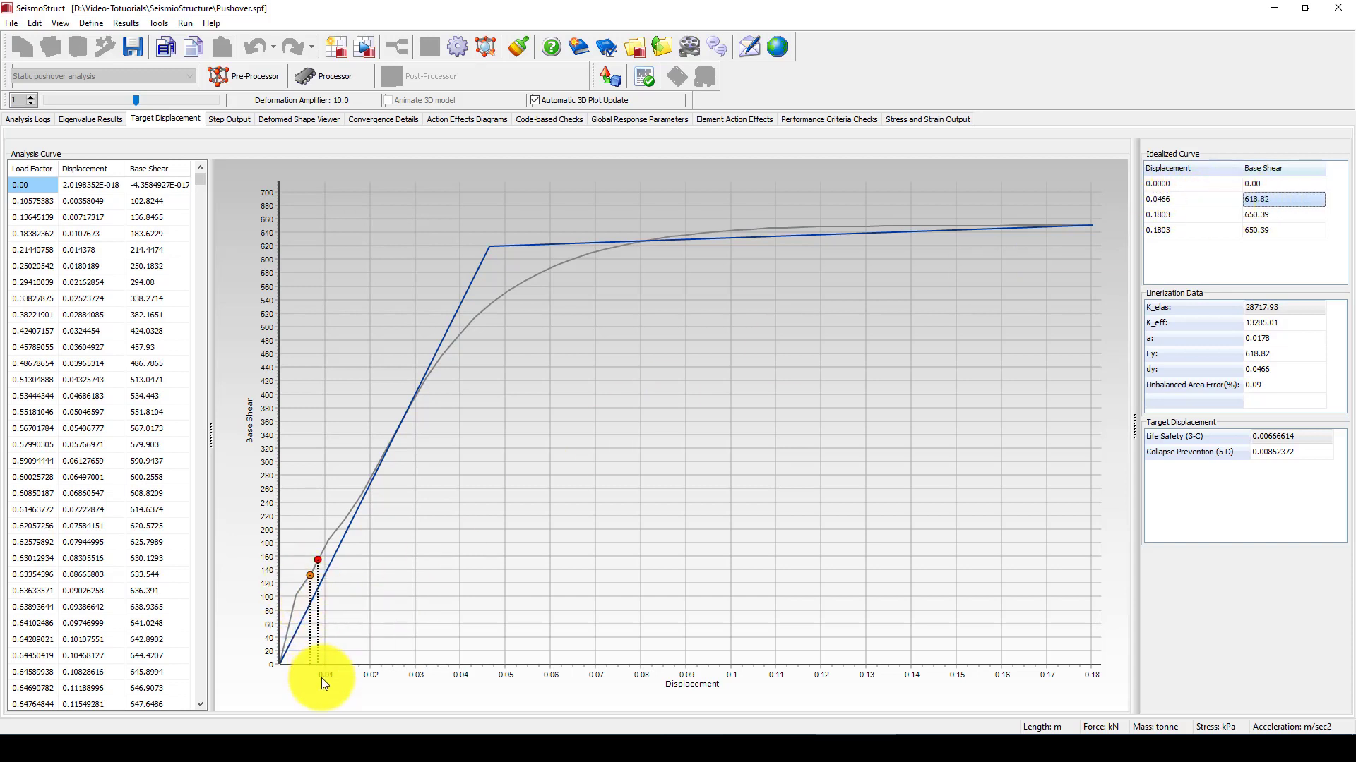
{"action": "left_click", "coordinate": [317, 564]}
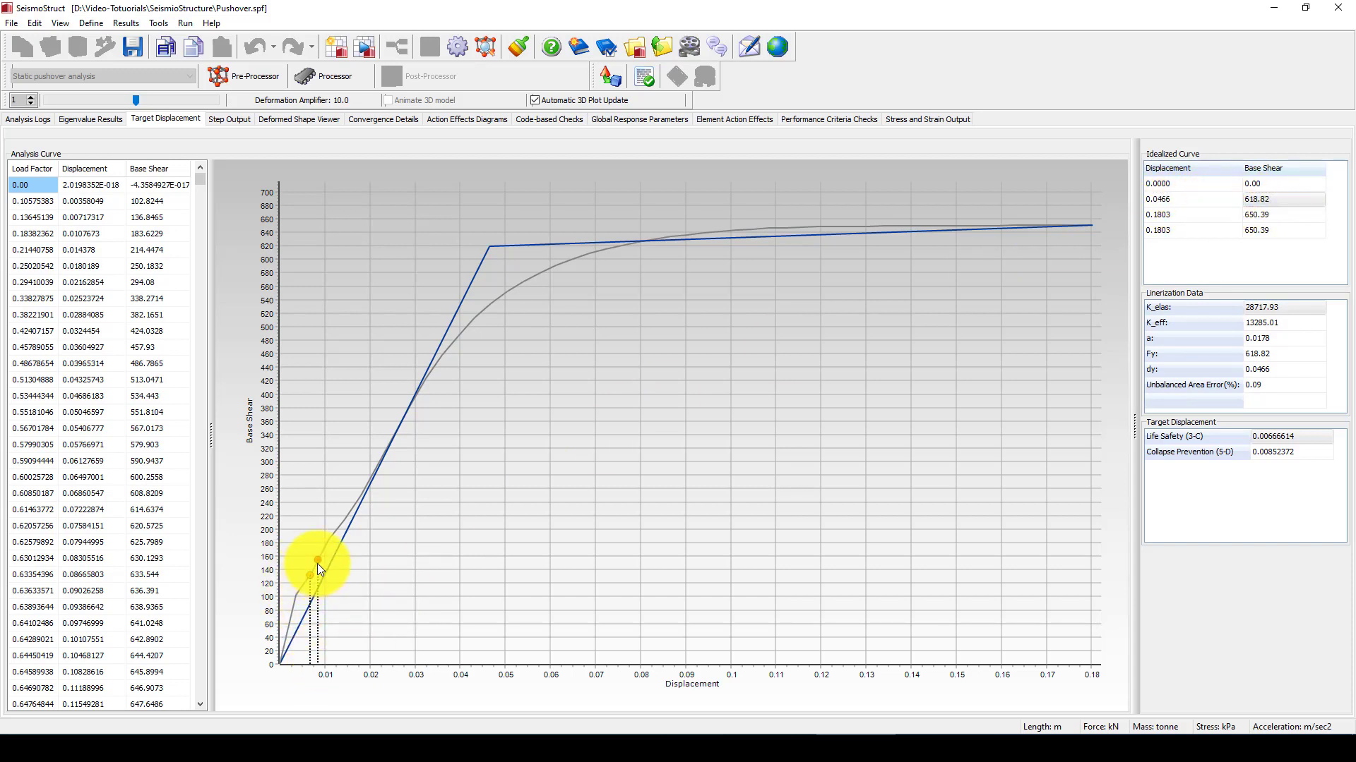
{"action": "left_click", "coordinate": [1264, 216]}
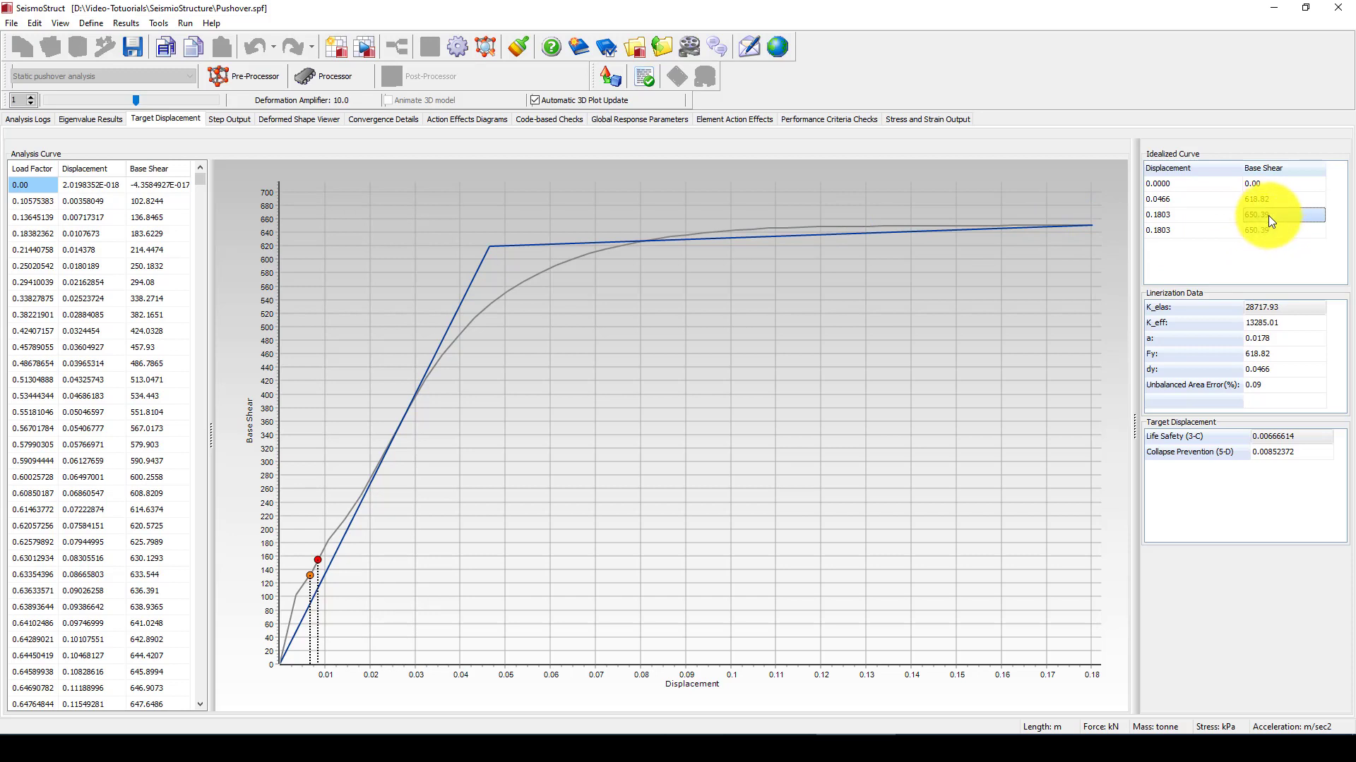
{"action": "left_click", "coordinate": [1166, 235]}
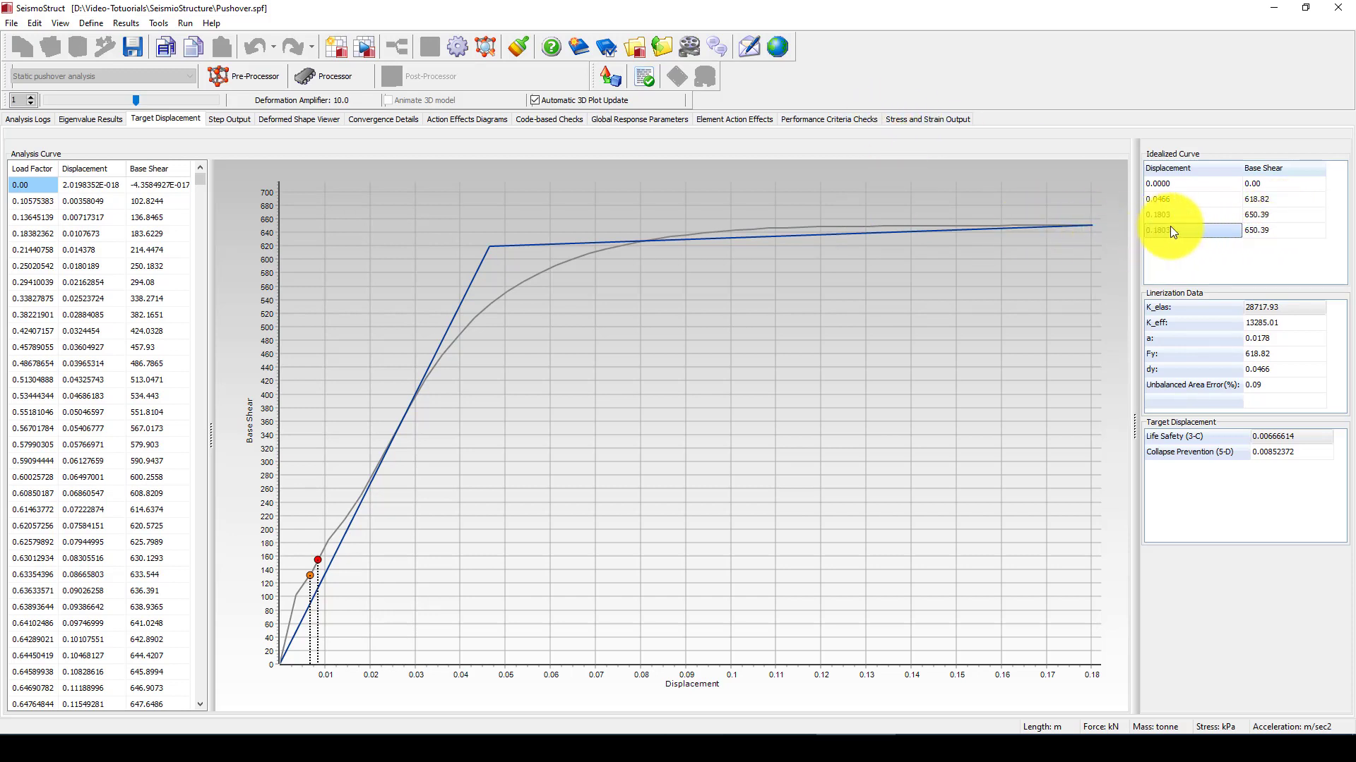
{"action": "left_click", "coordinate": [1258, 233]}
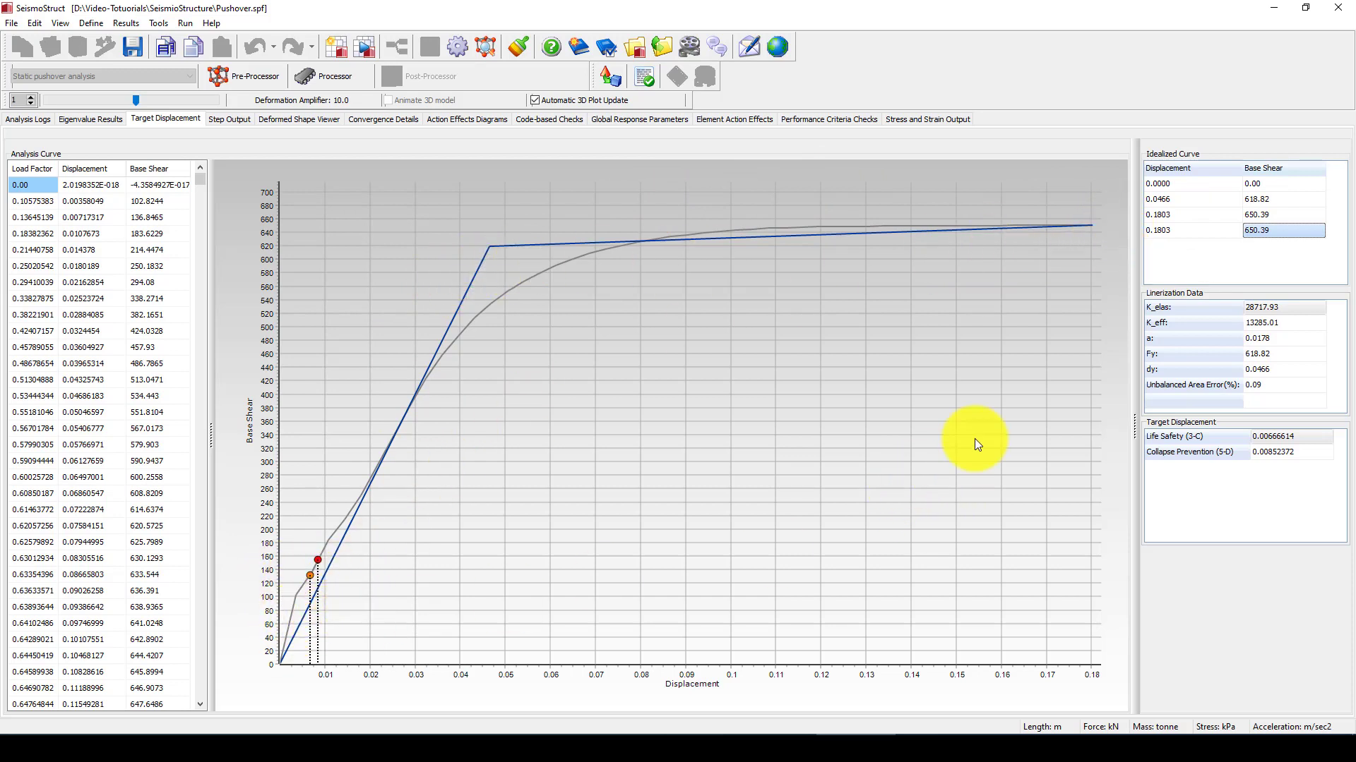
- Check the linearization data of the idealized curve: K_eff, a, Fy, dy and the unbalanced area error
{"action": "left_click", "coordinate": [1269, 323]}
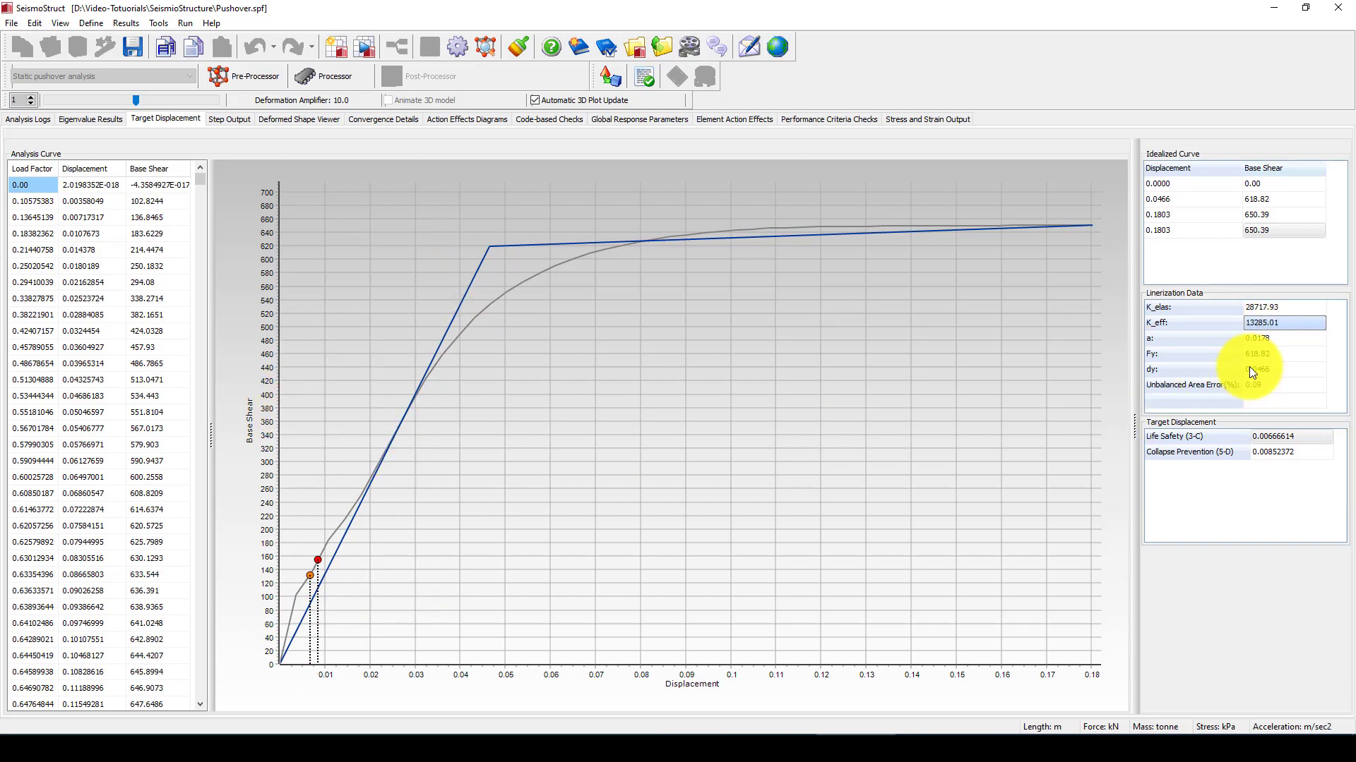
{"action": "left_click_drag", "start_coordinate": [1265, 339], "coordinate": [1276, 354]}
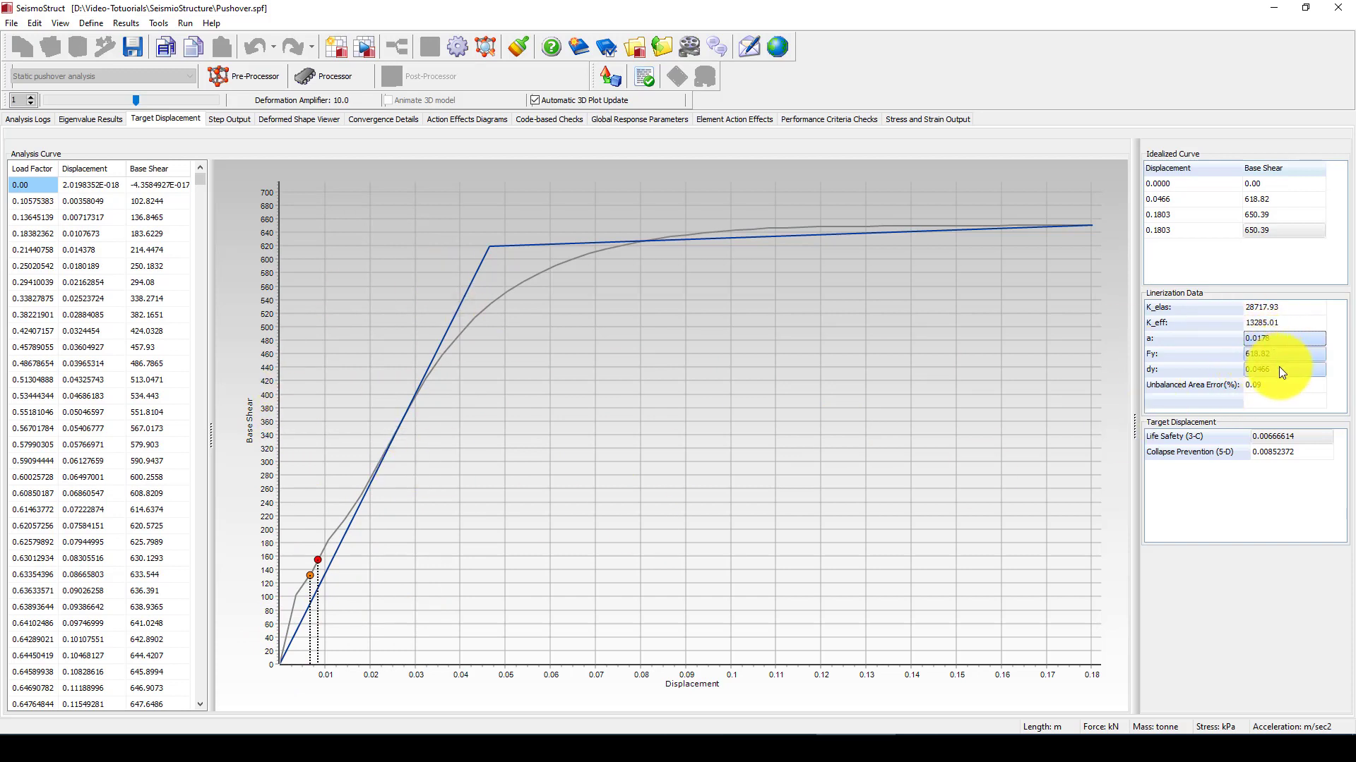
{"action": "left_click", "coordinate": [1280, 385]}
{"action": "left_click", "coordinate": [1273, 355]}
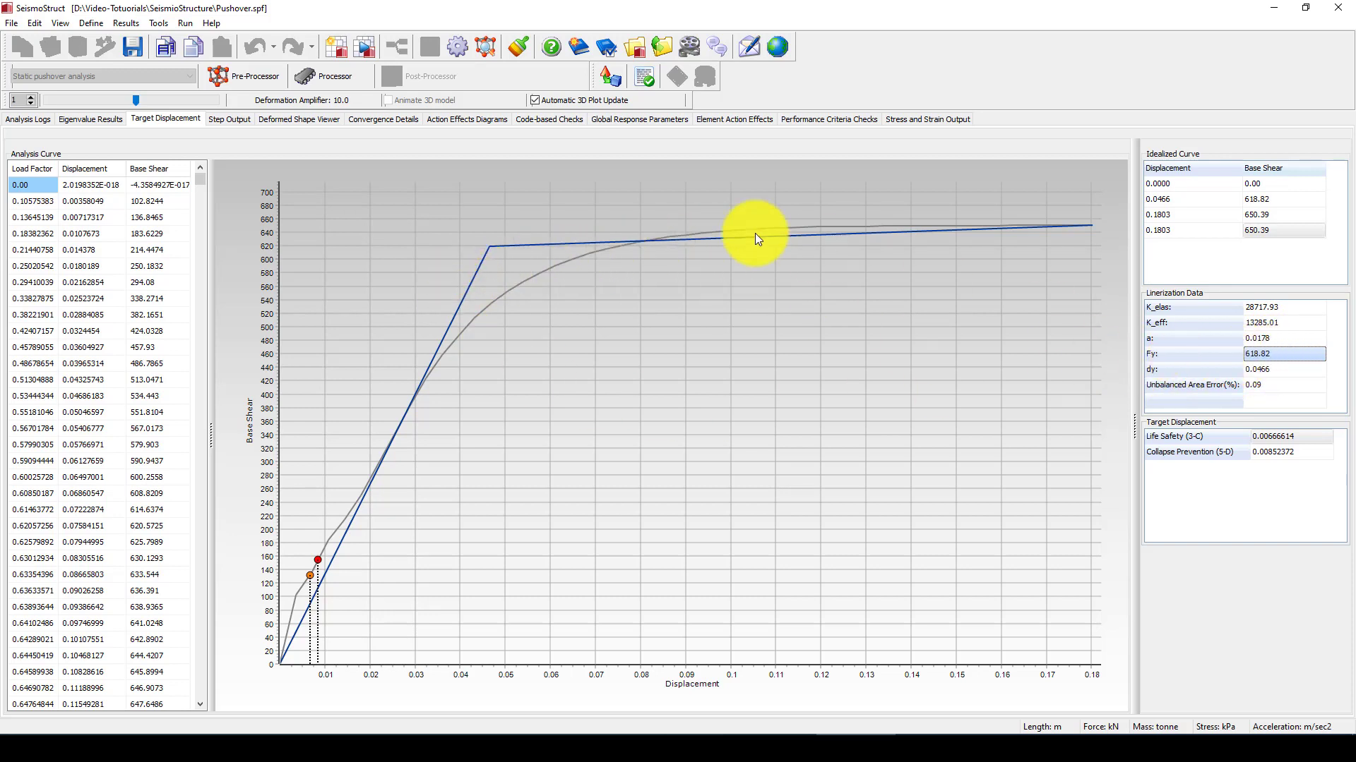
{"action": "left_click", "coordinate": [1280, 370]}
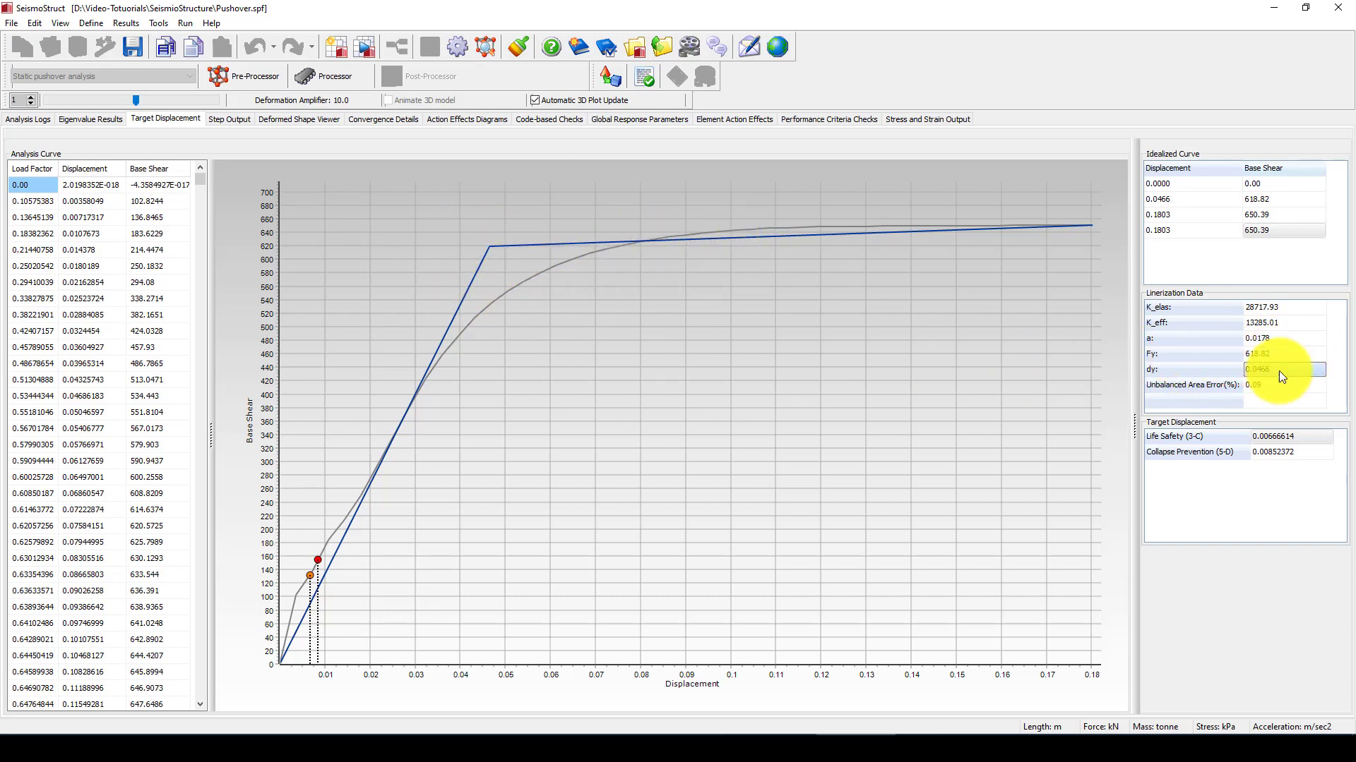